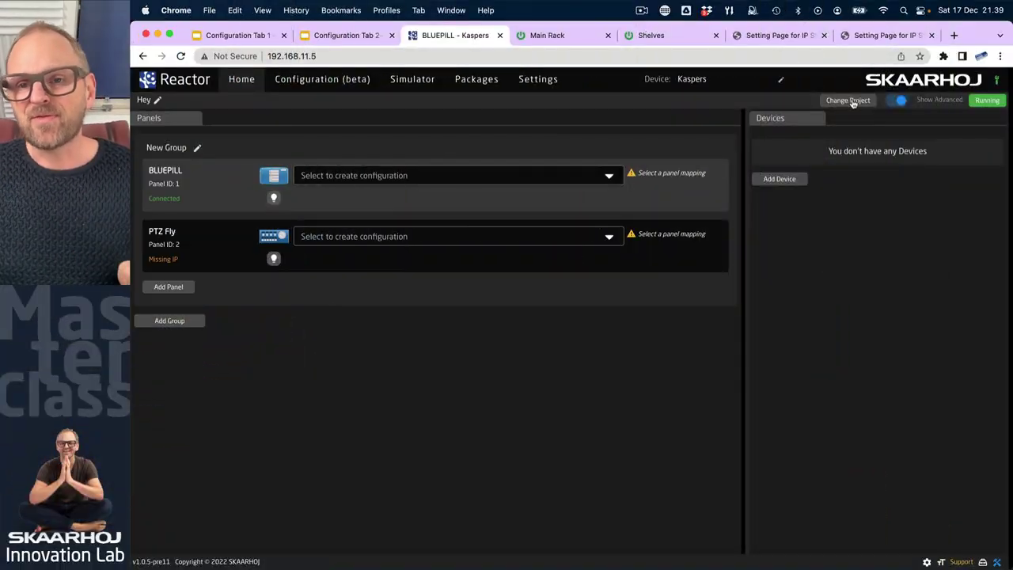
- Create a new project named Further Test, save it with its default details, and activate it
{"action": "left_click", "coordinate": [848, 99]}
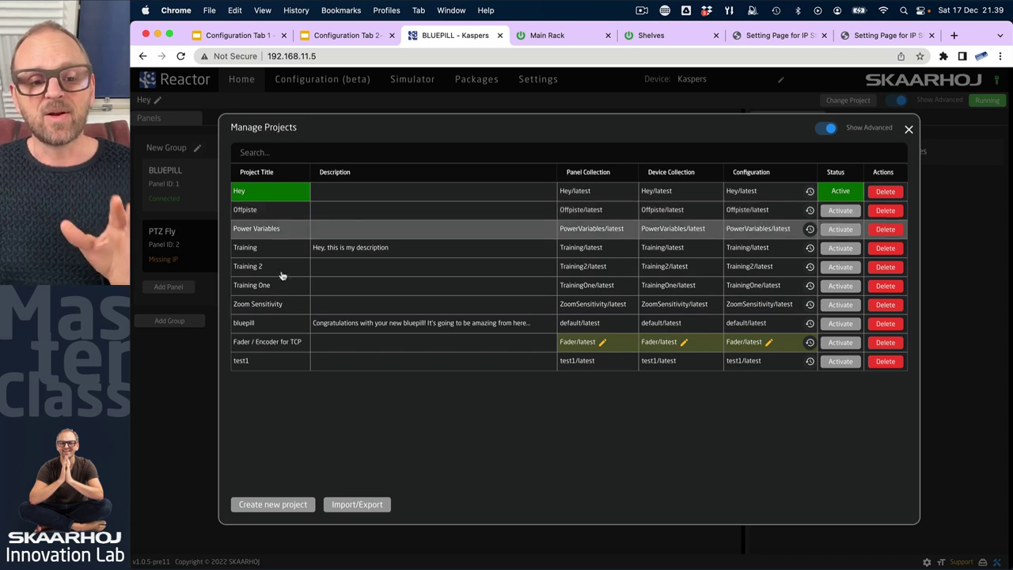
{"action": "left_click", "coordinate": [283, 511]}
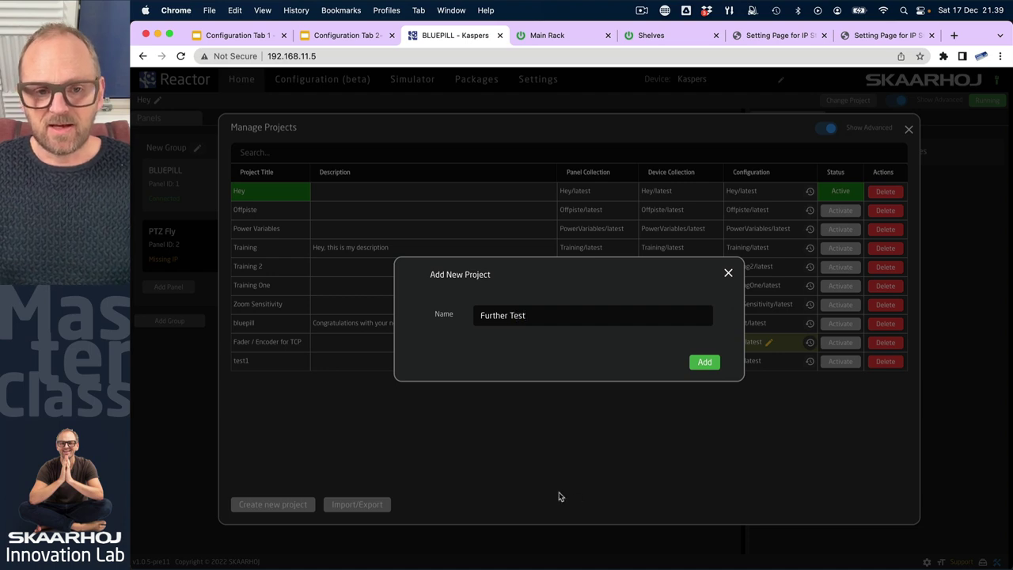
{"action": "left_click", "coordinate": [708, 363]}
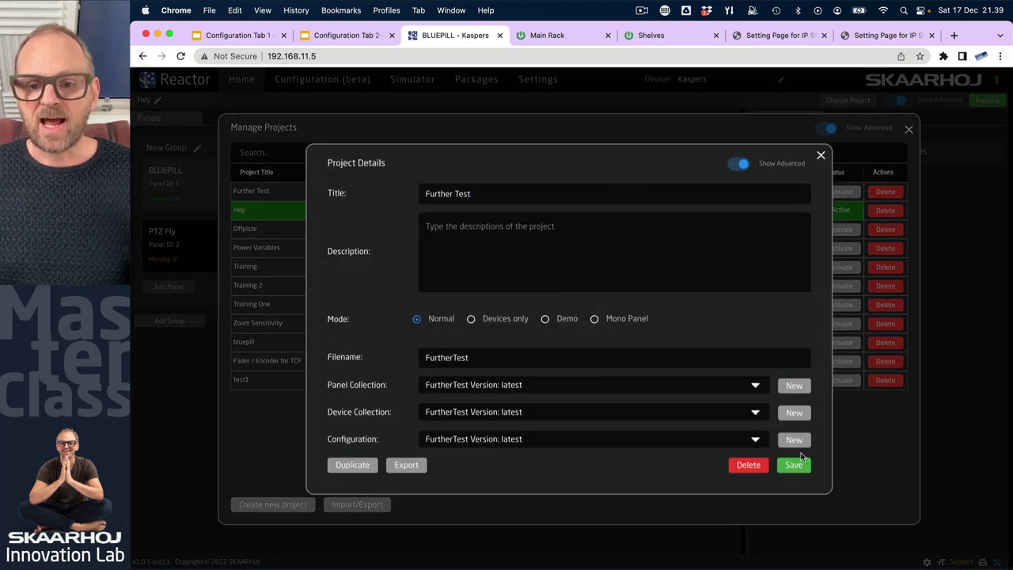
{"action": "left_click", "coordinate": [800, 462]}
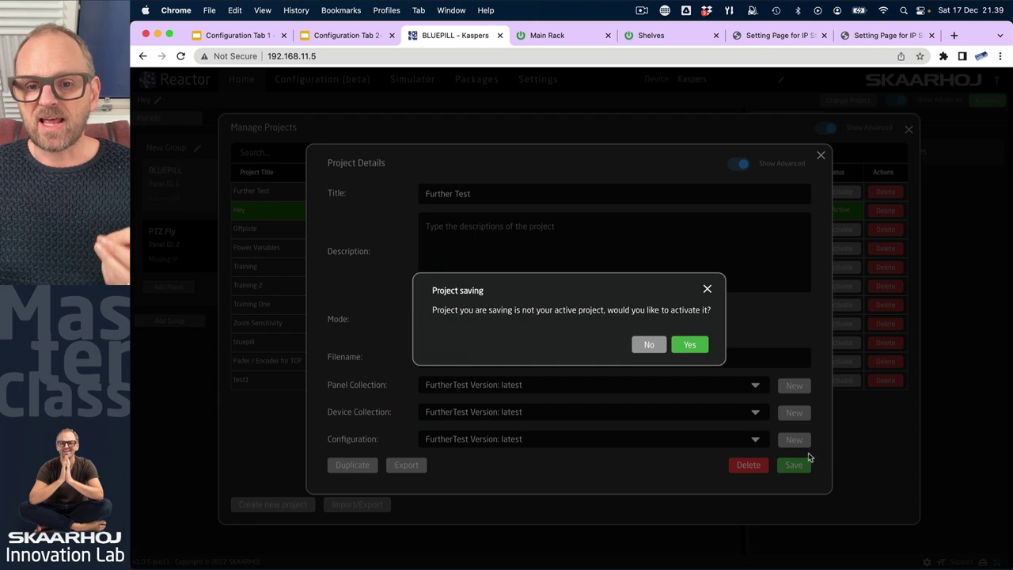
{"action": "left_click", "coordinate": [690, 346]}
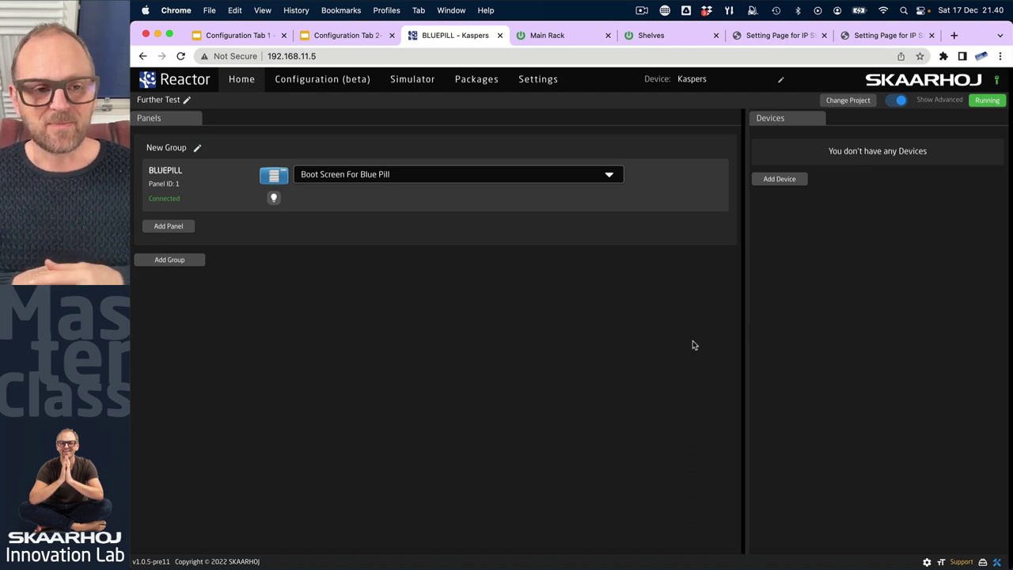
- Manually add a PTZ Fly panel to New Group by searching the panel library for "PTZ Fly"
{"action": "left_click", "coordinate": [190, 228]}
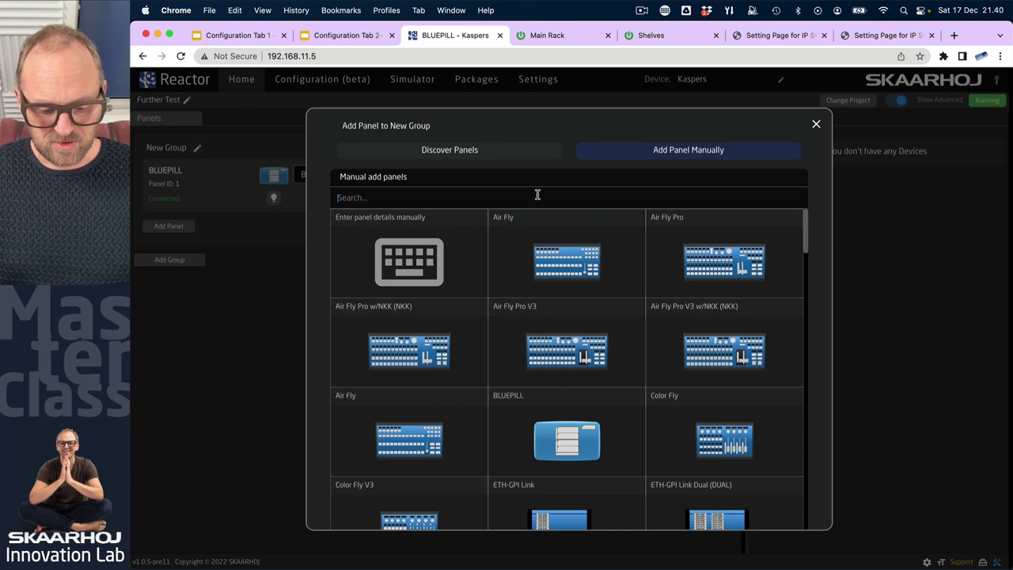
{"action": "type", "text": "PTZ Fl"}
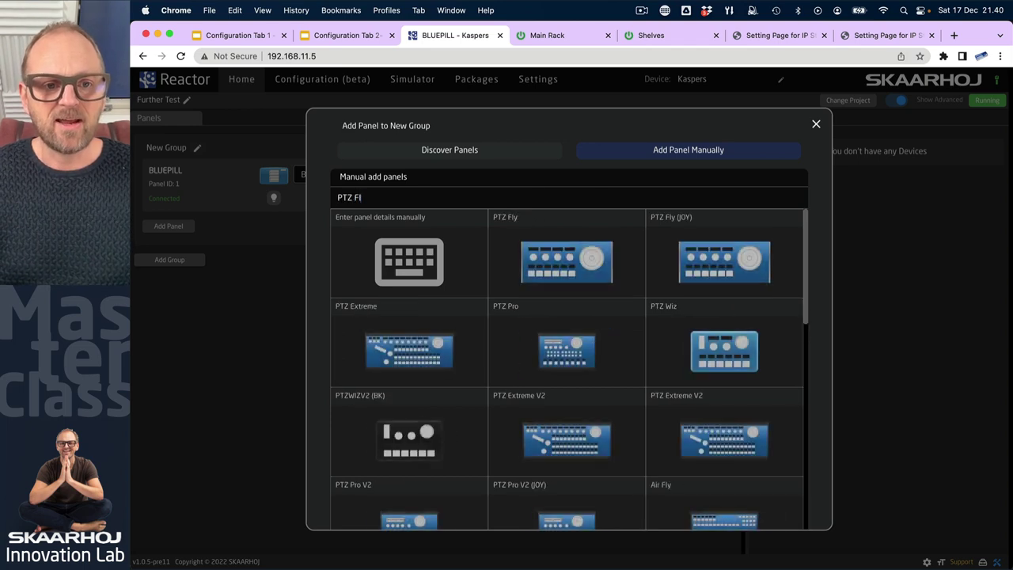
{"action": "type", "text": "y"}
{"action": "left_click", "coordinate": [576, 274]}
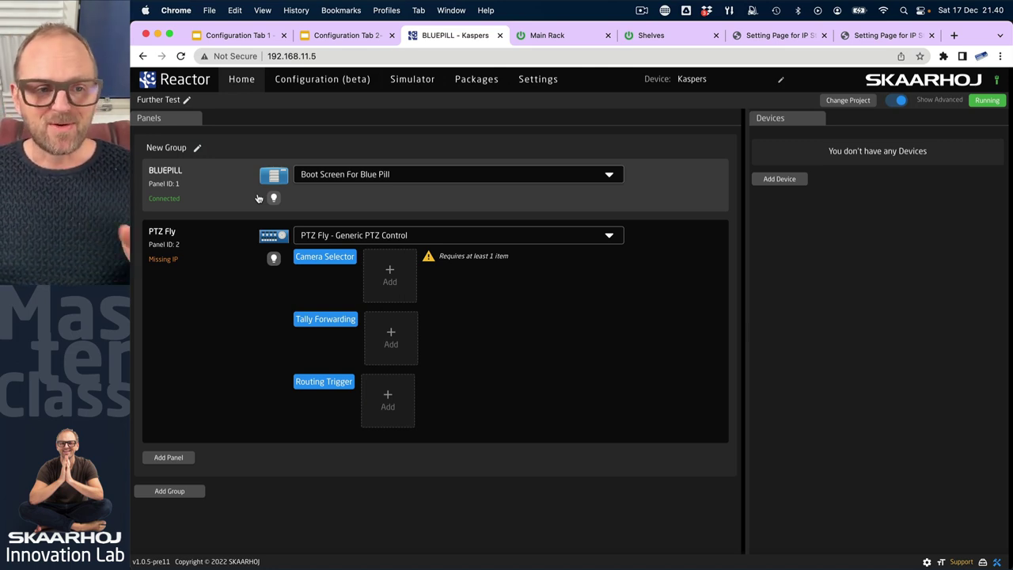
- Discover devices on the network, filter them by "cano", and add the CR-N500 camera with its default settings
{"action": "left_click", "coordinate": [780, 179]}
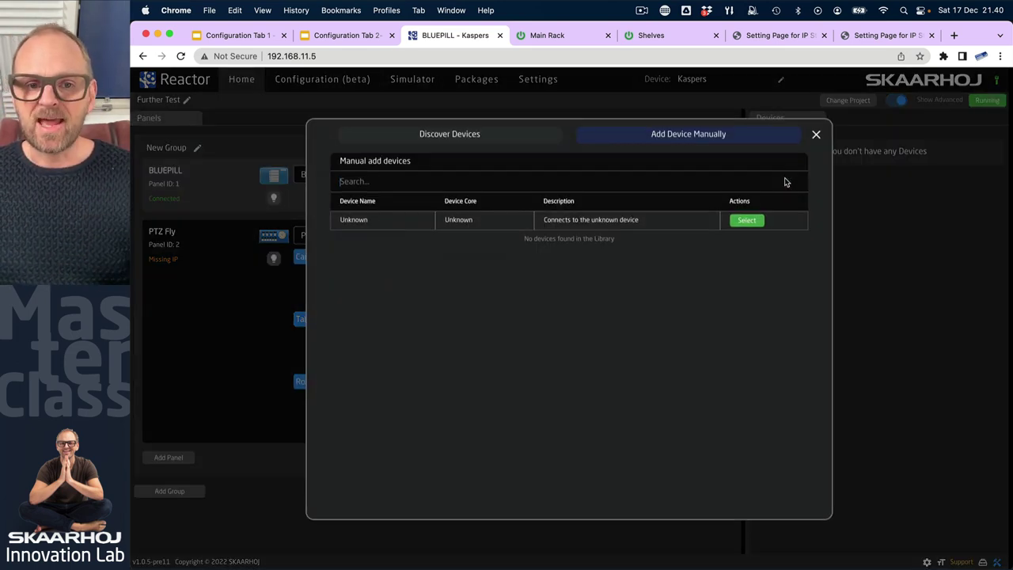
{"action": "left_click", "coordinate": [462, 136]}
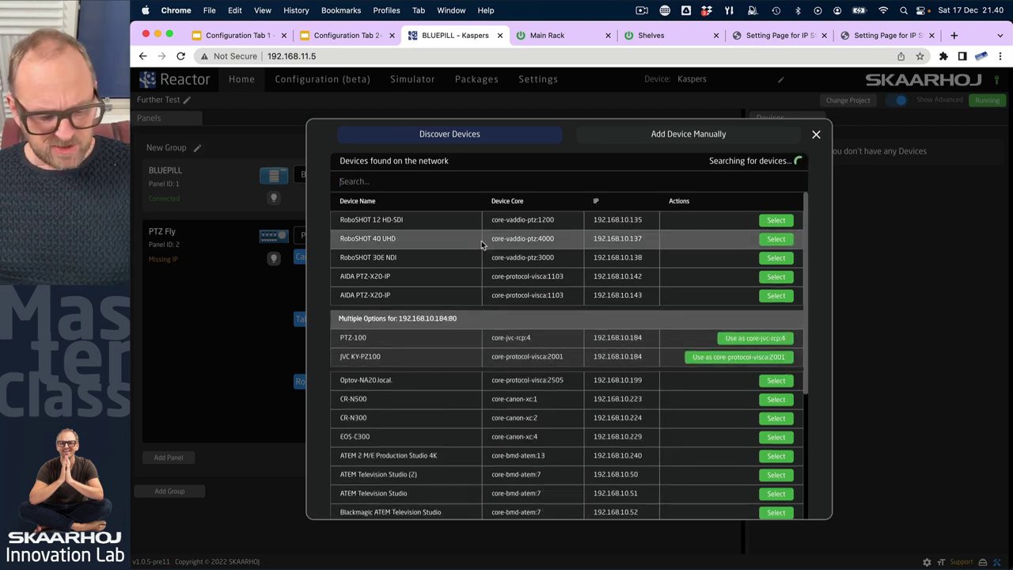
{"action": "type", "text": "cano"}
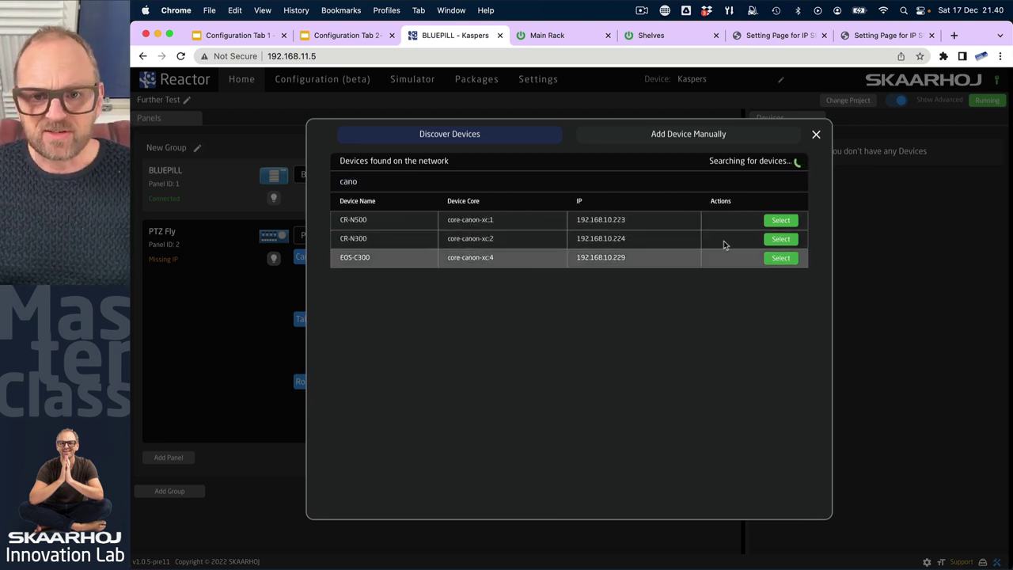
{"action": "left_click", "coordinate": [781, 220]}
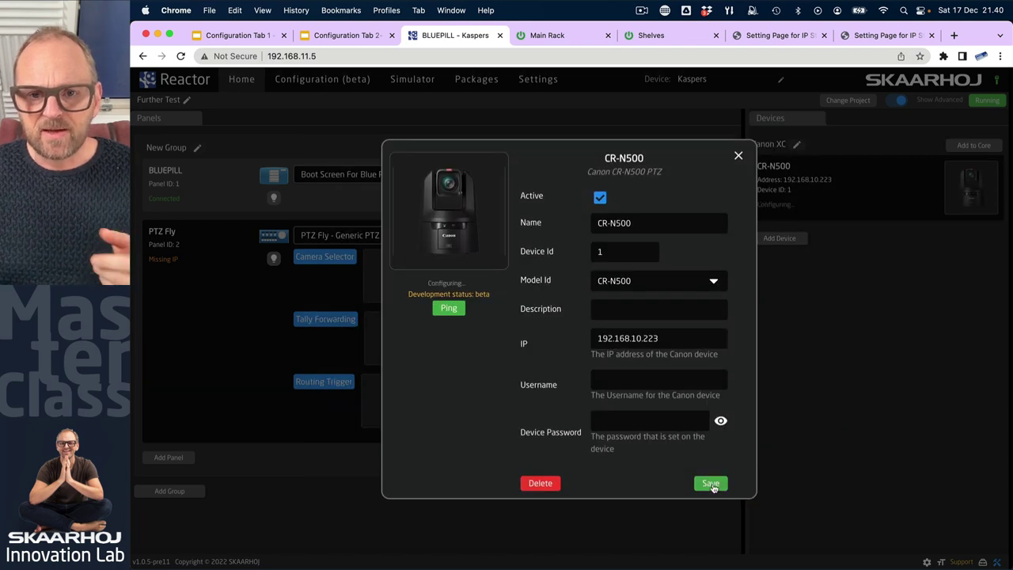
{"action": "left_click", "coordinate": [711, 484]}
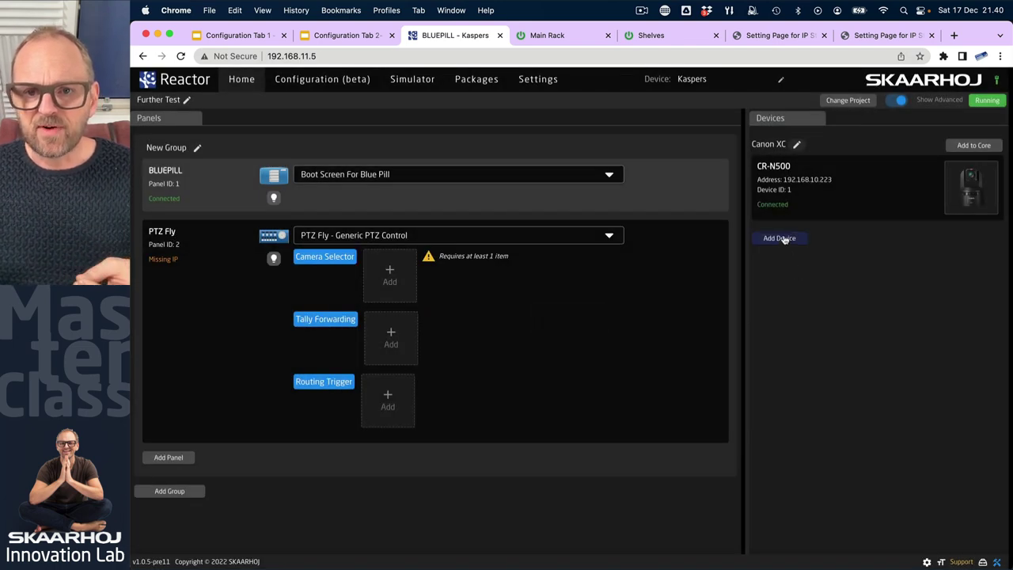
- Add the discovered CR-N300 camera at 192.168.10.224 as a second Canon XC device and save it
{"action": "left_click", "coordinate": [781, 238]}
{"action": "left_click", "coordinate": [782, 239]}
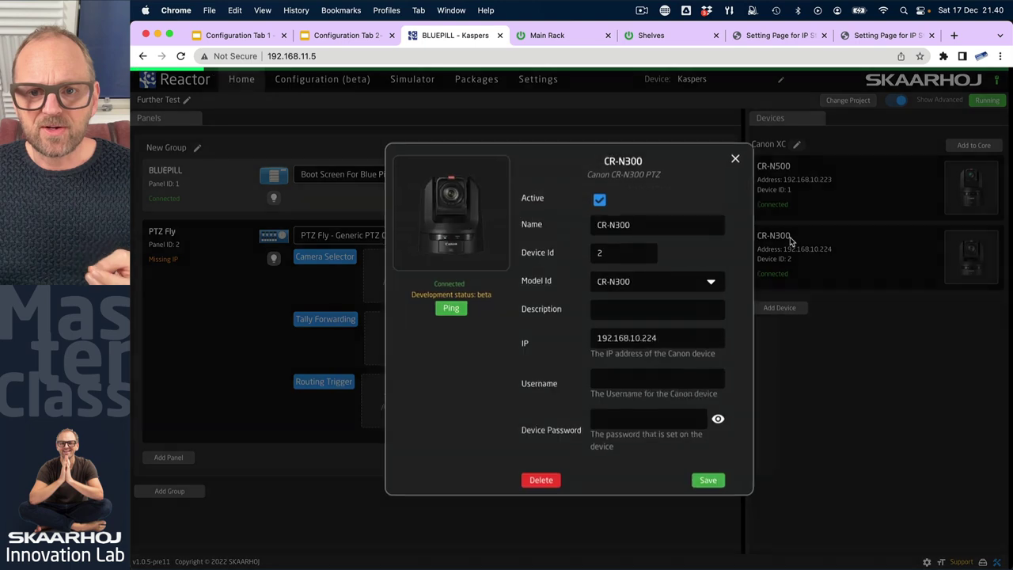
{"action": "left_click", "coordinate": [711, 483]}
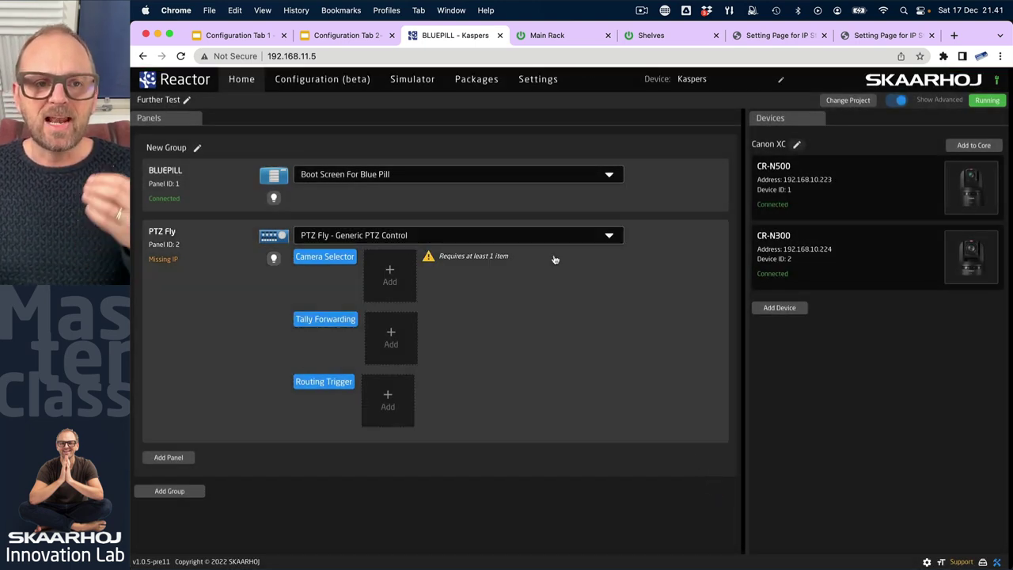
- View the Configuration Tab 2 and Configuration Tab 1 training slides in Google Slides, then return to Reactor
{"action": "left_click", "coordinate": [342, 35]}
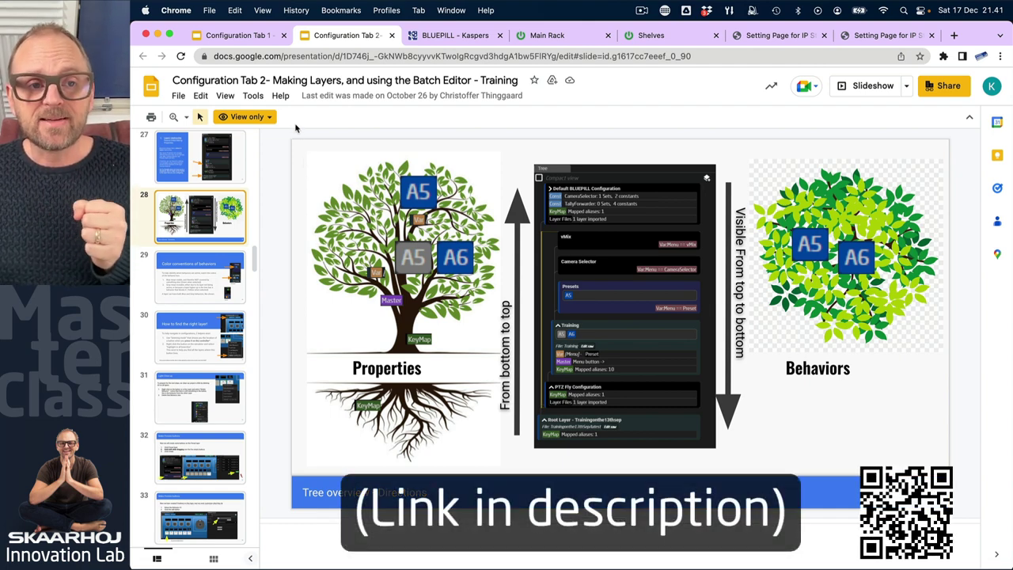
{"action": "left_click", "coordinate": [253, 38]}
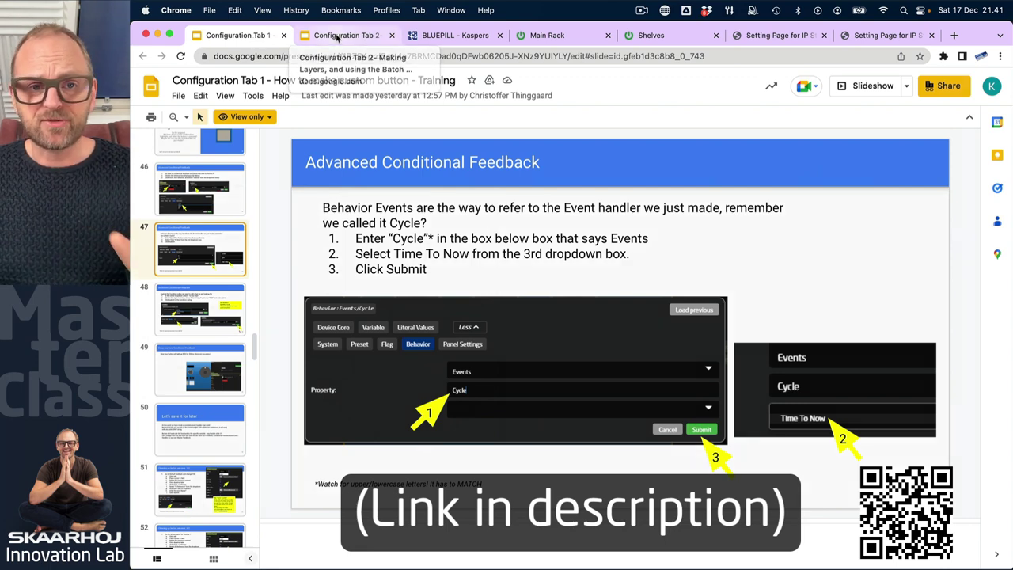
{"action": "left_click", "coordinate": [474, 38]}
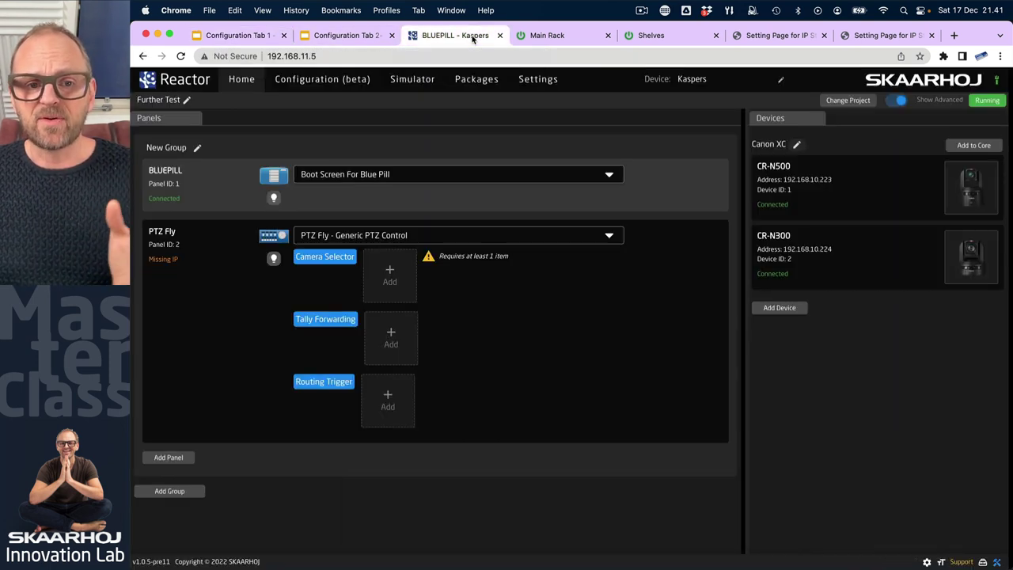
- Manually add a vMix Version 24 device from the device library, keeping port 8099 and leaving the IP empty
{"action": "left_click", "coordinate": [787, 308]}
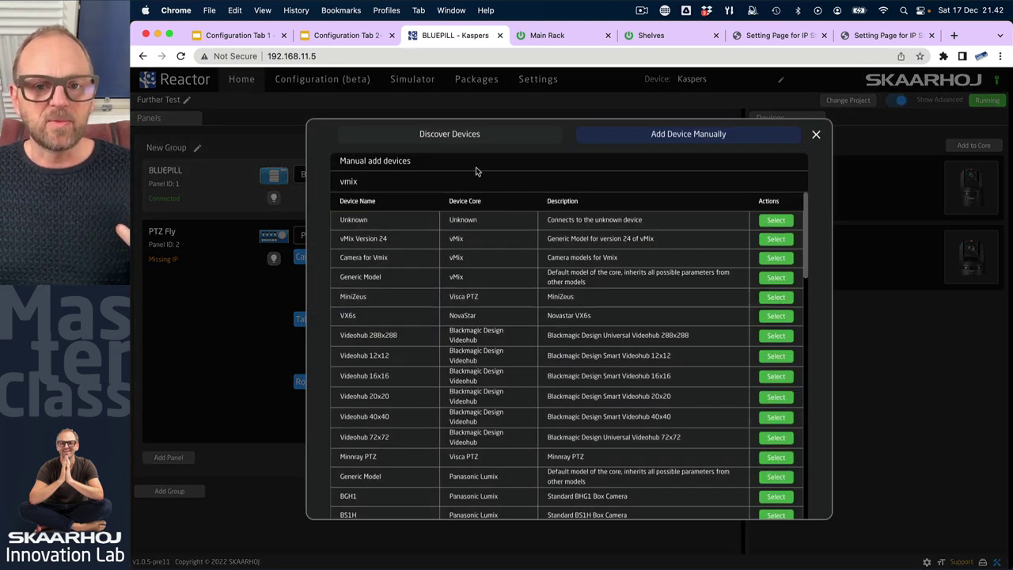
{"action": "double_click", "coordinate": [358, 184]}
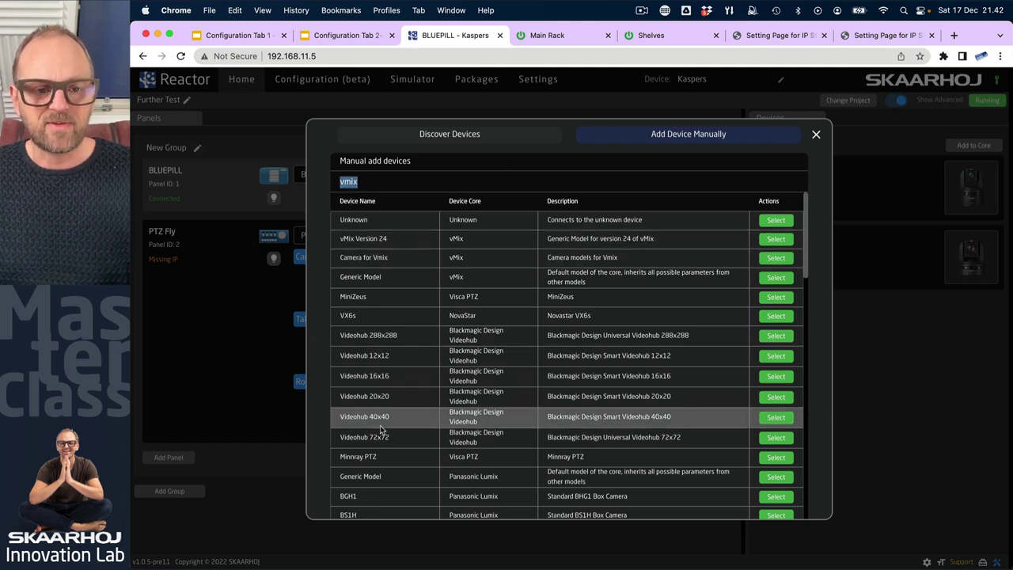
{"action": "left_click", "coordinate": [777, 239]}
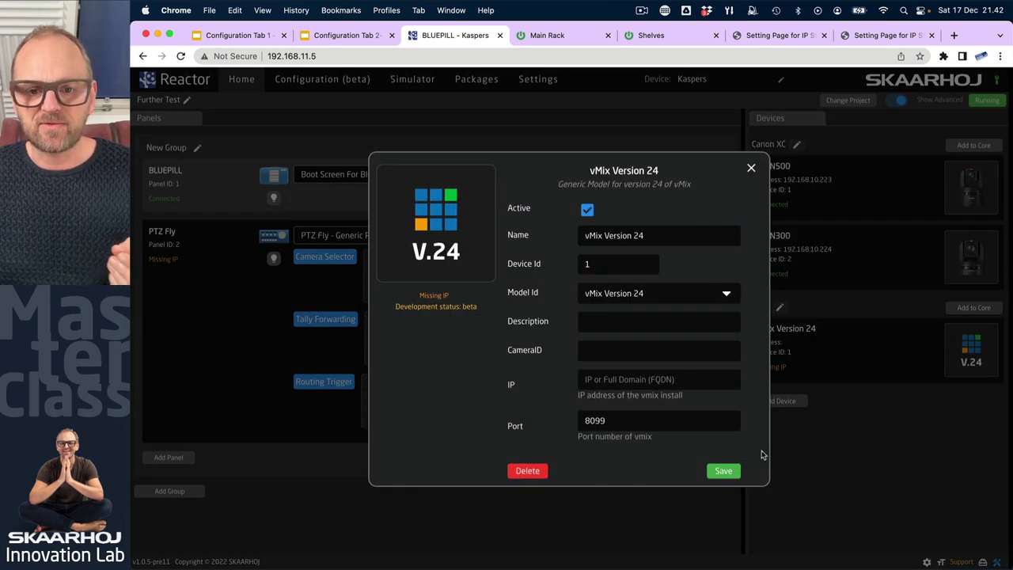
{"action": "left_click", "coordinate": [733, 470]}
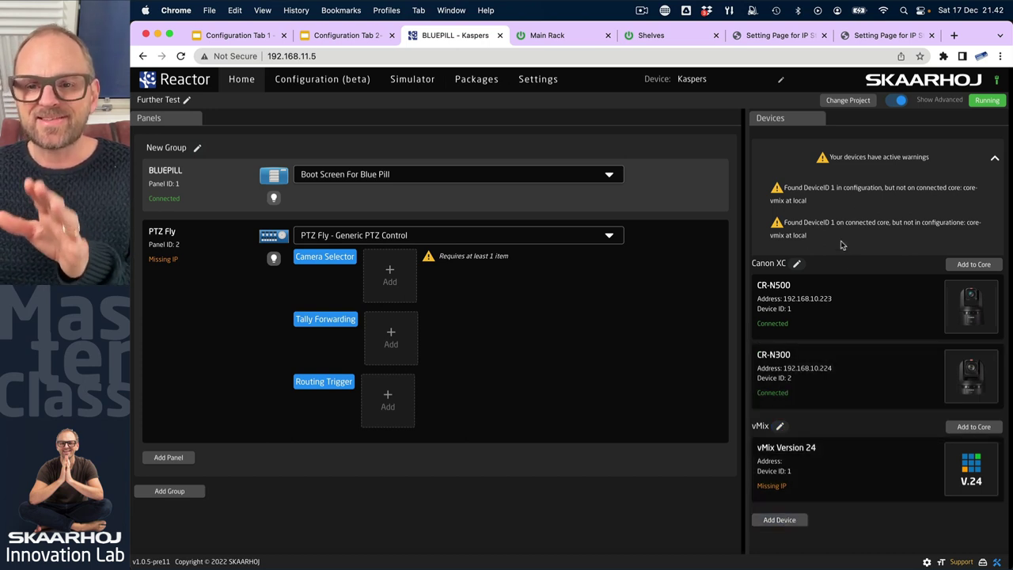
- Enable simulation for the vMix device core and save the change
{"action": "left_click", "coordinate": [762, 427]}
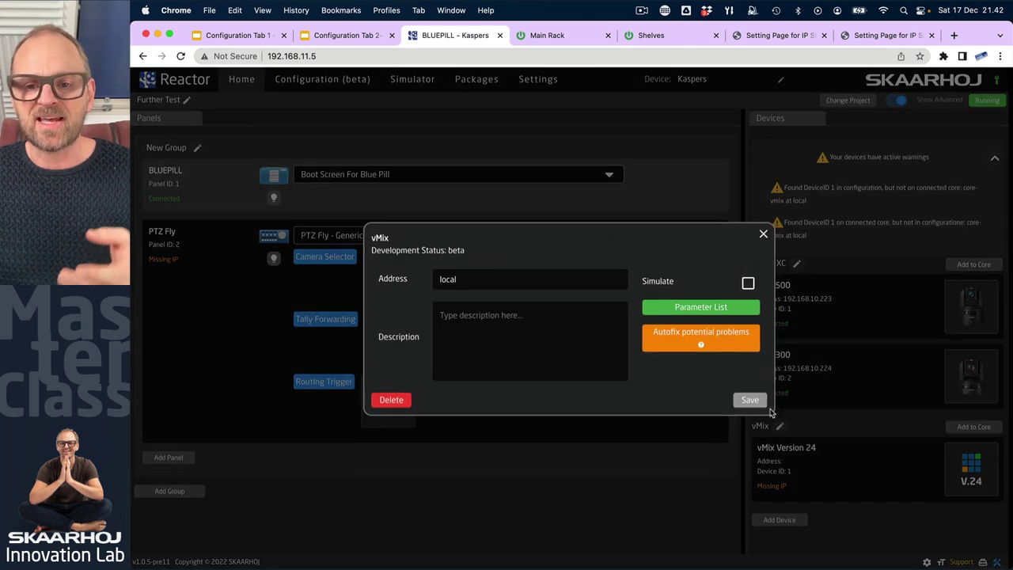
{"action": "left_click", "coordinate": [749, 282]}
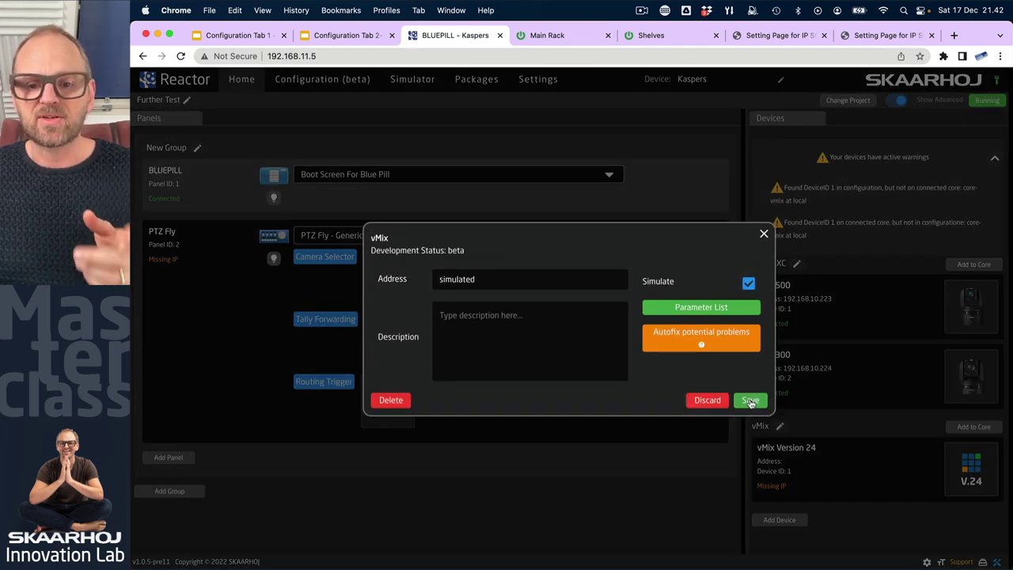
{"action": "left_click", "coordinate": [751, 401]}
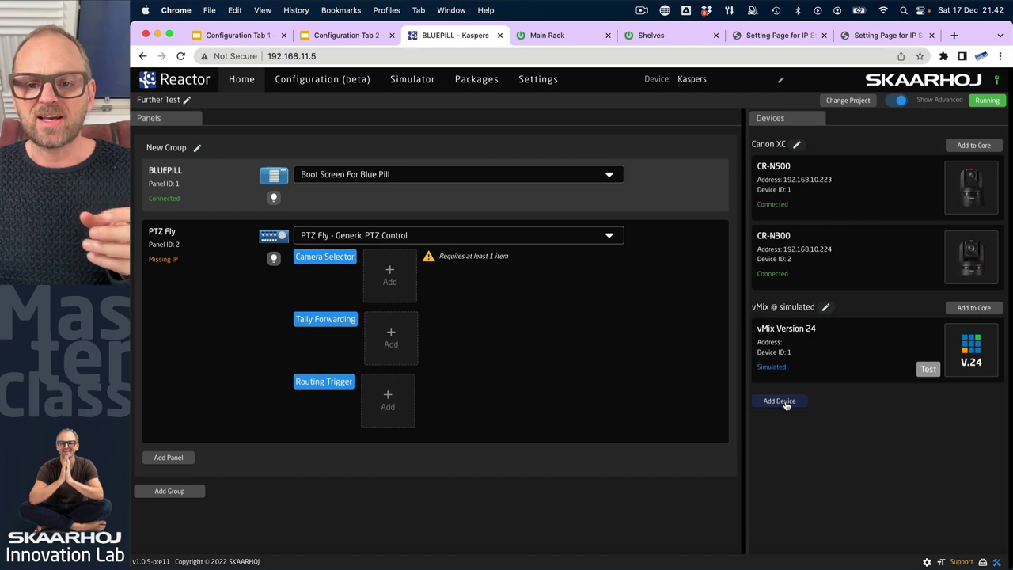
- Discover network devices, filter them by "atem", and add the ATEM Mini at 192.168.10.70 with its default settings
{"action": "left_click", "coordinate": [780, 404]}
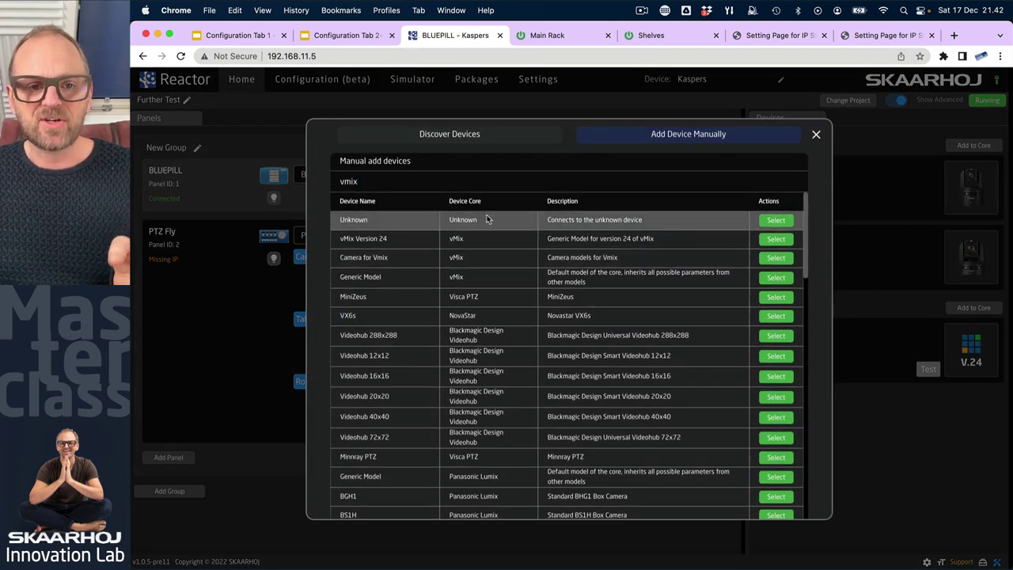
{"action": "left_click", "coordinate": [453, 139]}
{"action": "double_click", "coordinate": [403, 181]}
{"action": "type", "text": "atem"}
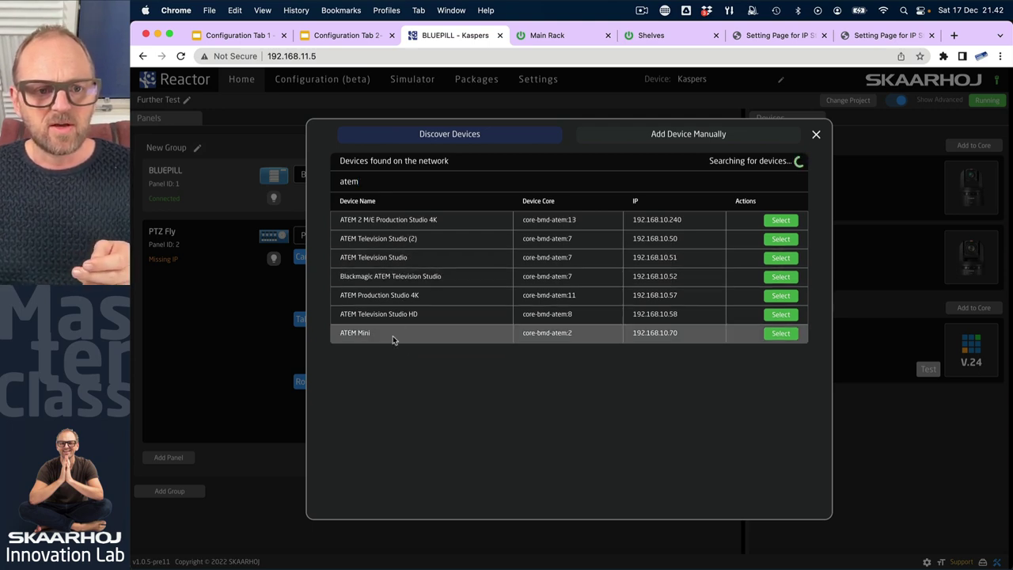
{"action": "left_click", "coordinate": [779, 333]}
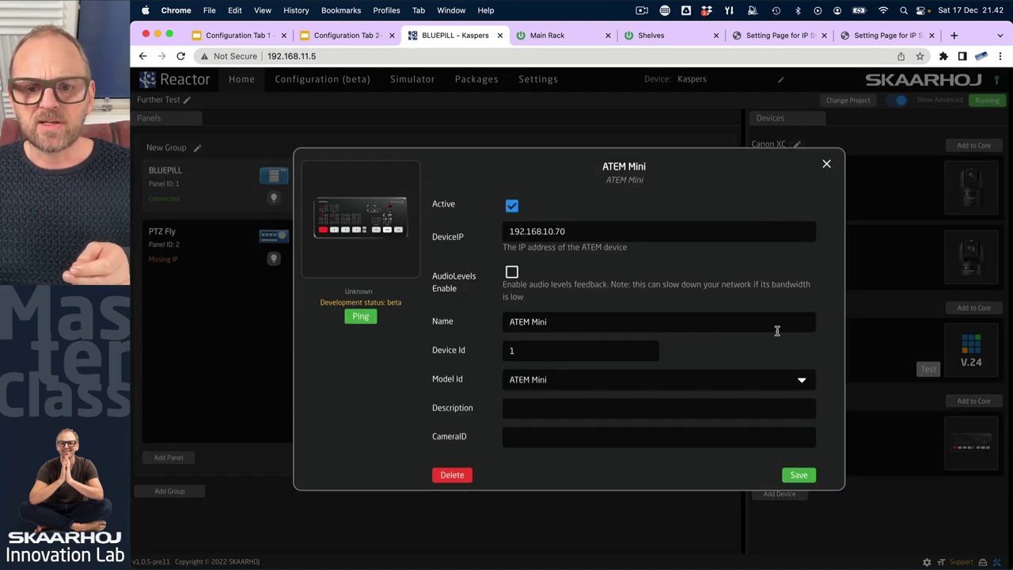
{"action": "left_click", "coordinate": [798, 473]}
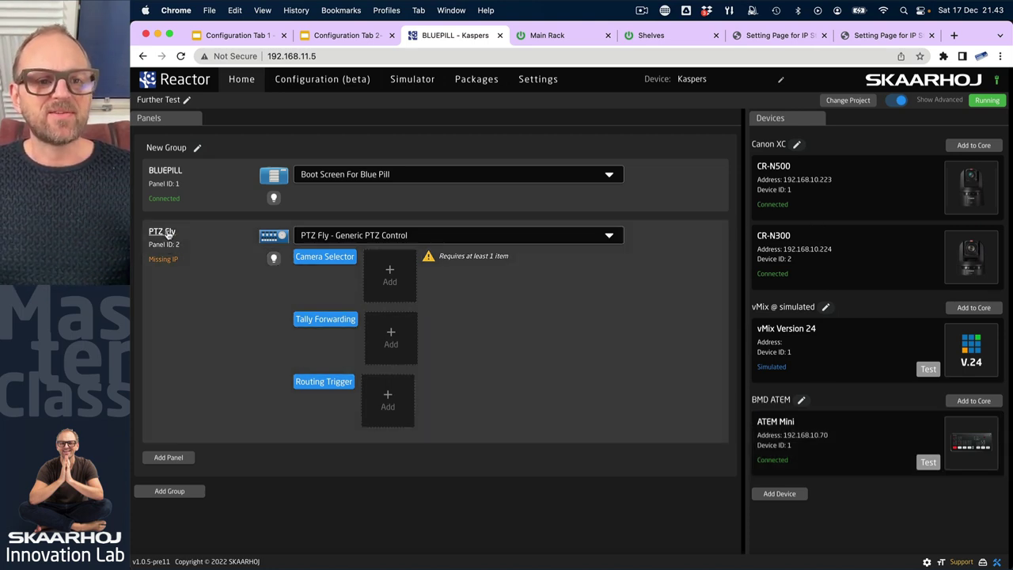
- Examine the project's configuration tree by expanding the root layer, the default PTZ Fly configuration and its Generic PTZ Control layer
{"action": "left_click", "coordinate": [323, 79]}
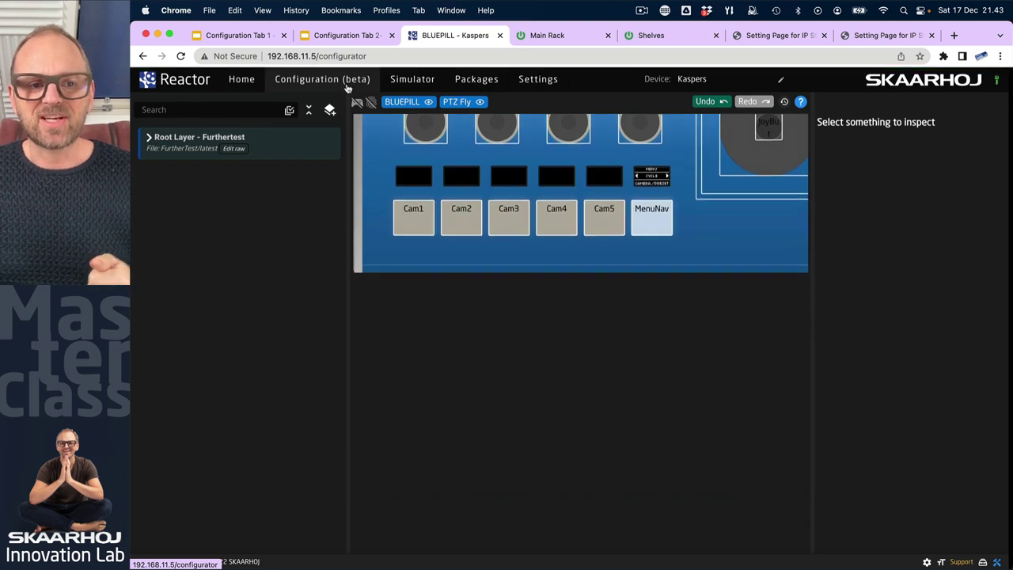
{"action": "left_click", "coordinate": [150, 138]}
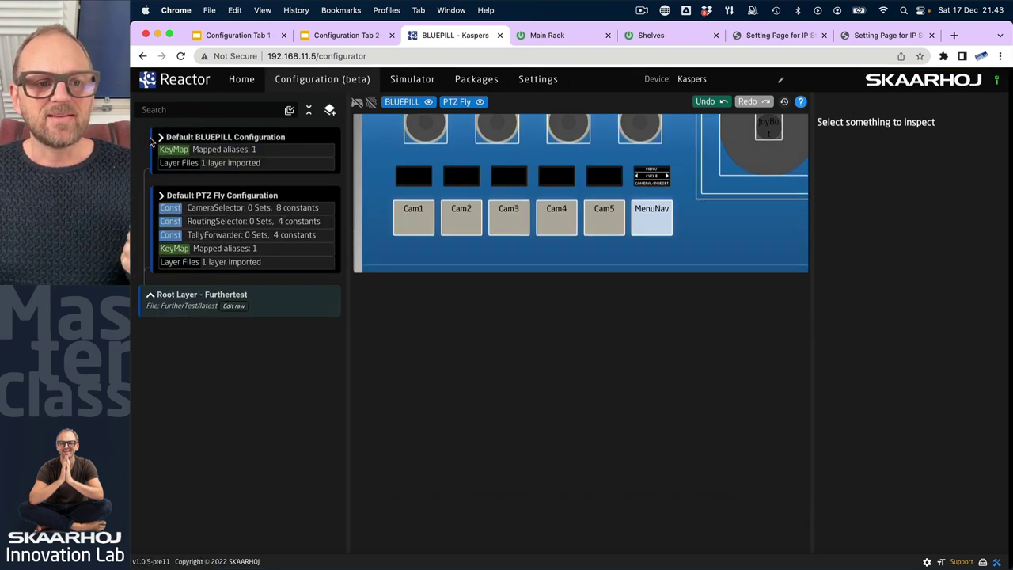
{"action": "left_click", "coordinate": [163, 196]}
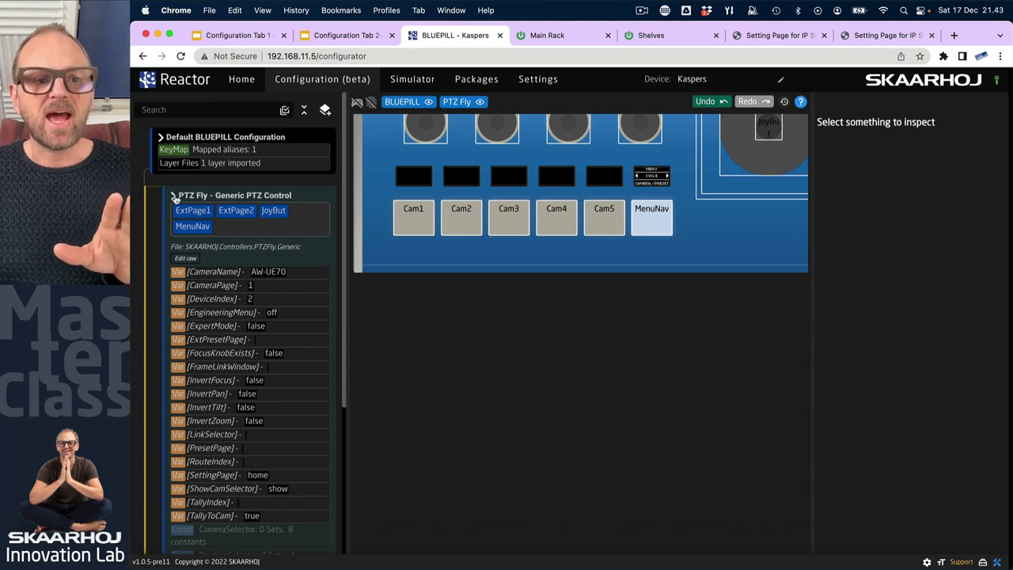
{"action": "left_click", "coordinate": [174, 197]}
- Return to the project's home page and review the configurations offered for the PTZ Fly panel, keeping Generic PTZ Control
{"action": "left_click", "coordinate": [235, 87]}
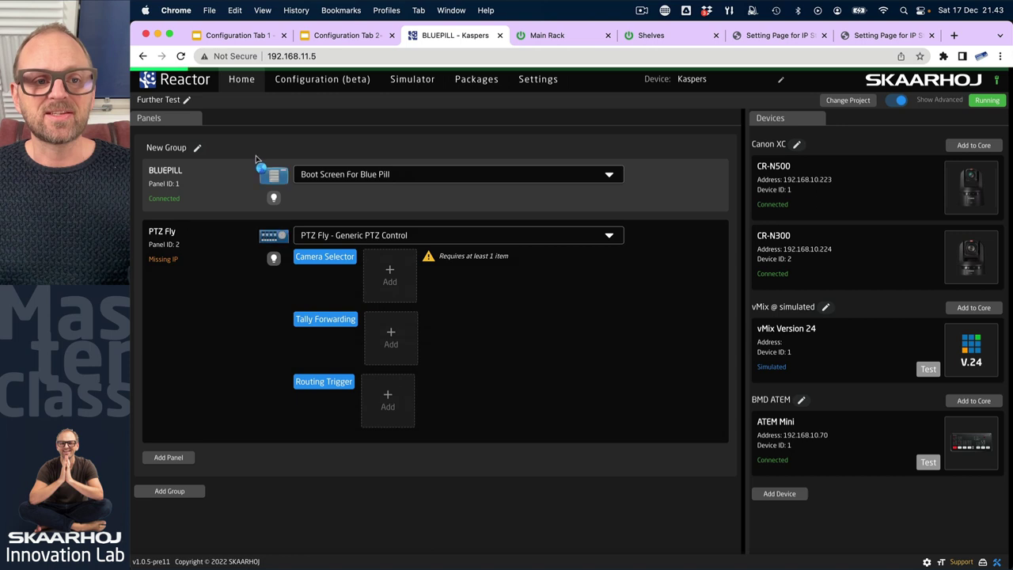
{"action": "left_click", "coordinate": [393, 235]}
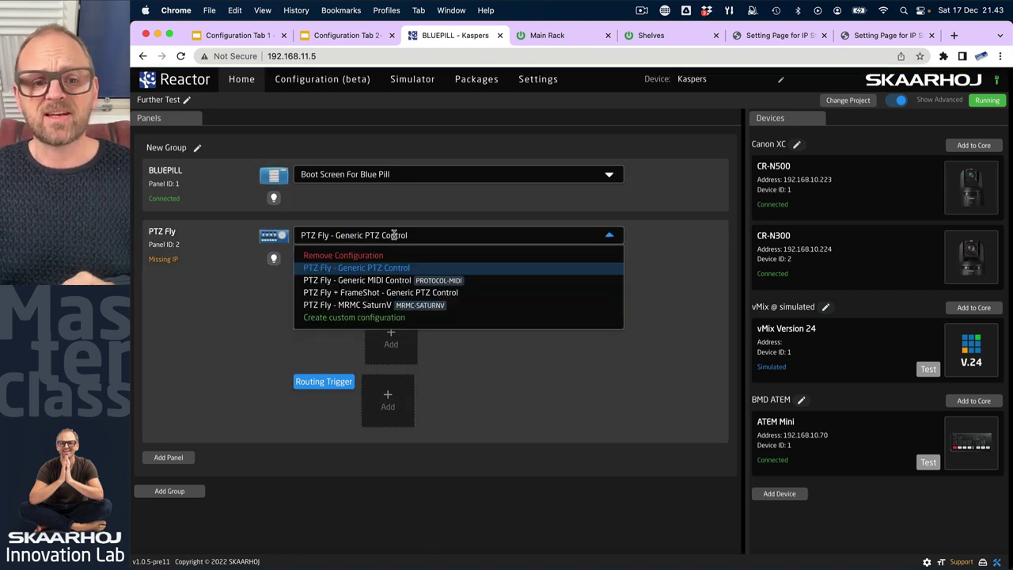
{"action": "left_click", "coordinate": [420, 231]}
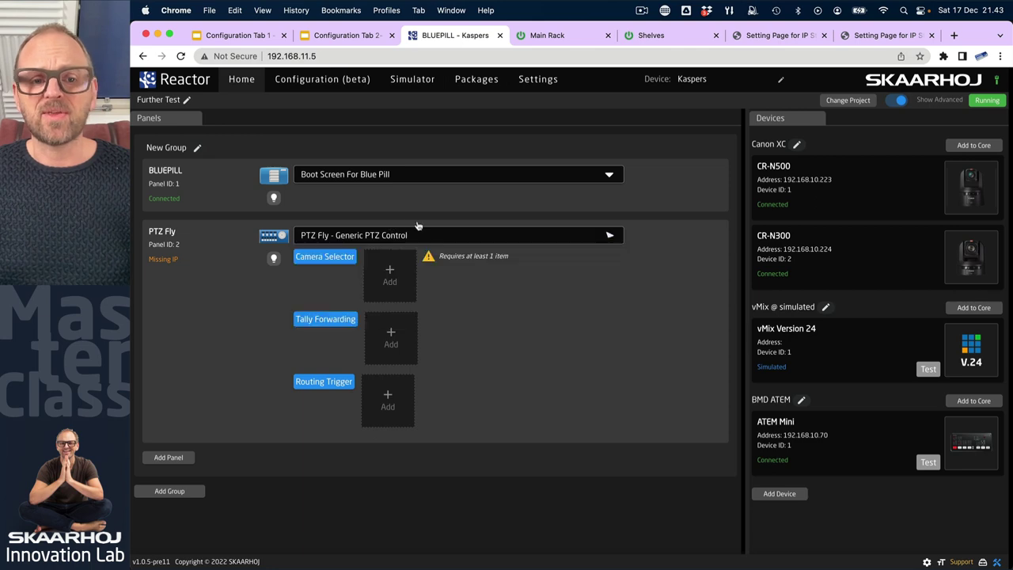
- Add the CR-N500 and CR-N300 from the device collection to the PTZ Fly panel's Camera Selector
{"action": "left_click", "coordinate": [391, 273]}
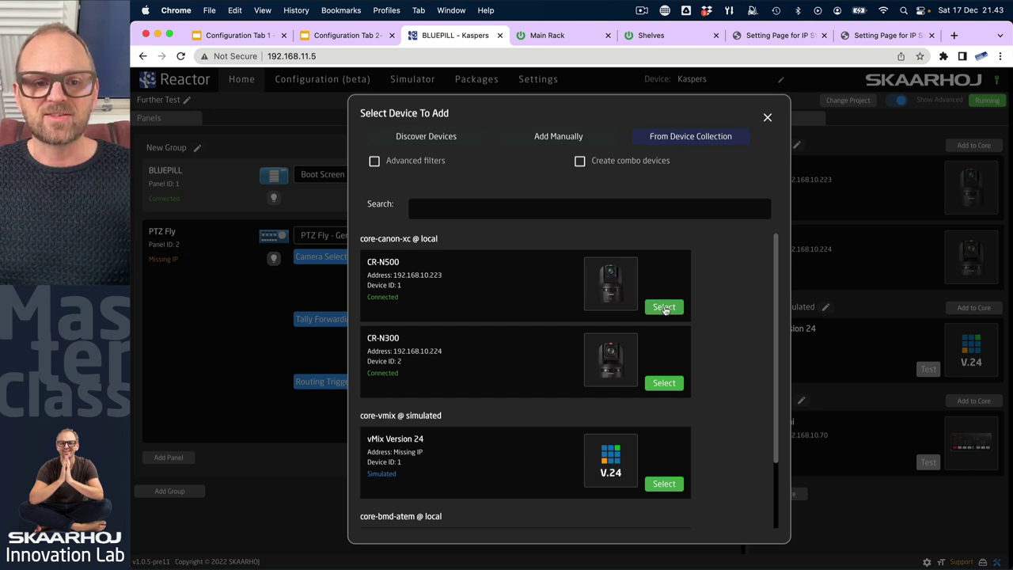
{"action": "left_click", "coordinate": [665, 309]}
{"action": "left_click", "coordinate": [448, 274]}
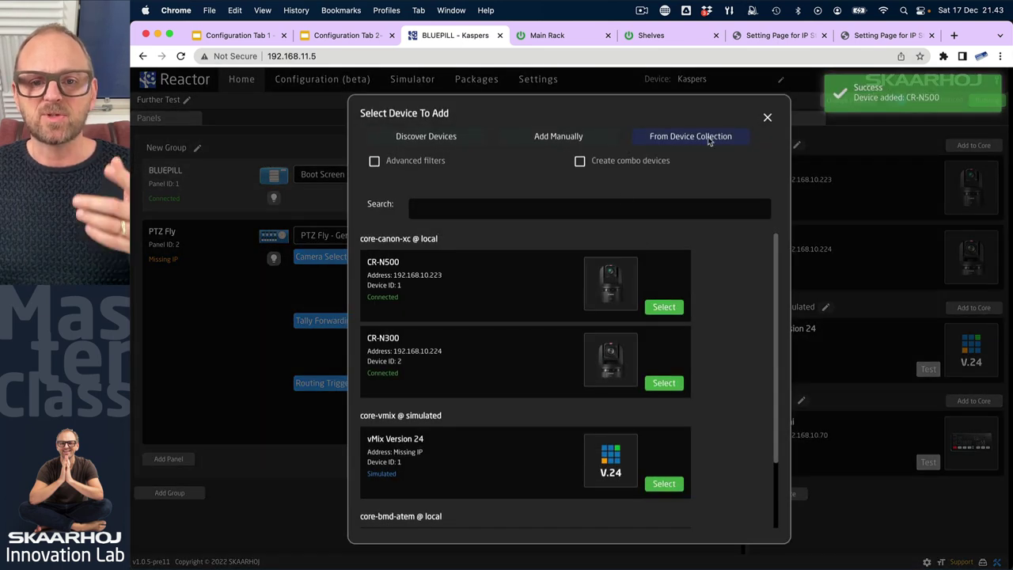
{"action": "left_click", "coordinate": [664, 384]}
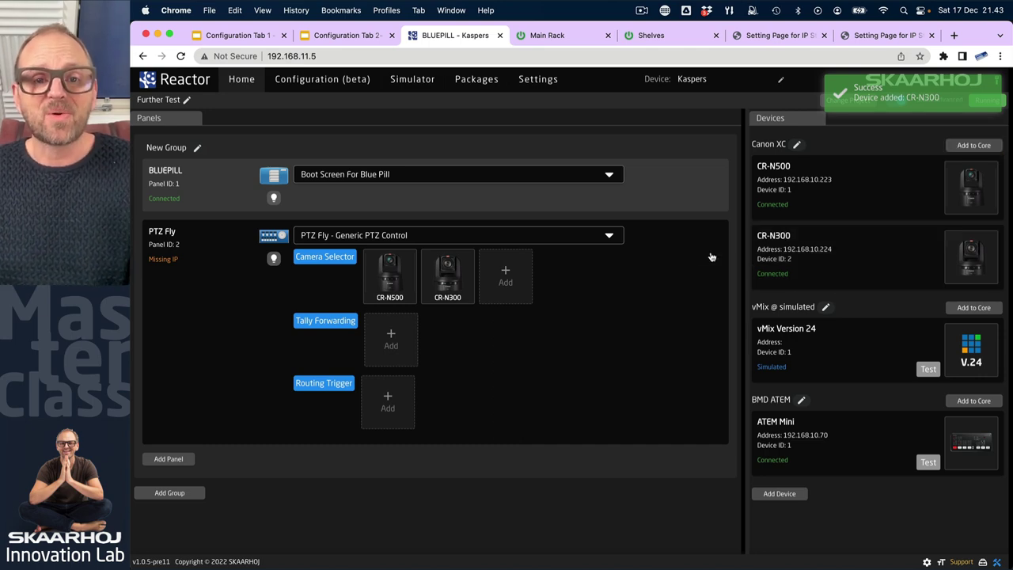
- Look at the camera buttons on the simulated PTZ Fly panel, and view the CR-N500 and CR-N300 web pages
{"action": "left_click", "coordinate": [424, 82]}
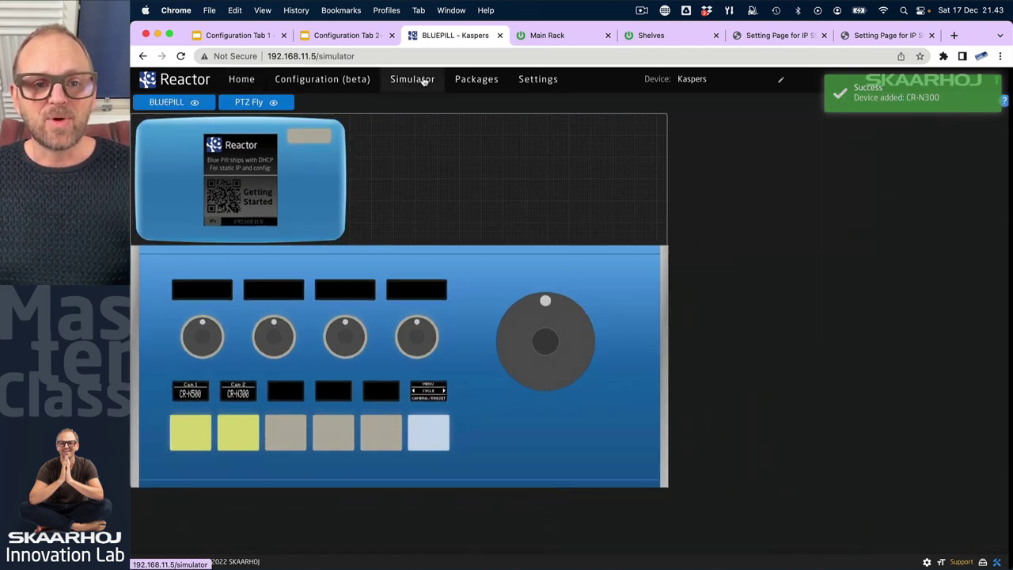
{"action": "scroll", "coordinate": [421, 79], "scroll_direction": "down", "scroll_amount": 3}
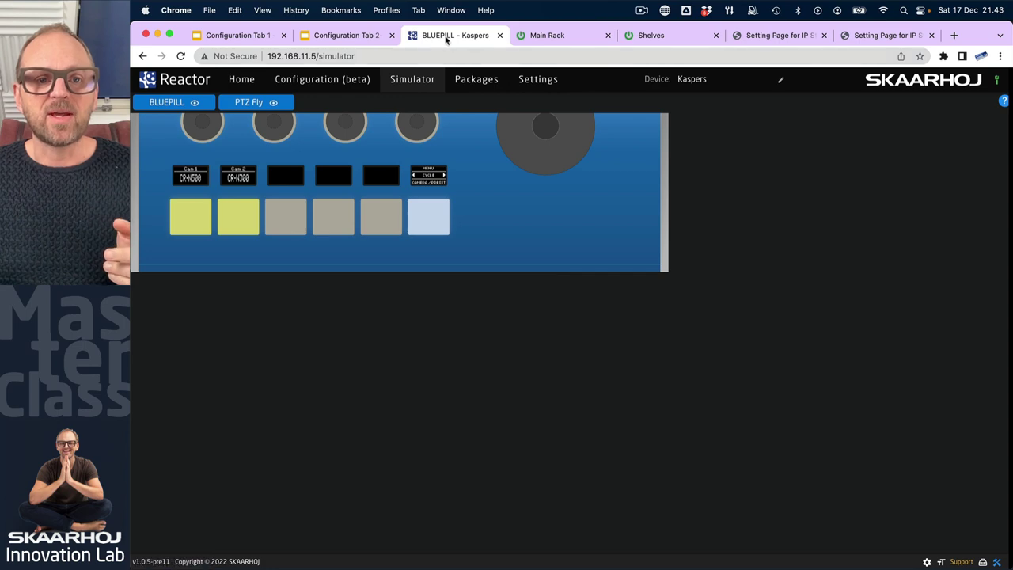
{"action": "left_click", "coordinate": [782, 37]}
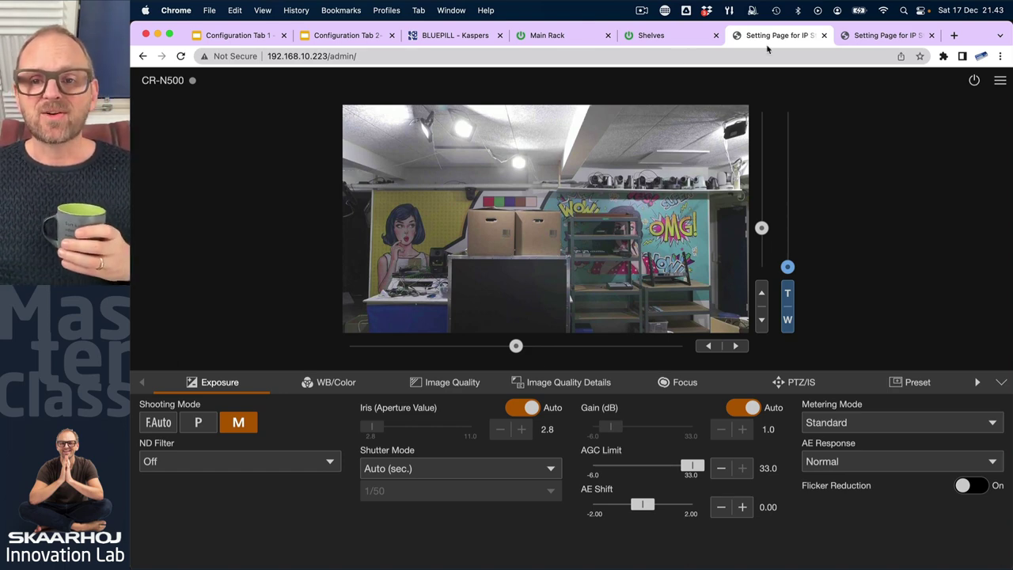
{"action": "left_click", "coordinate": [878, 32]}
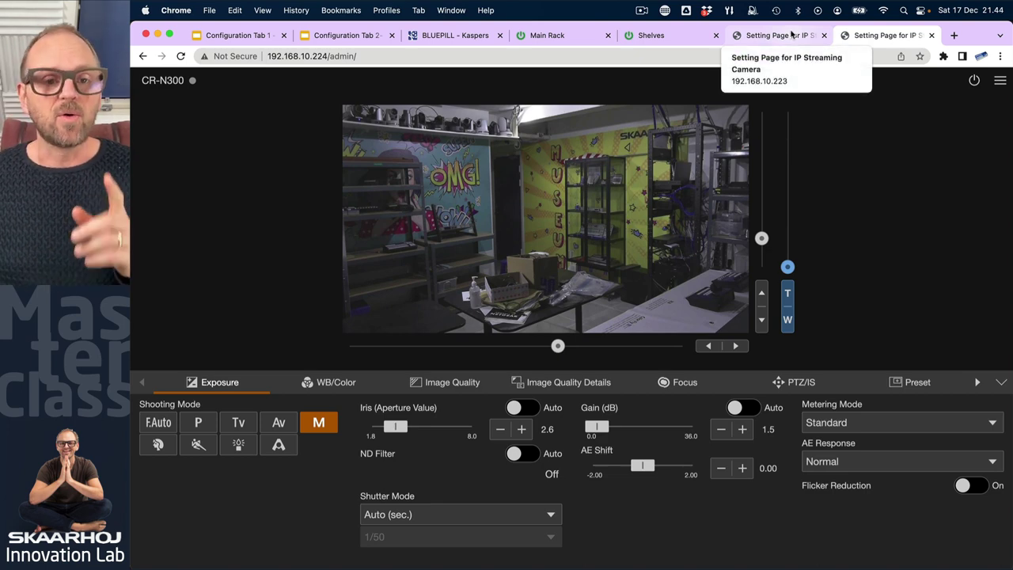
- Split the CR-N500 and CR-N300 setting pages into separate browser windows and arrange them side by side
{"action": "left_click_drag", "start_coordinate": [791, 35], "coordinate": [403, 96]}
{"action": "left_click_drag", "start_coordinate": [967, 81], "coordinate": [586, 29]}
{"action": "mouse_move", "coordinate": [875, 35]}
{"action": "left_mouse_down"}
{"action": "mouse_move", "coordinate": [866, 100]}
{"action": "mouse_move", "coordinate": [850, 88]}
{"action": "mouse_move", "coordinate": [887, 38]}
{"action": "left_mouse_up"}
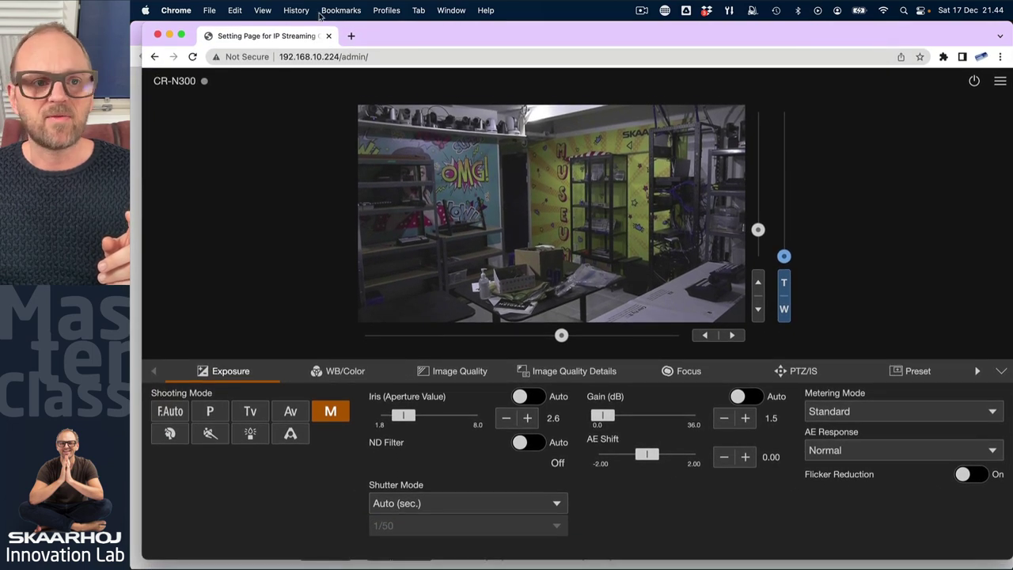
{"action": "left_click_drag", "start_coordinate": [141, 32], "coordinate": [586, 30]}
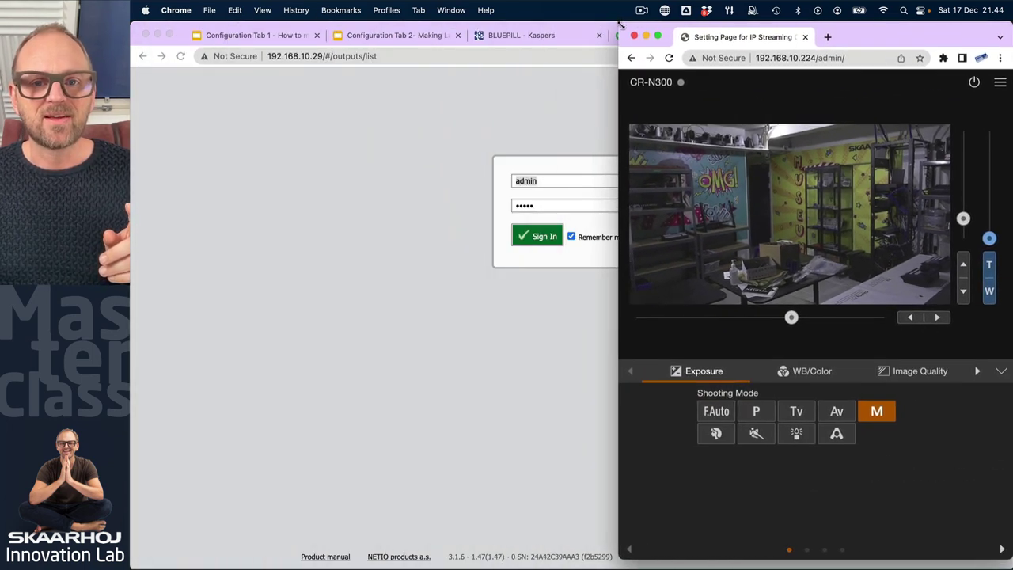
{"action": "key", "text": "super+grave"}
{"action": "key", "text": "super+grave"}
{"action": "key", "text": "super+grave"}
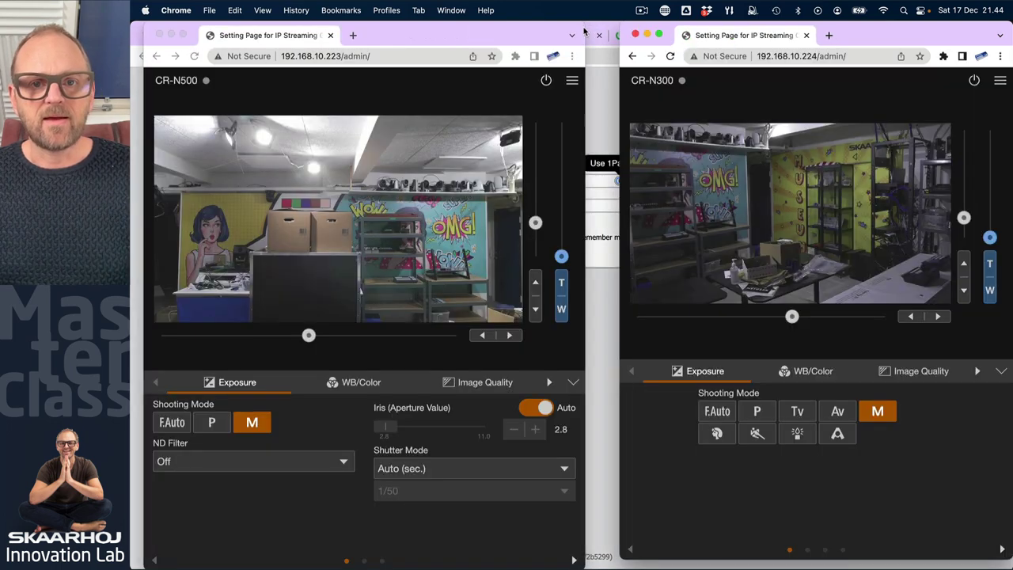
- Place the main browser window below the camera images and show the Reactor simulator in it
{"action": "left_click", "coordinate": [610, 84]}
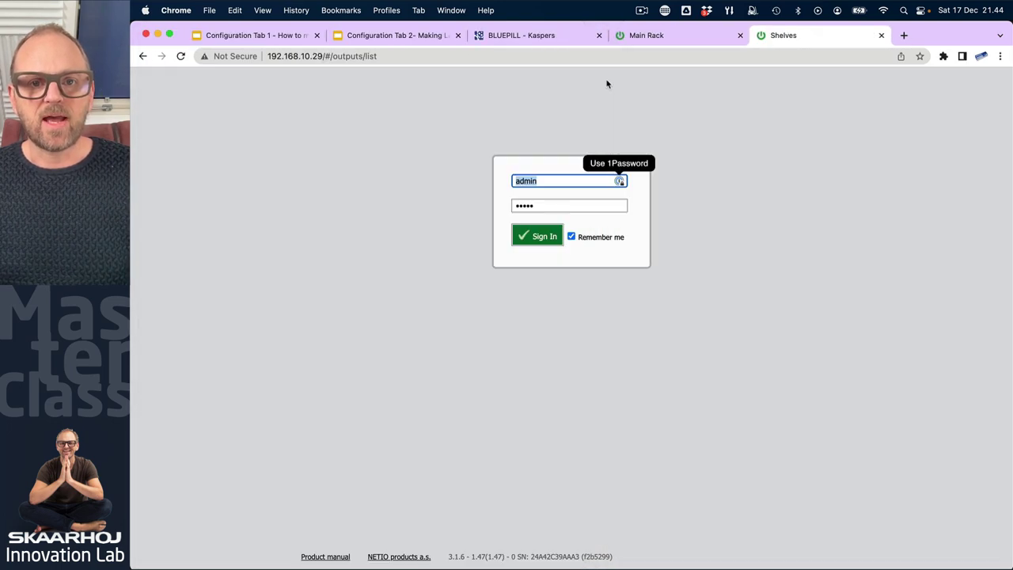
{"action": "left_click_drag", "start_coordinate": [590, 22], "coordinate": [600, 357]}
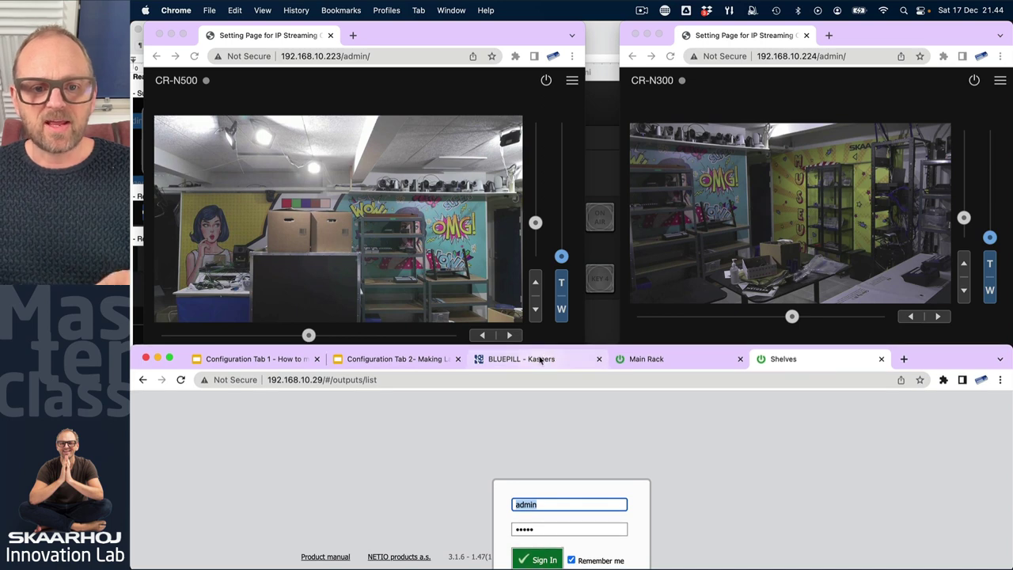
{"action": "left_click", "coordinate": [538, 357]}
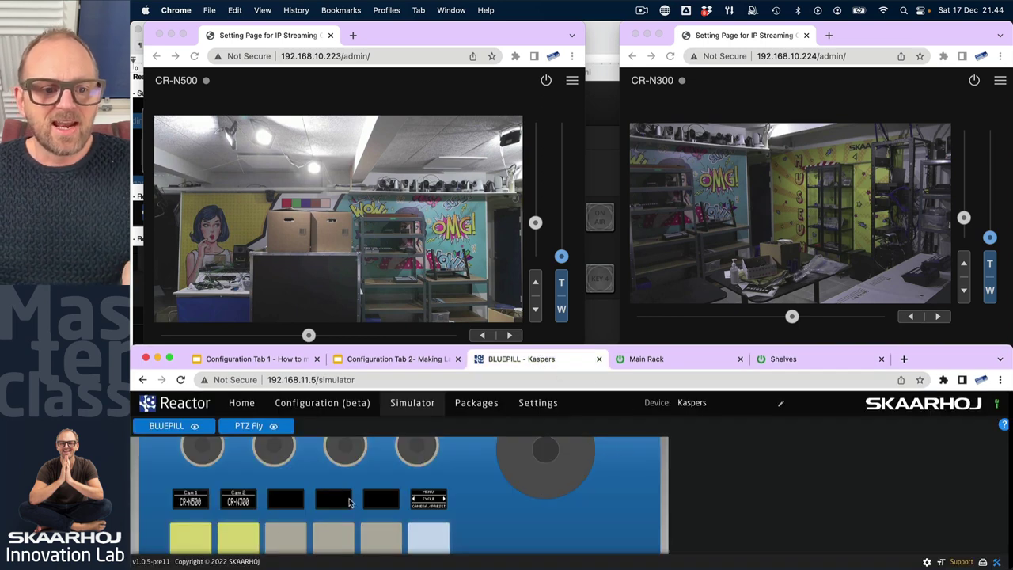
{"action": "left_click_drag", "start_coordinate": [513, 356], "coordinate": [511, 330]}
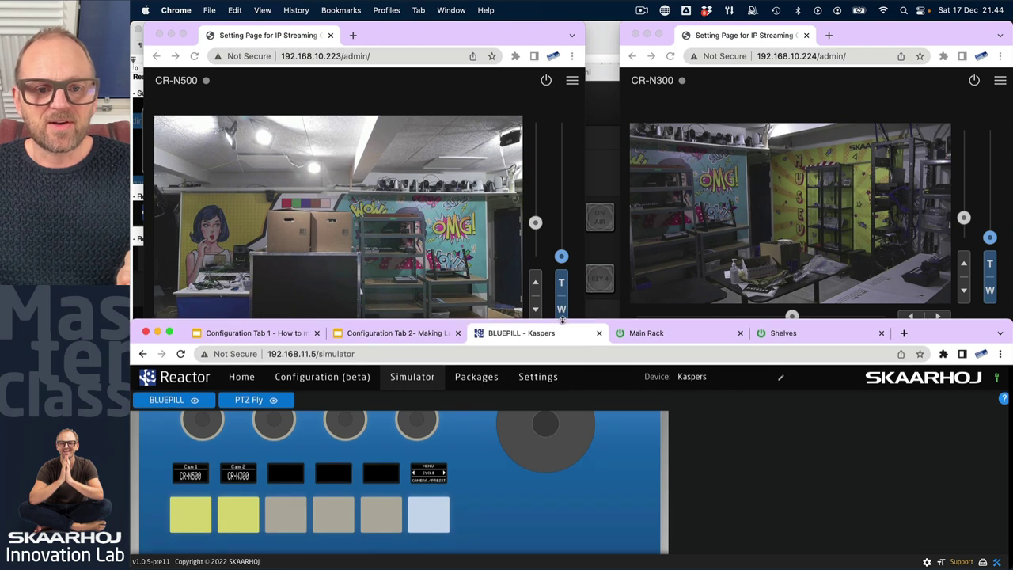
- Select Cam 1 and Cam 2 in turn on the simulated PTZ Fly and test steering each camera with the joystick
{"action": "left_click", "coordinate": [190, 526]}
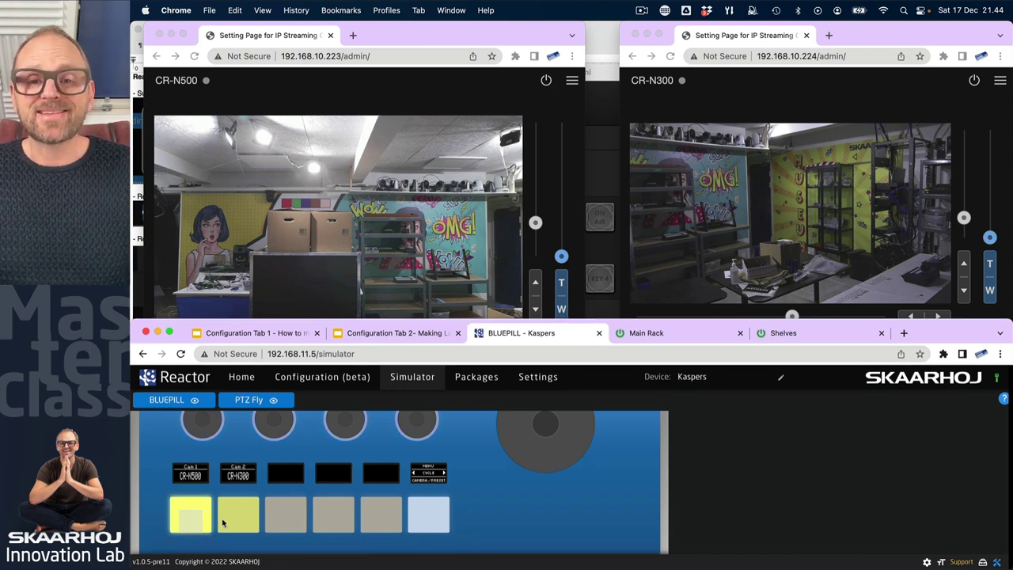
{"action": "left_click_drag", "start_coordinate": [520, 432], "coordinate": [473, 432]}
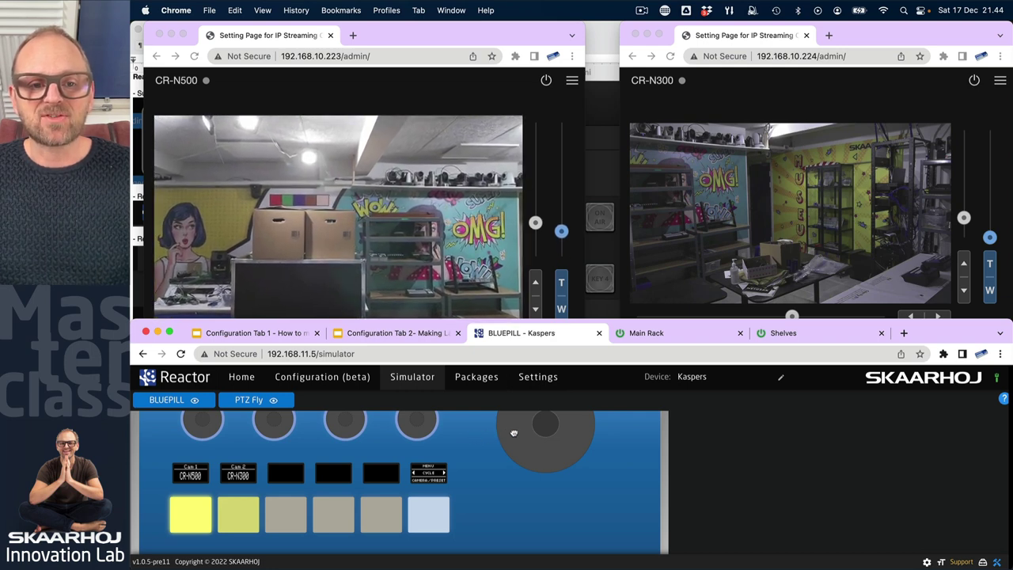
{"action": "mouse_move", "coordinate": [544, 425]}
{"action": "left_mouse_down"}
{"action": "mouse_move", "coordinate": [503, 431]}
{"action": "mouse_move", "coordinate": [586, 431]}
{"action": "mouse_move", "coordinate": [547, 427]}
{"action": "left_mouse_up"}
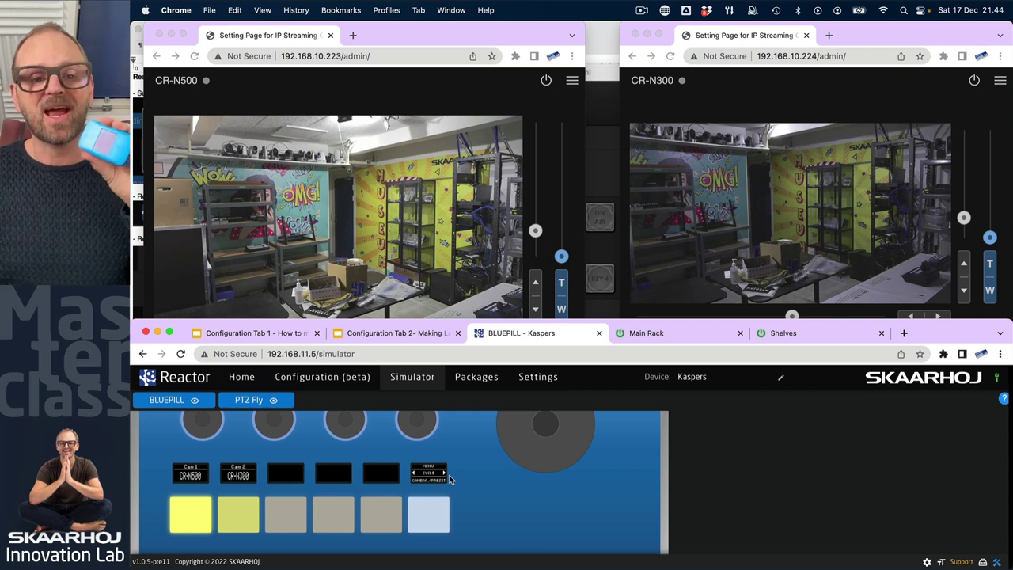
{"action": "left_click", "coordinate": [239, 524]}
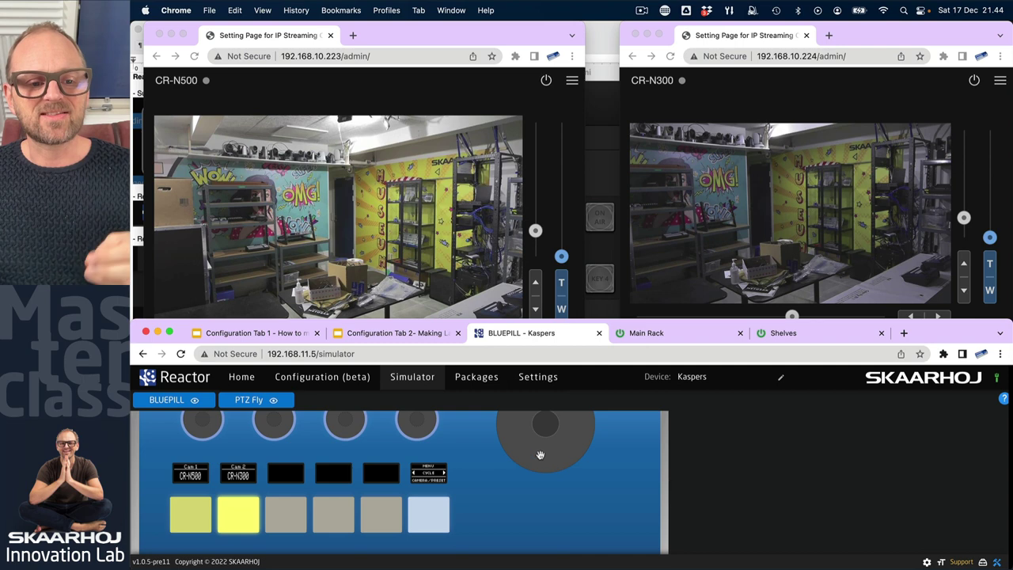
{"action": "left_click_drag", "start_coordinate": [542, 427], "coordinate": [563, 428]}
- Move the simulator window back over the camera windows and bring both simulated panels fully into view
{"action": "left_click_drag", "start_coordinate": [626, 325], "coordinate": [609, 3]}
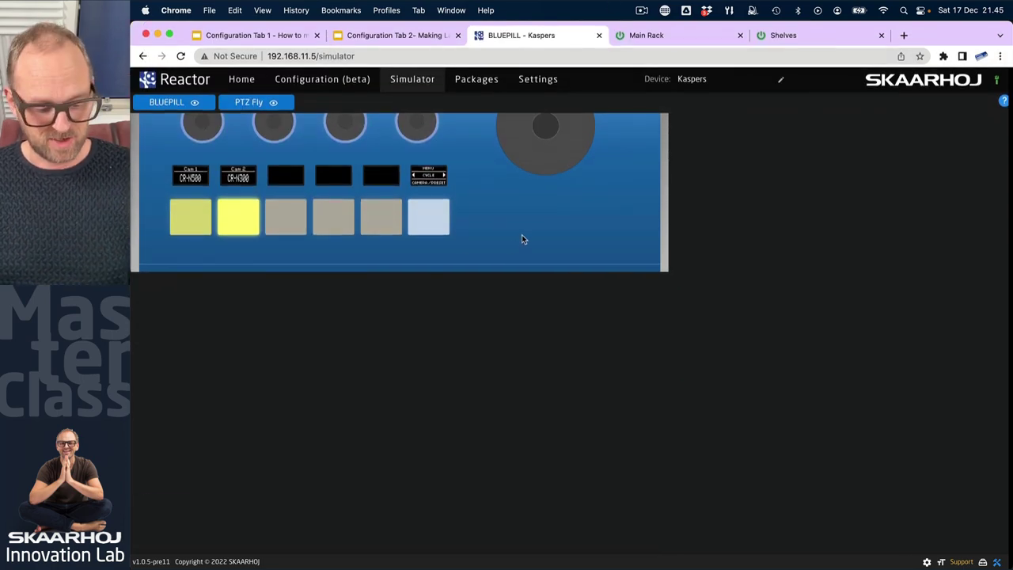
{"action": "scroll", "coordinate": [522, 235], "scroll_direction": "up", "scroll_amount": 5}
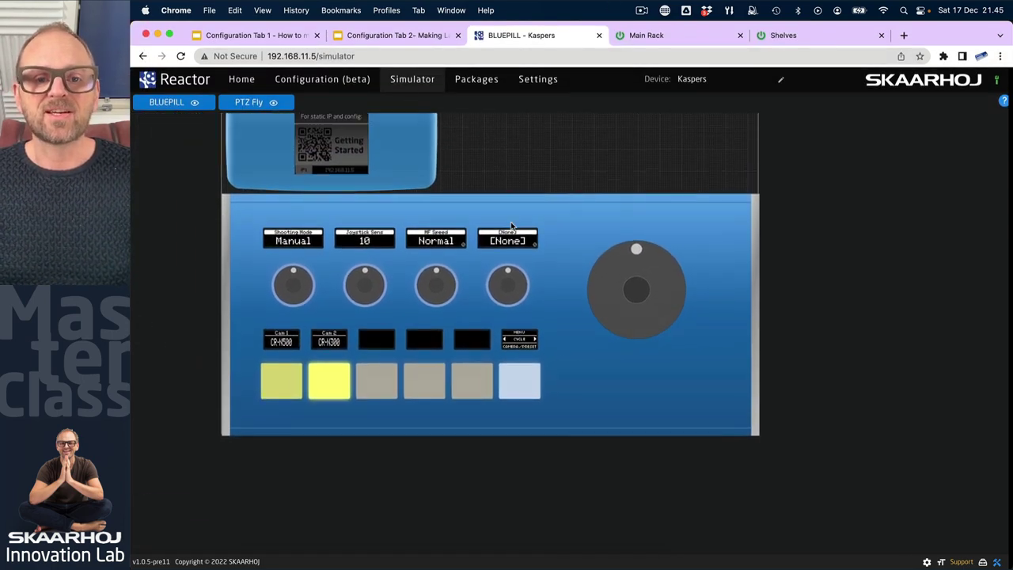
{"action": "scroll", "coordinate": [510, 226], "scroll_direction": "up", "scroll_amount": 3}
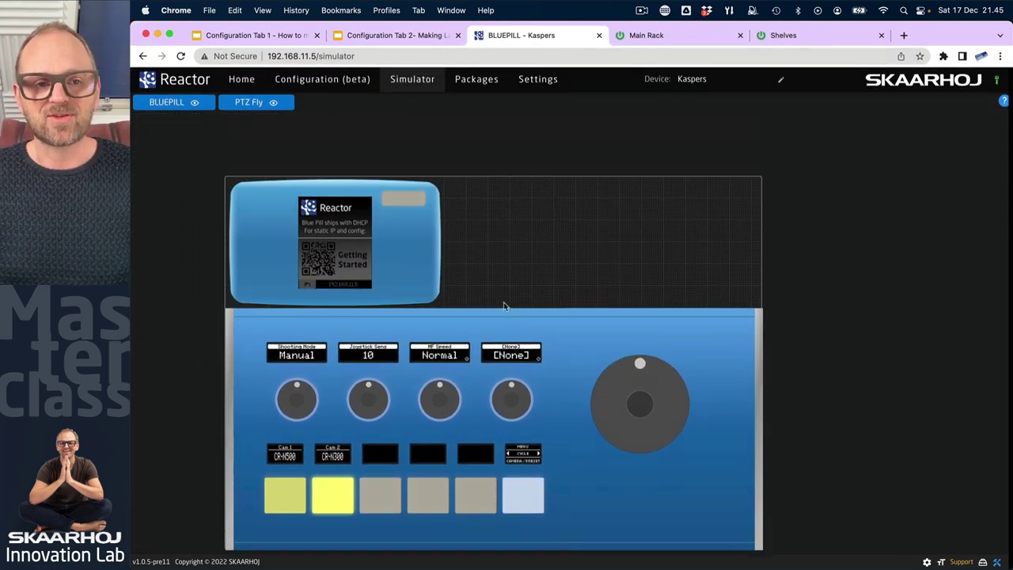
- Open the project configuration, toggle the panel view's simulation mode until it is on, and select Cam 1 on the PTZ Fly
{"action": "left_click", "coordinate": [315, 81]}
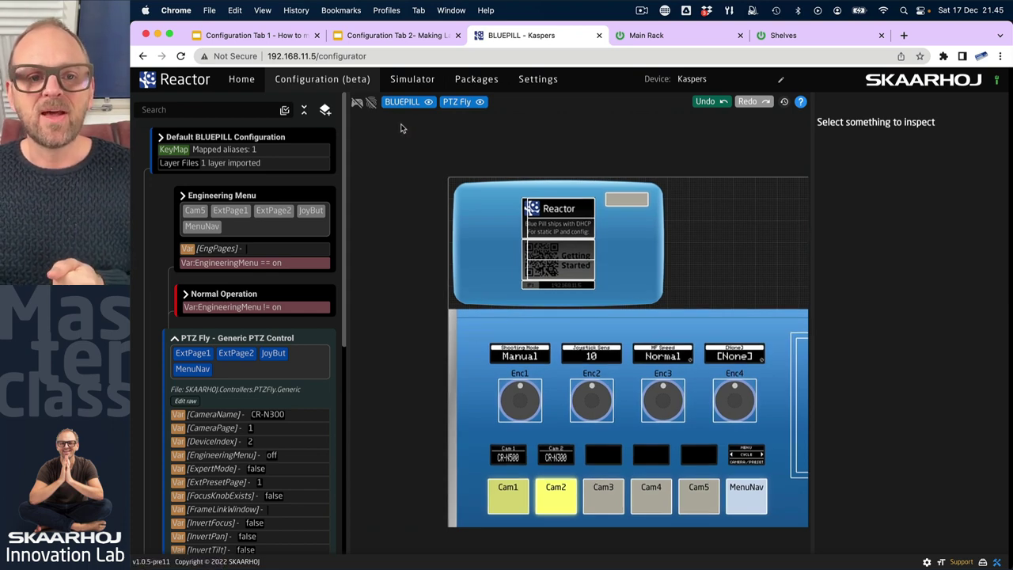
{"action": "left_click", "coordinate": [358, 105]}
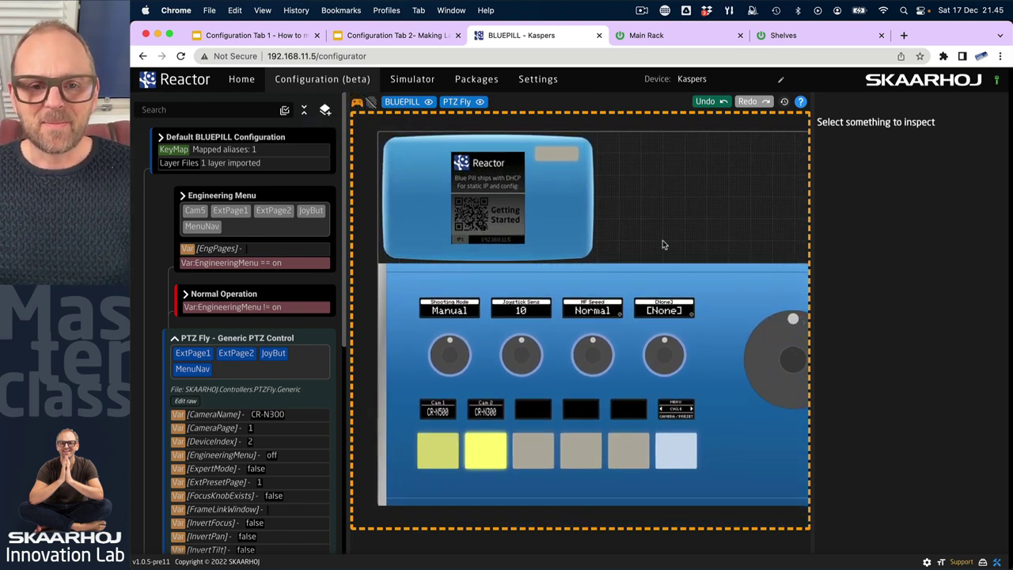
{"action": "left_click", "coordinate": [369, 103]}
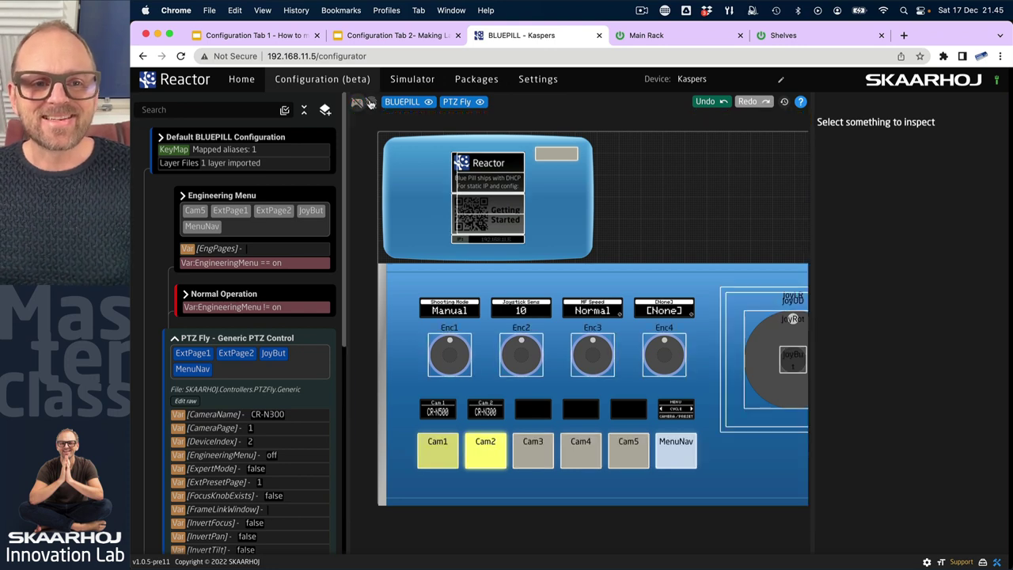
{"action": "left_click", "coordinate": [370, 104]}
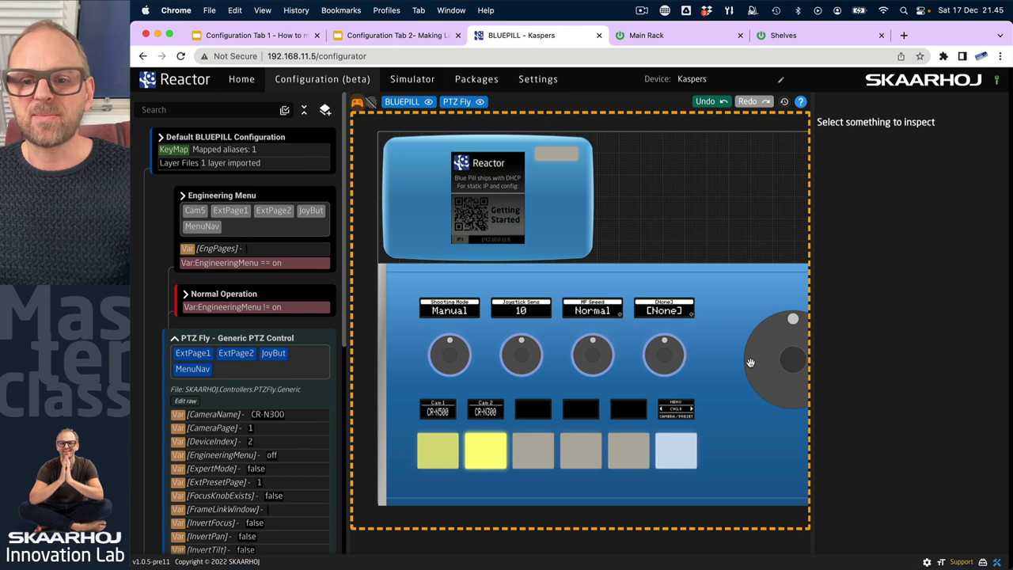
{"action": "left_click", "coordinate": [428, 459]}
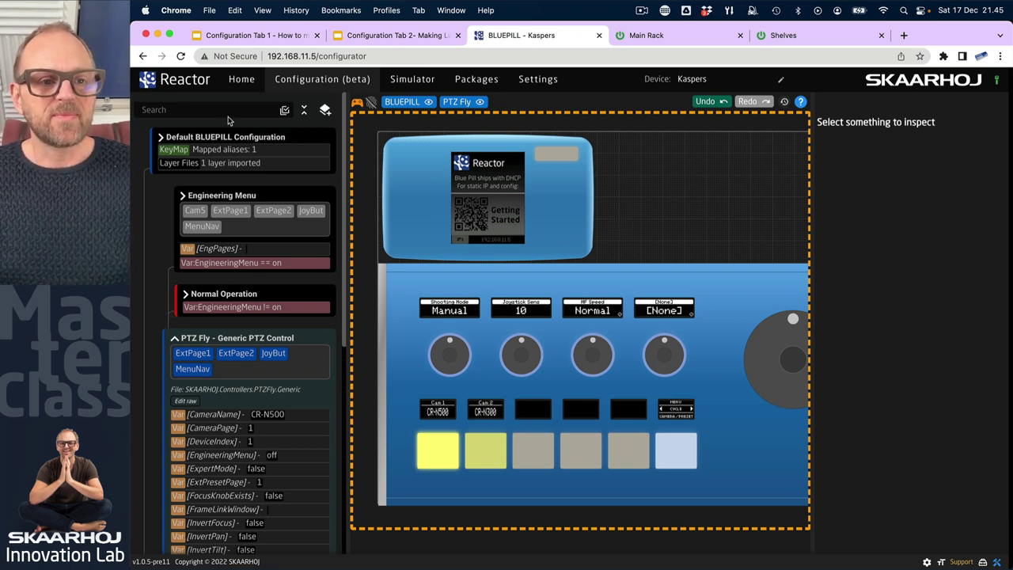
- Create a custom configuration named "Training" for the PTZ Fly panel on the project's home page
{"action": "left_click", "coordinate": [246, 81]}
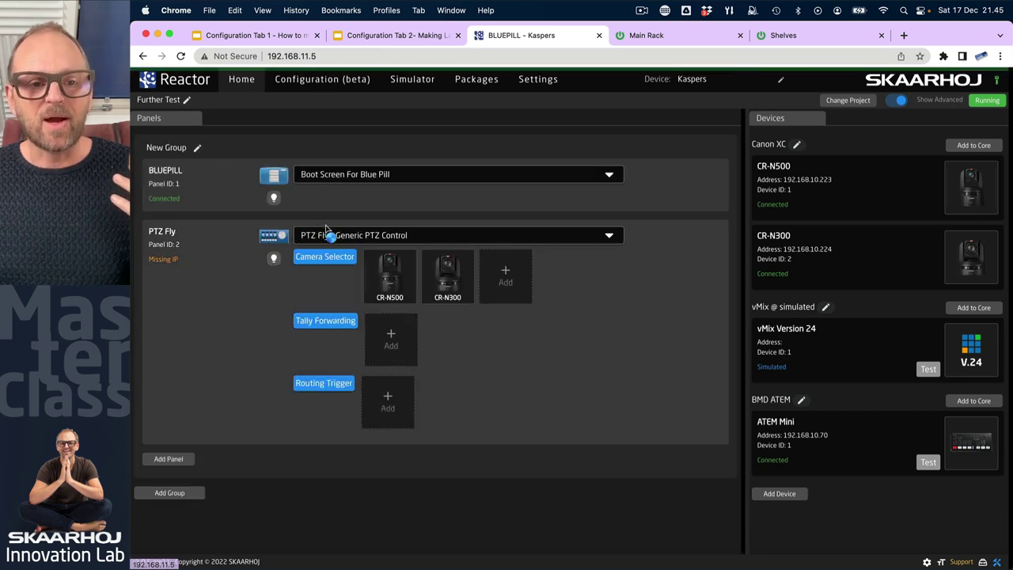
{"action": "left_click", "coordinate": [342, 235]}
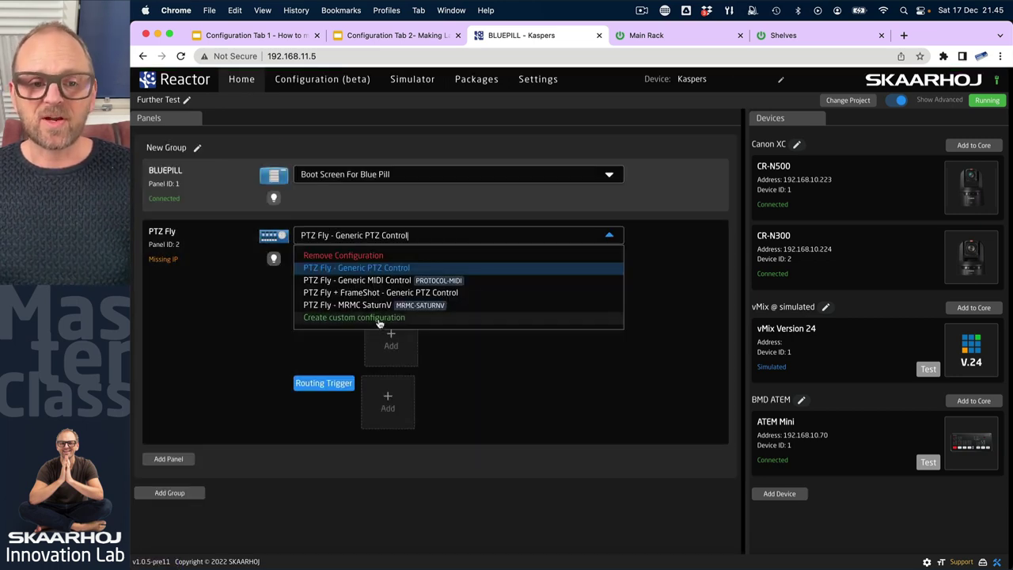
{"action": "left_click", "coordinate": [379, 318]}
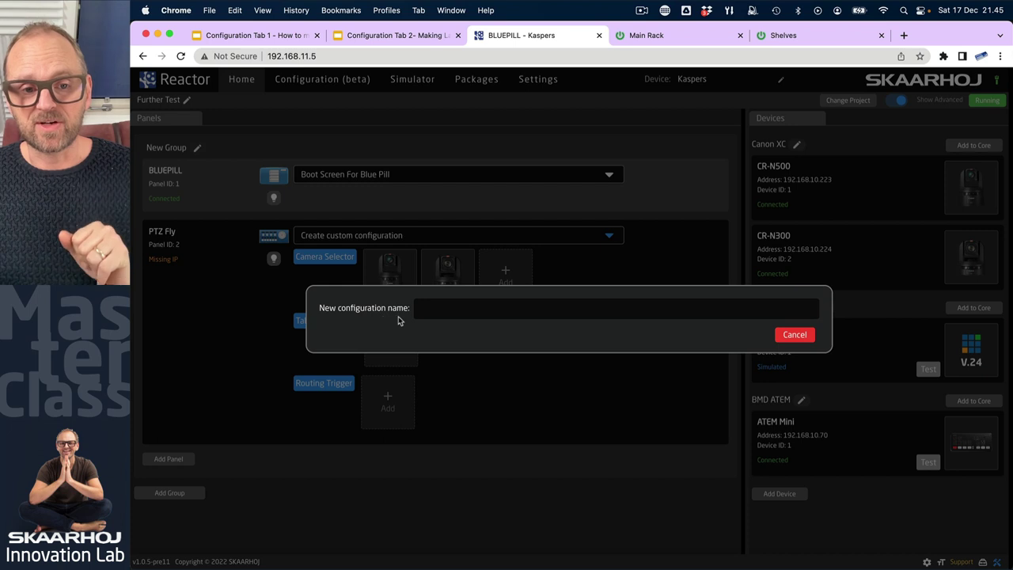
{"action": "type", "text": "Training"}
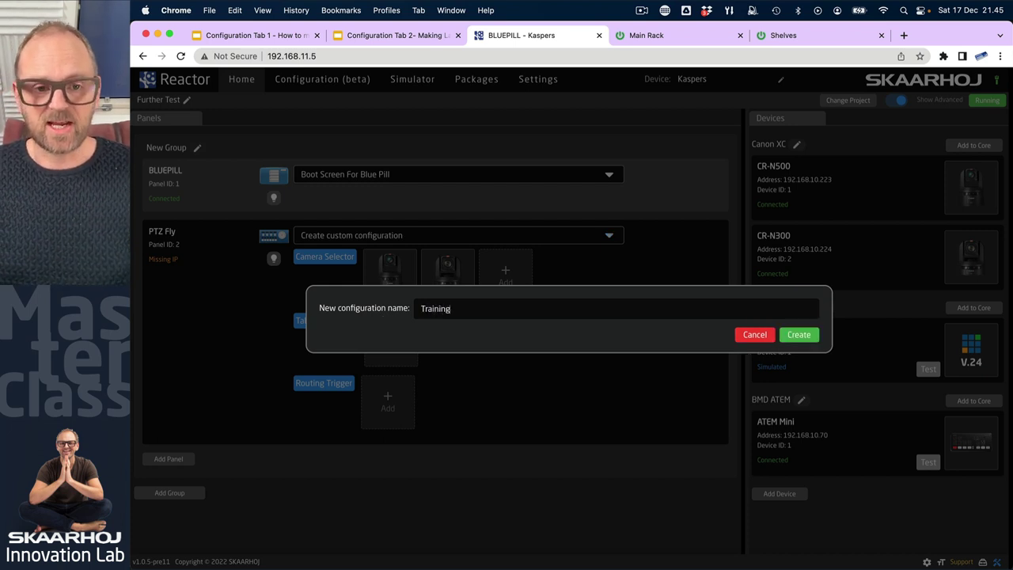
{"action": "left_click", "coordinate": [798, 335]}
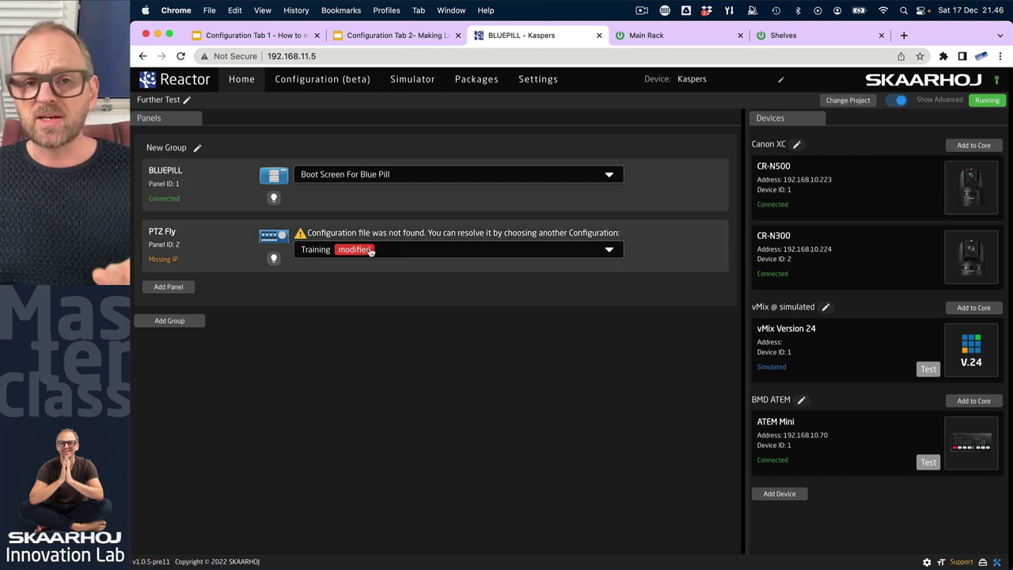
- Open the Training layer for inspection in the configuration tree and turn off simulation mode in the panel view
{"action": "left_click", "coordinate": [324, 82]}
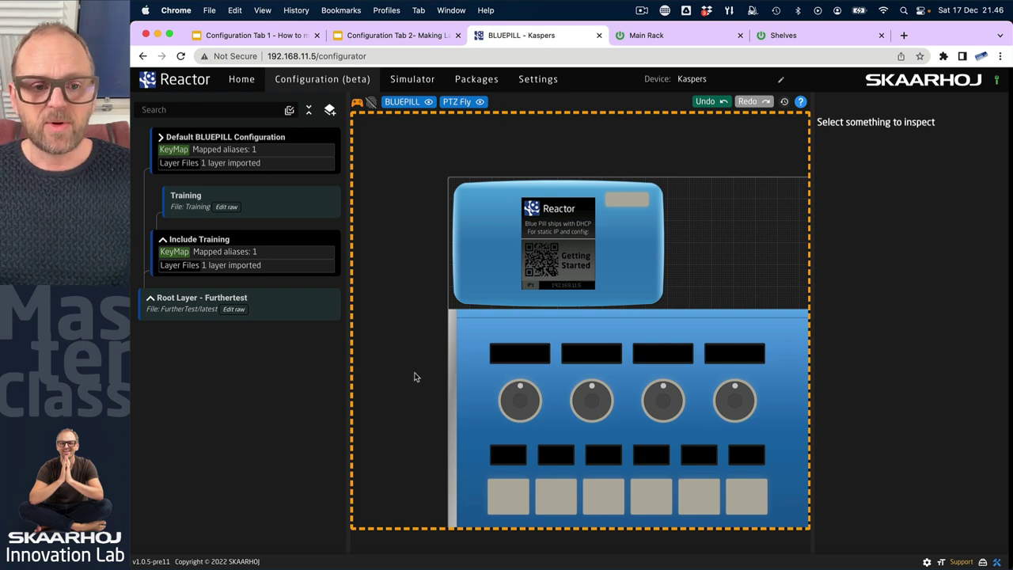
{"action": "left_click_drag", "start_coordinate": [414, 375], "coordinate": [357, 303]}
{"action": "right_click", "coordinate": [261, 199]}
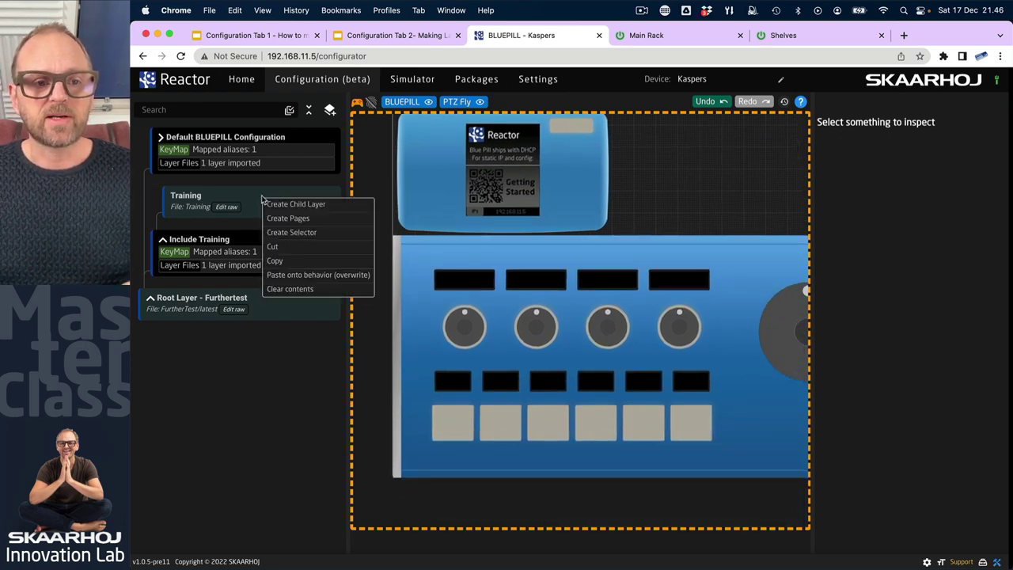
{"action": "left_click", "coordinate": [250, 195]}
{"action": "left_click", "coordinate": [254, 197]}
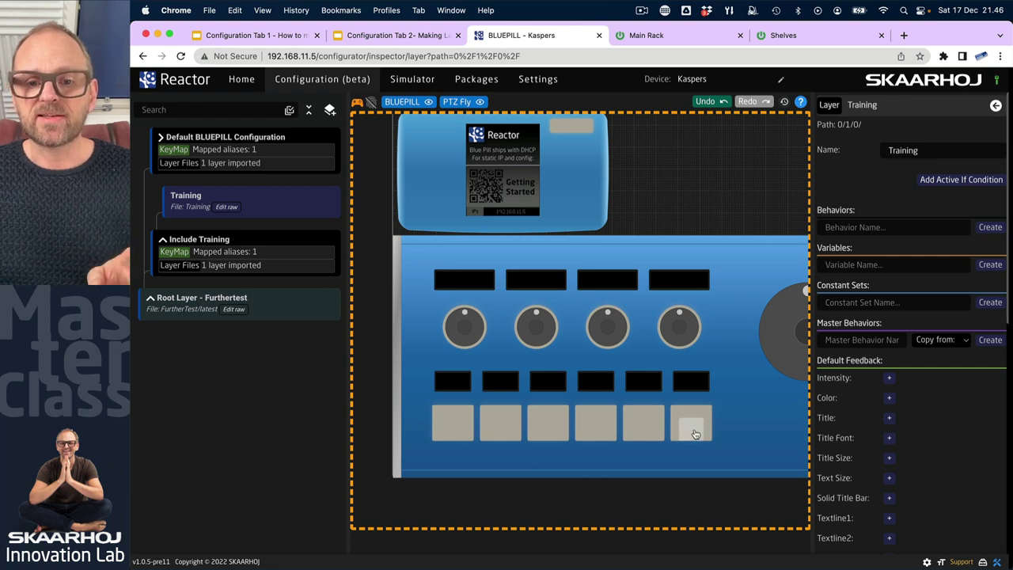
{"action": "left_click", "coordinate": [357, 104]}
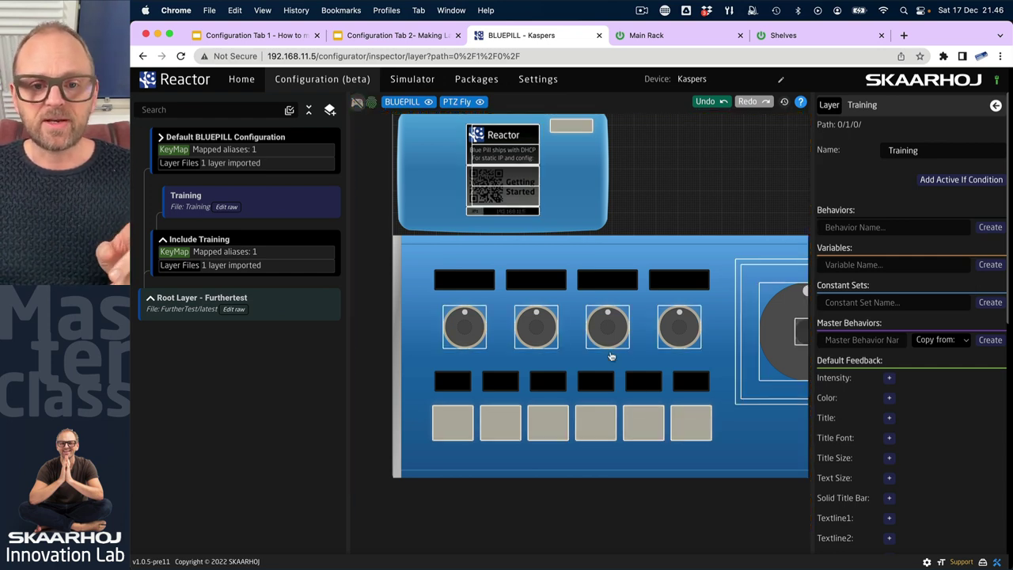
- Create a behavior in the Training layer for the sixth button of the PTZ Fly's lower button row
{"action": "left_click", "coordinate": [688, 434]}
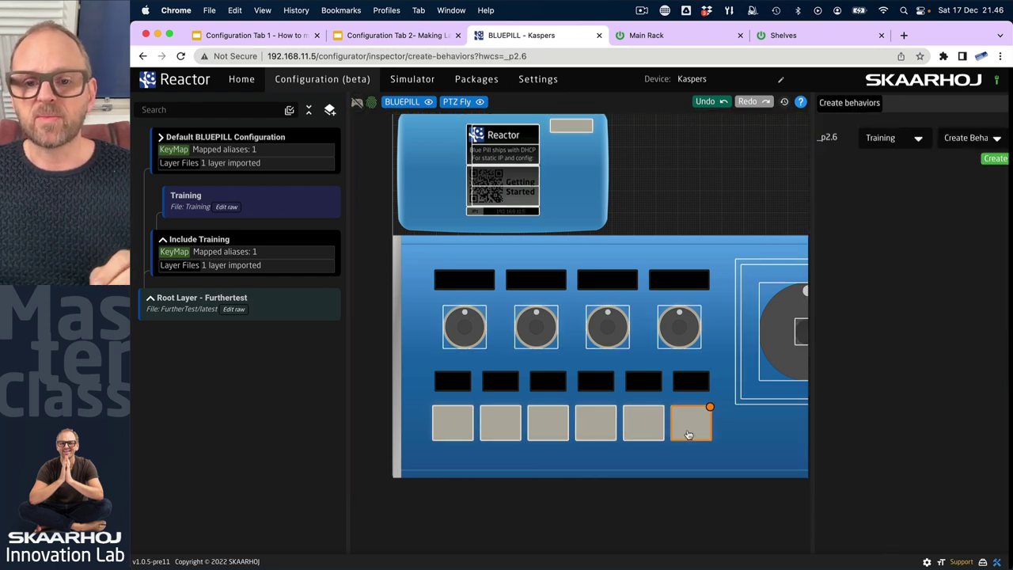
{"action": "left_click", "coordinate": [988, 159]}
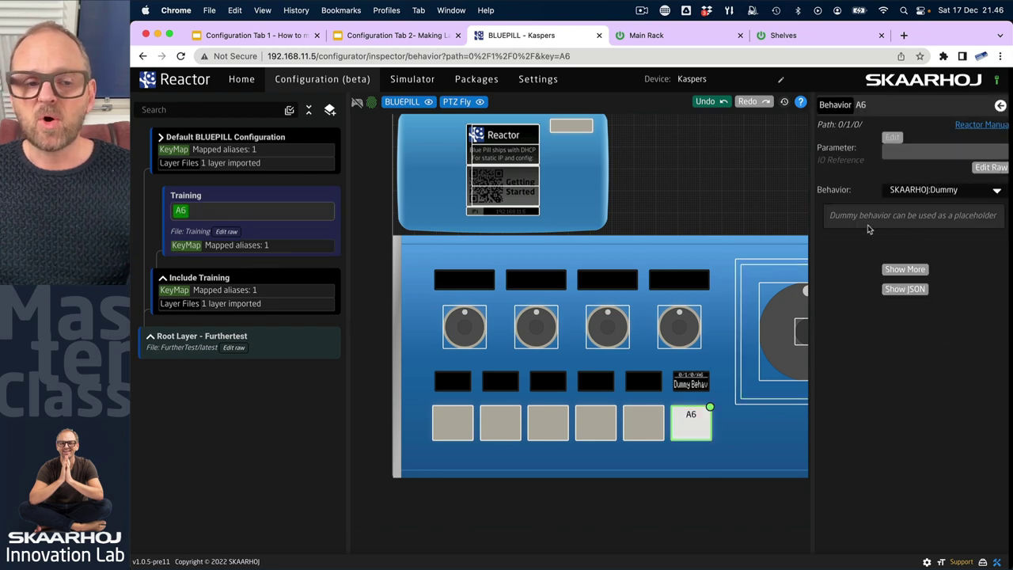
- Select the Training layer in the configuration tree and create a variable named "Menu" in it
{"action": "right_click", "coordinate": [238, 231]}
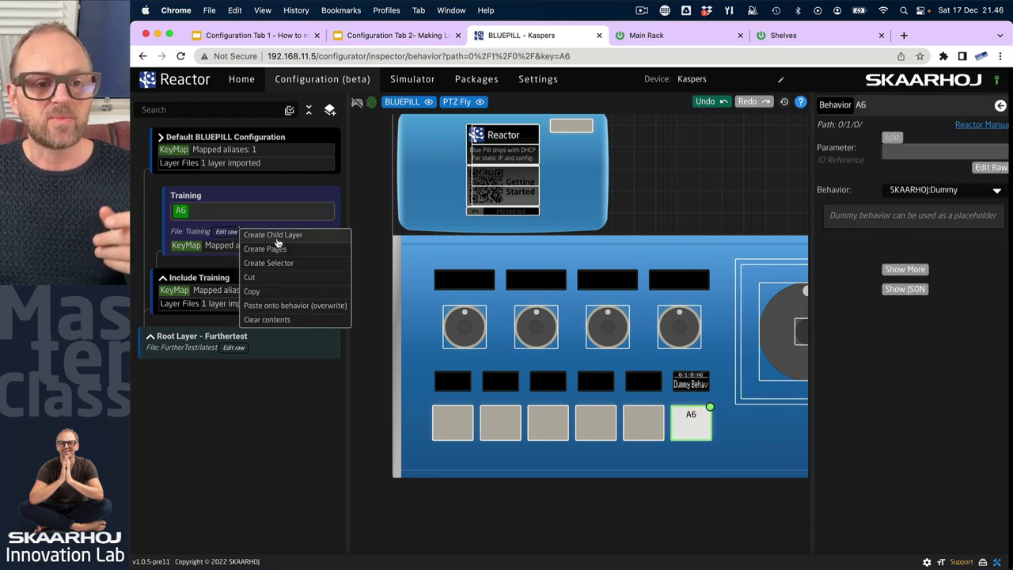
{"action": "left_click", "coordinate": [266, 200]}
{"action": "left_click", "coordinate": [266, 200]}
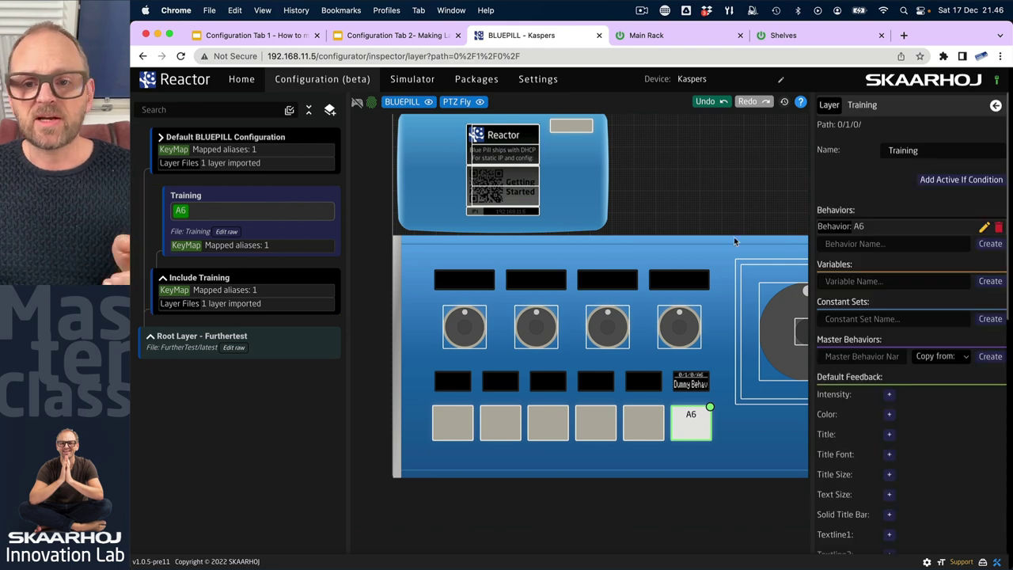
{"action": "left_click", "coordinate": [871, 283]}
{"action": "type", "text": "Menu"}
{"action": "left_click", "coordinate": [991, 281]}
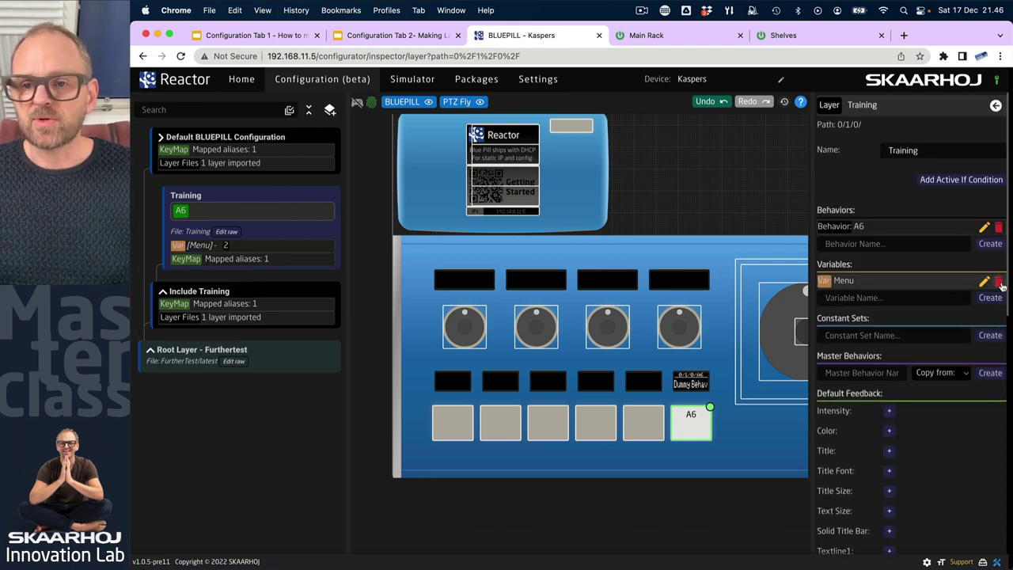
- Change the Menu variable's type to Options and extend it to three option rows
{"action": "left_click", "coordinate": [843, 288]}
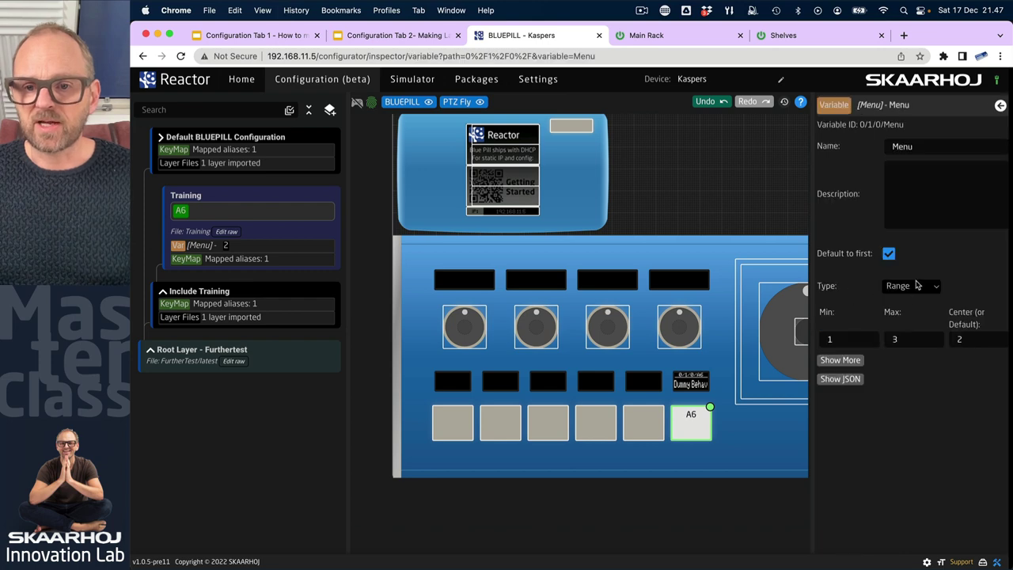
{"action": "left_click", "coordinate": [914, 286]}
{"action": "left_click", "coordinate": [910, 301]}
{"action": "left_click", "coordinate": [851, 336]}
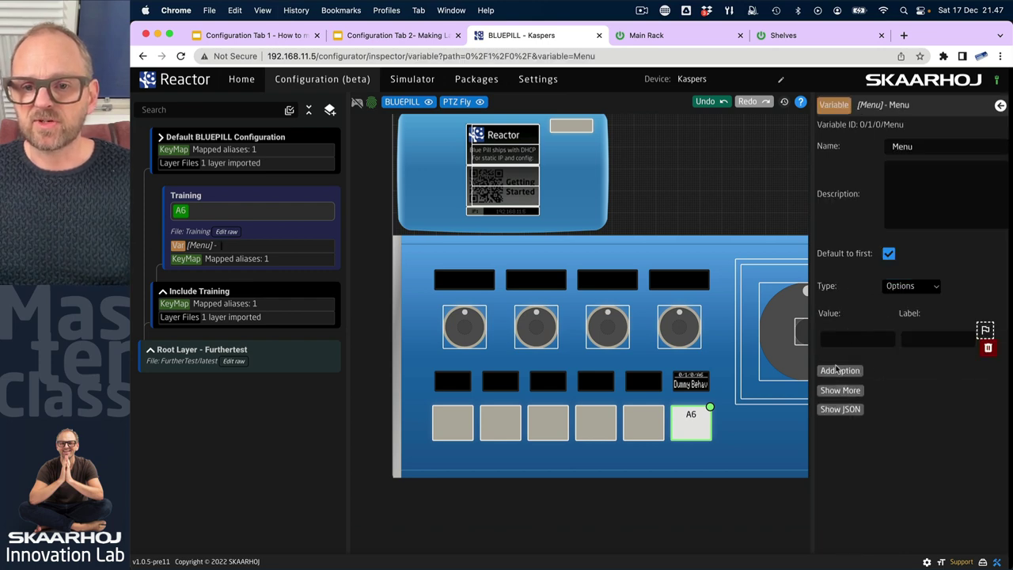
{"action": "left_click", "coordinate": [839, 369]}
{"action": "left_click", "coordinate": [837, 406]}
- Enter vmix, presets and camsel as the values of the Menu variable's three options
{"action": "left_click", "coordinate": [847, 337]}
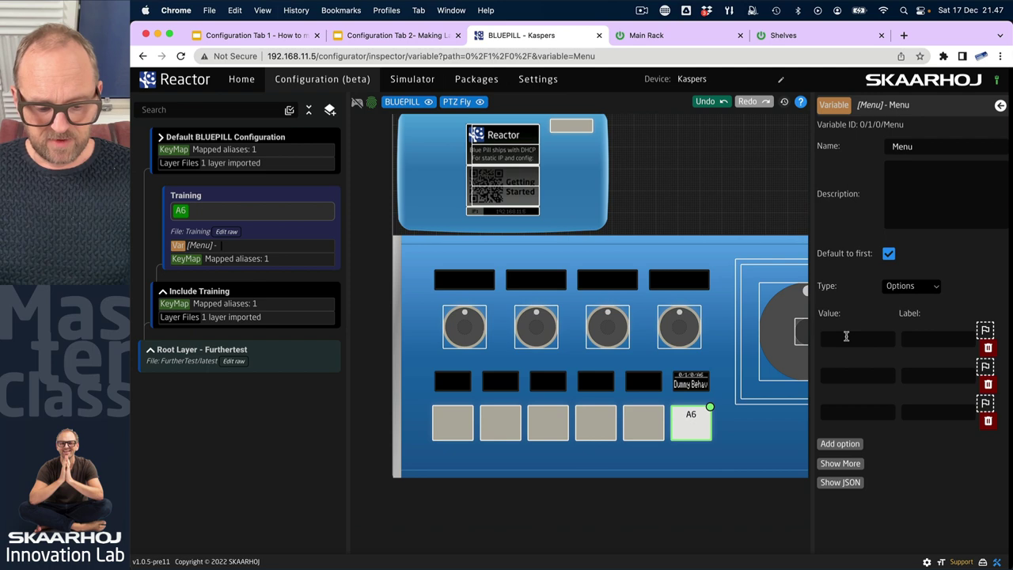
{"action": "left_click", "coordinate": [847, 377]}
{"action": "type", "text": "presets"}
{"action": "left_click", "coordinate": [854, 408]}
{"action": "type", "text": "camsel"}
- Label the Menu variable's three options "vMix", "Presets" and "Camera Select"
{"action": "left_click", "coordinate": [947, 340]}
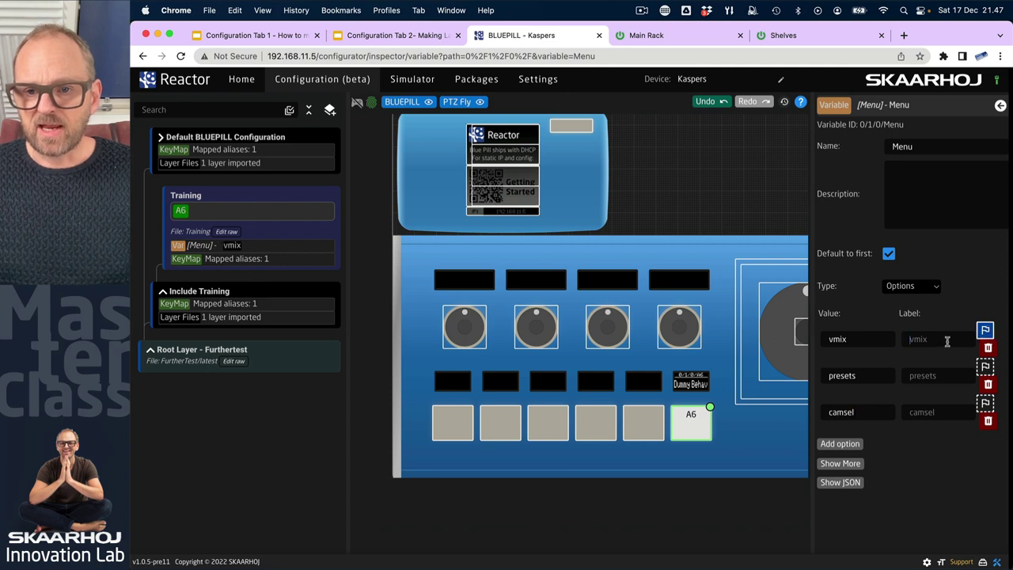
{"action": "type", "text": "vMix"}
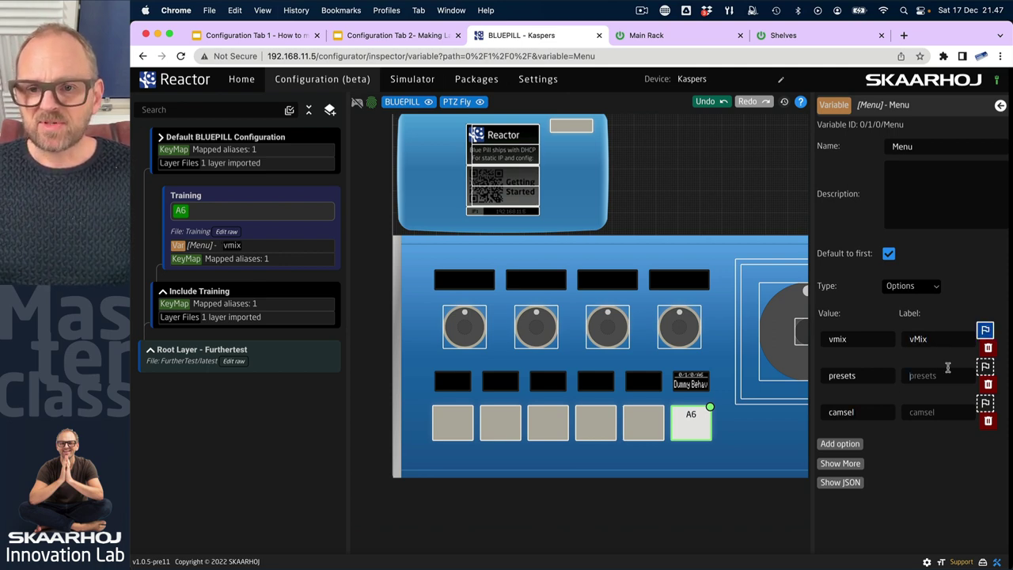
{"action": "type", "text": "Presetsw"}
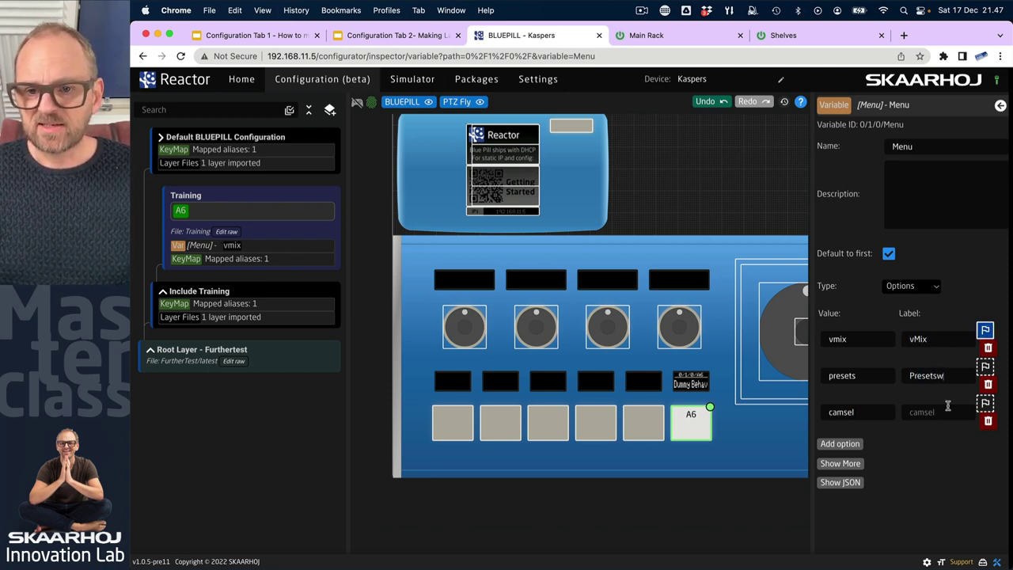
{"action": "key", "text": "BackSpace"}
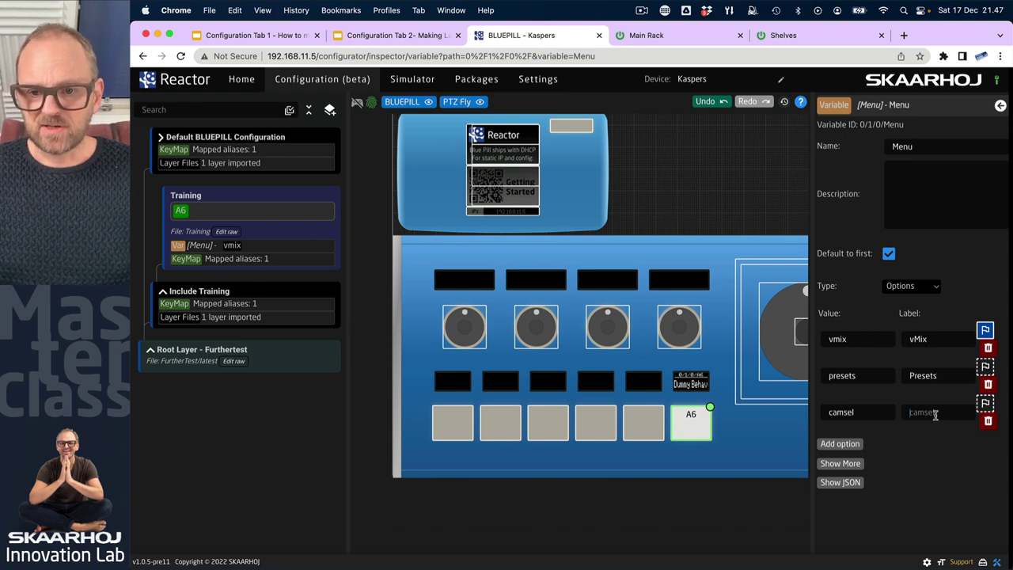
{"action": "type", "text": "Camera Selec"}
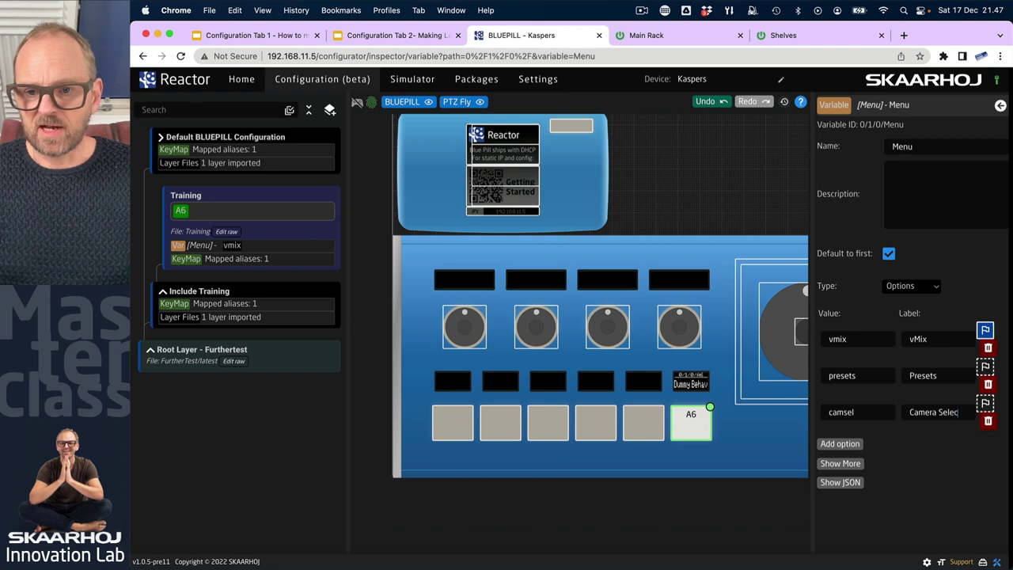
{"action": "type", "text": "t"}
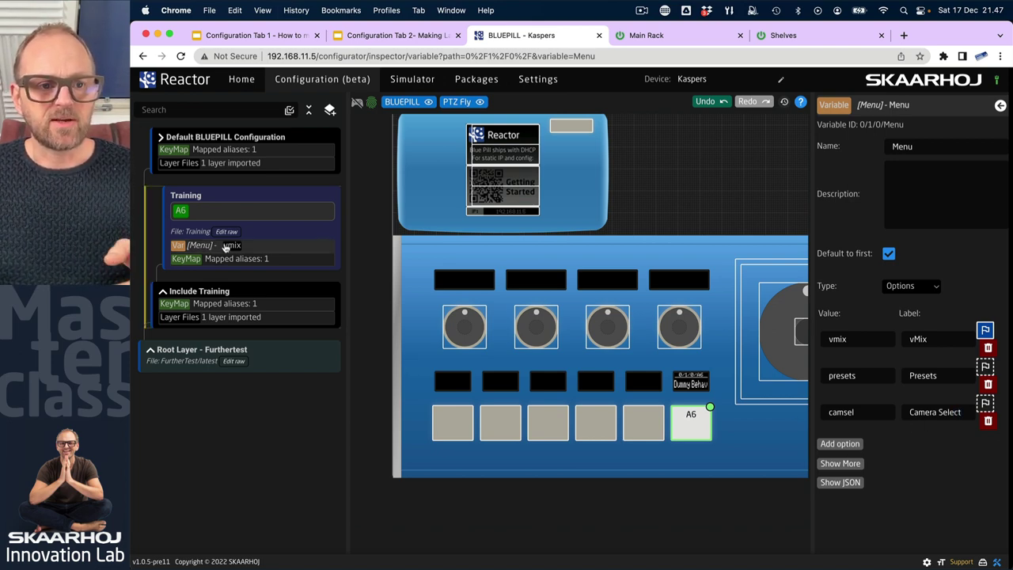
- Switch the Menu variable's active option to presets, camsel, presets and back to vmix to check it
{"action": "left_click", "coordinate": [986, 367]}
{"action": "left_click", "coordinate": [986, 405]}
{"action": "left_click", "coordinate": [985, 367]}
{"action": "left_click", "coordinate": [985, 330]}
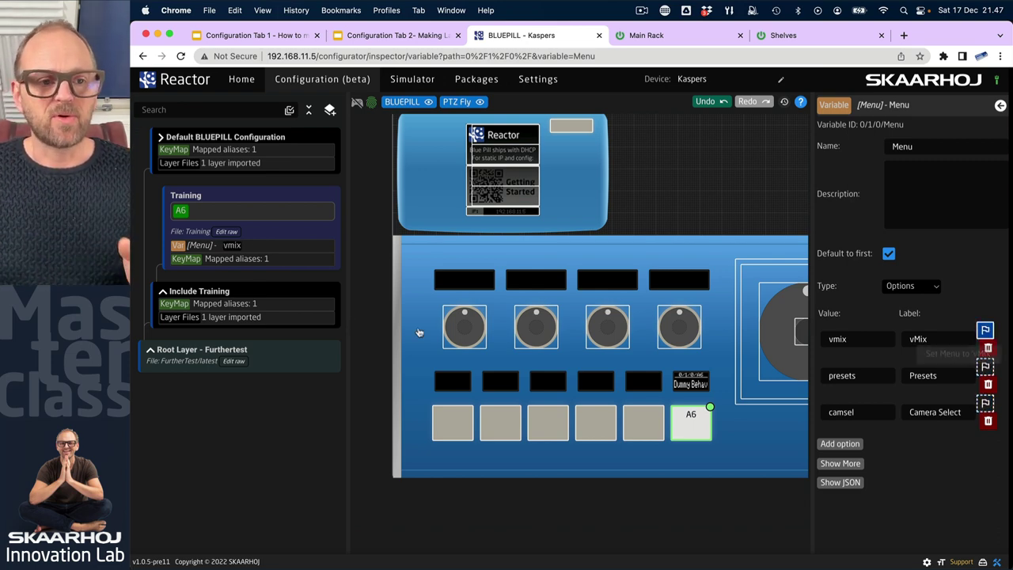
- Assign the variable Menu as the parameter of behavior A6 on the PTZ Fly
{"action": "left_click", "coordinate": [697, 433]}
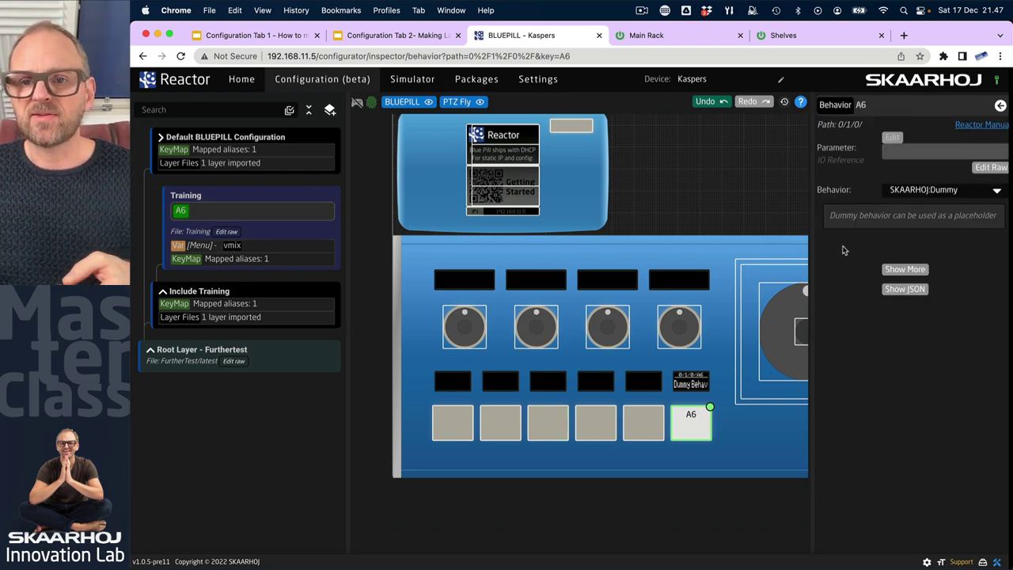
{"action": "left_click", "coordinate": [893, 139]}
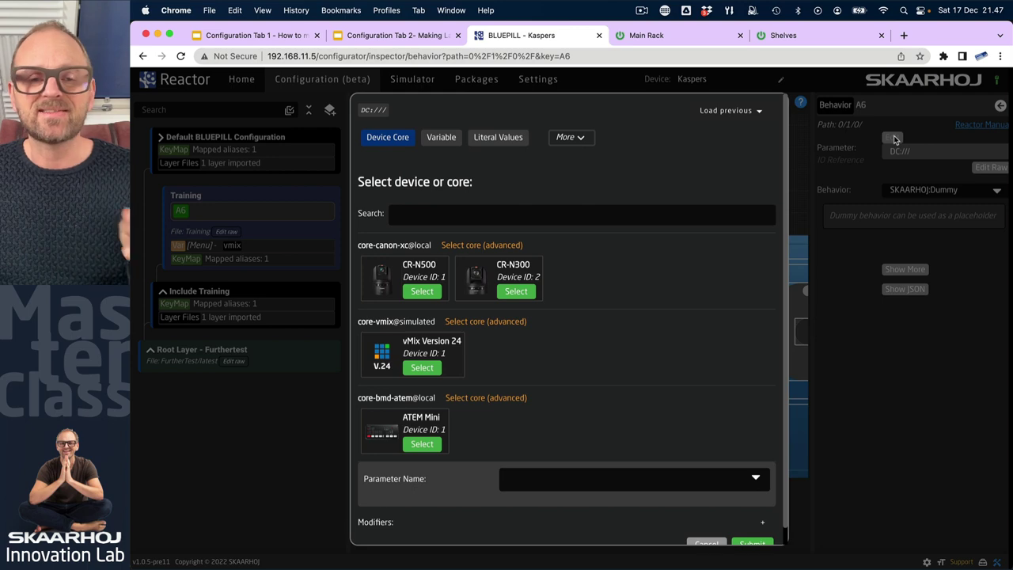
{"action": "left_click", "coordinate": [442, 139]}
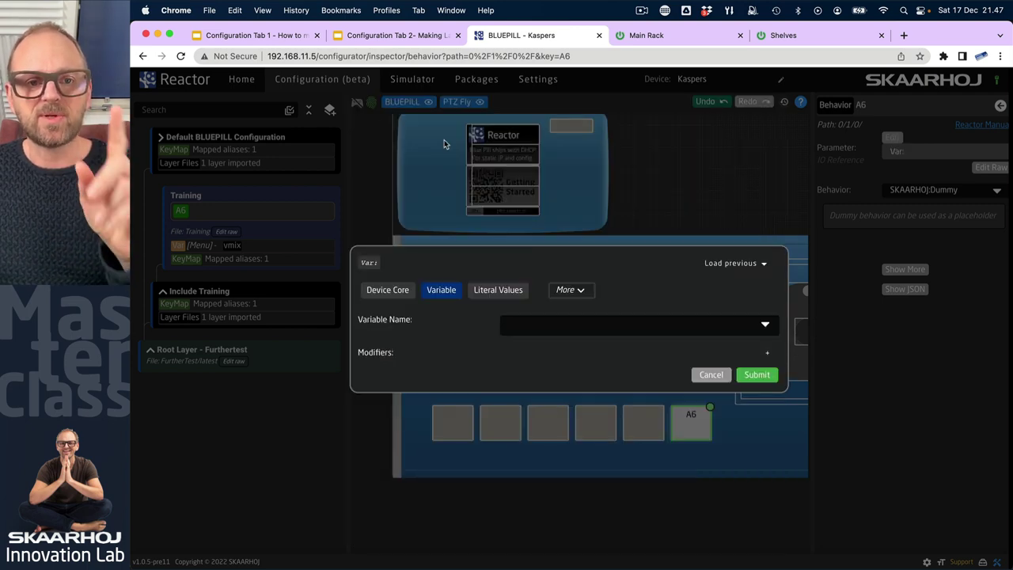
{"action": "left_click", "coordinate": [552, 322]}
{"action": "left_click", "coordinate": [551, 345]}
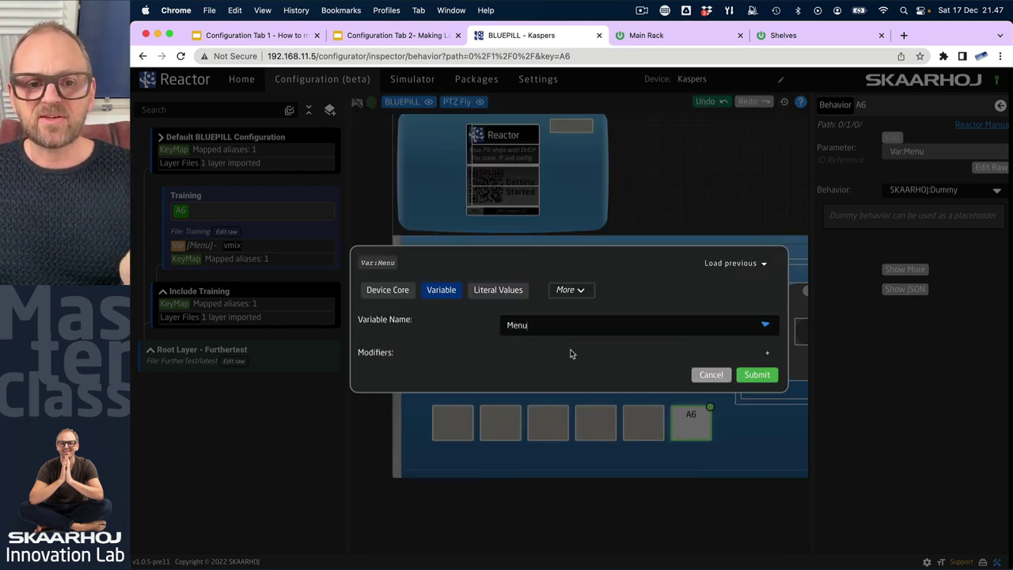
{"action": "left_click", "coordinate": [757, 376]}
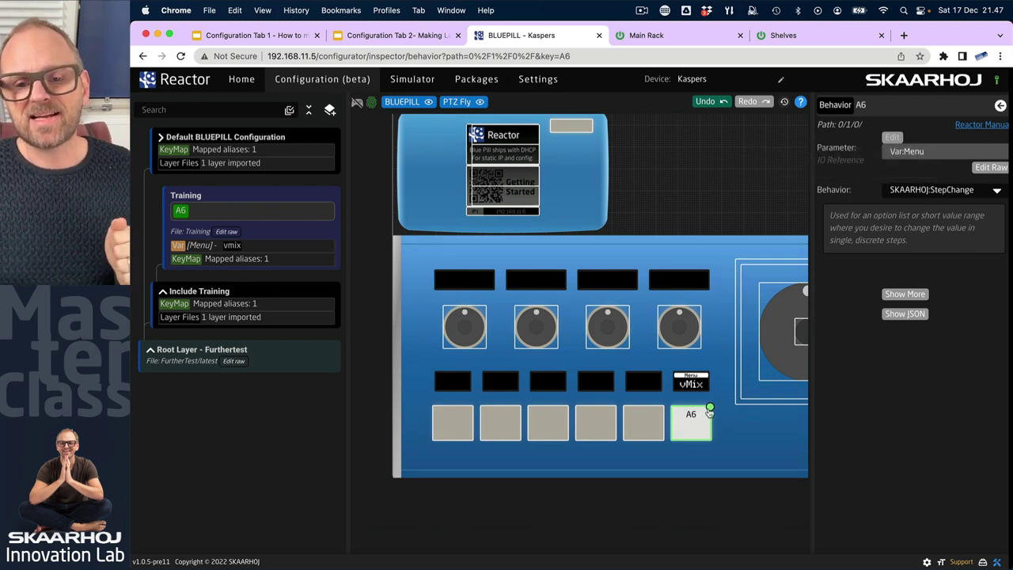
- Turn on simulation mode and test the A6 button by cycling repeatedly through the Menu options, ending on vMix
{"action": "left_click", "coordinate": [357, 102]}
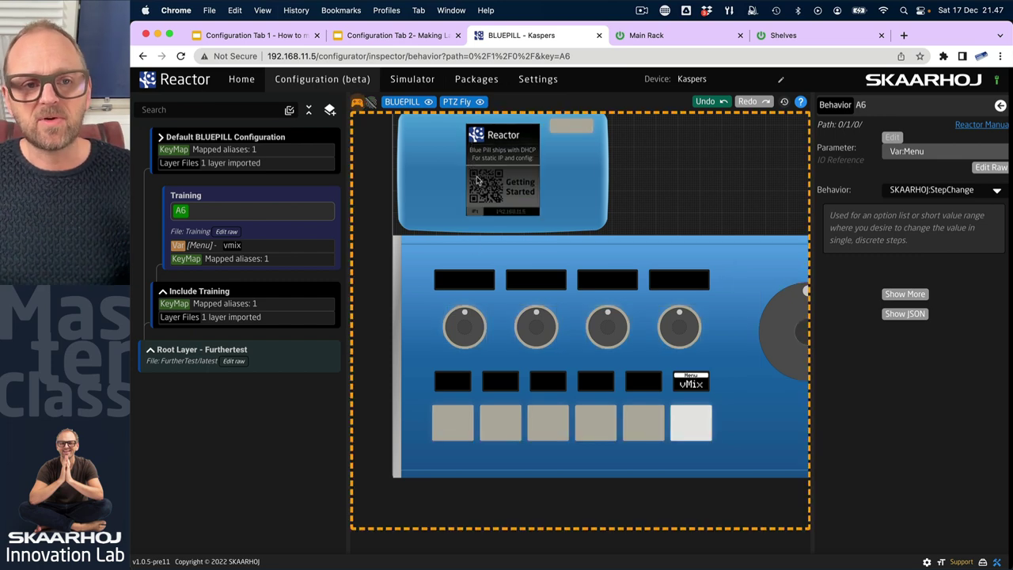
{"action": "left_click", "coordinate": [694, 434]}
{"action": "left_click", "coordinate": [695, 434]}
{"action": "left_click", "coordinate": [694, 434]}
{"action": "left_click", "coordinate": [694, 433]}
{"action": "left_click", "coordinate": [694, 434]}
{"action": "left_click", "coordinate": [694, 431]}
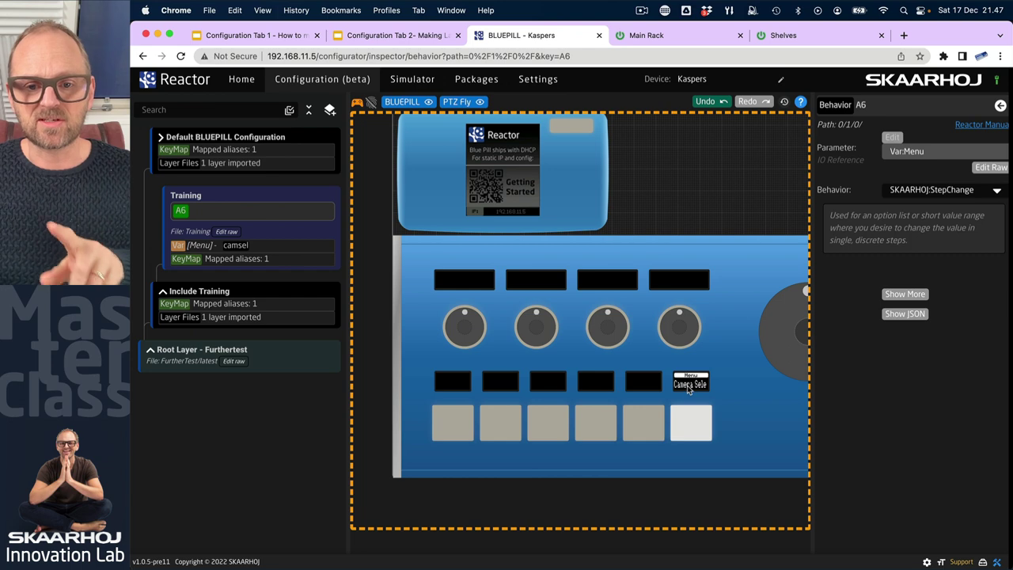
{"action": "left_click", "coordinate": [700, 435]}
{"action": "left_click", "coordinate": [698, 435]}
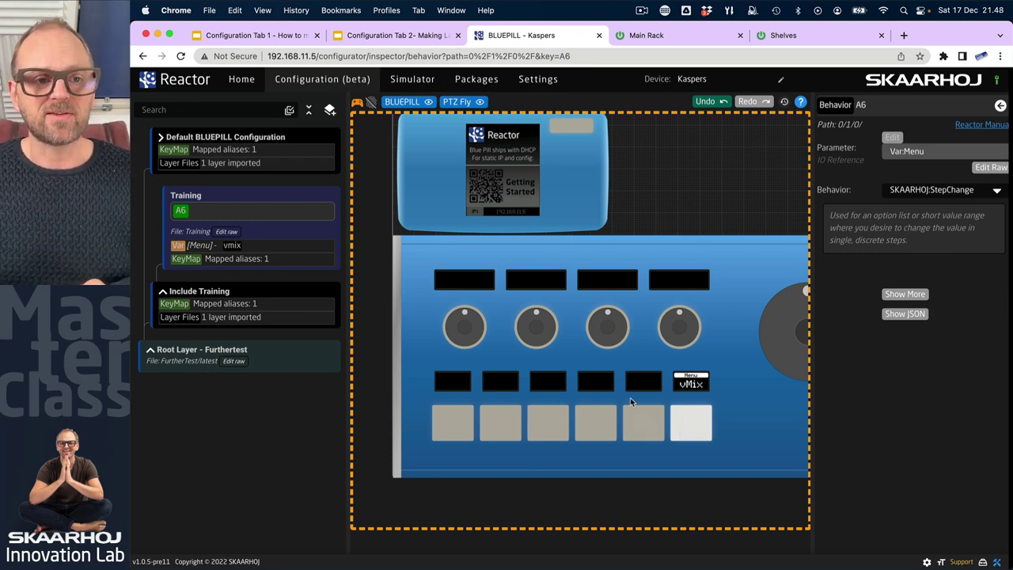
- Create a child layer named "vMix" under the Training layer
{"action": "right_click", "coordinate": [279, 197]}
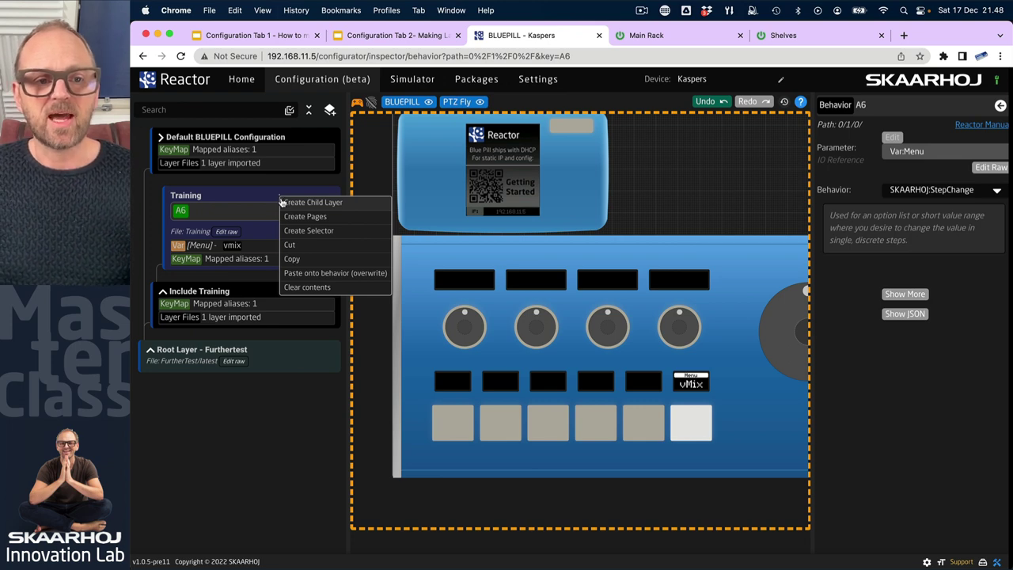
{"action": "left_click", "coordinate": [251, 196]}
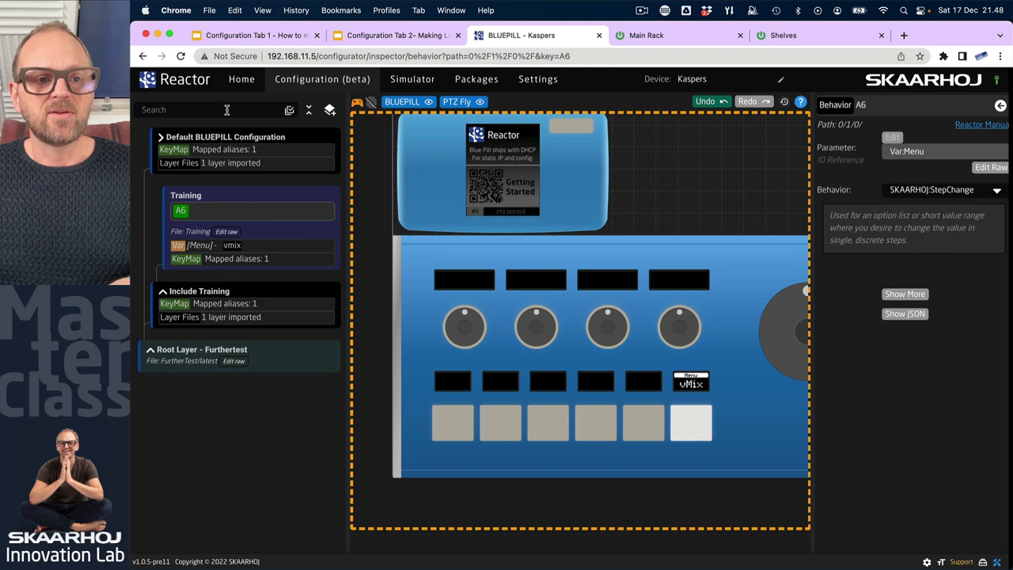
{"action": "left_click", "coordinate": [330, 110]}
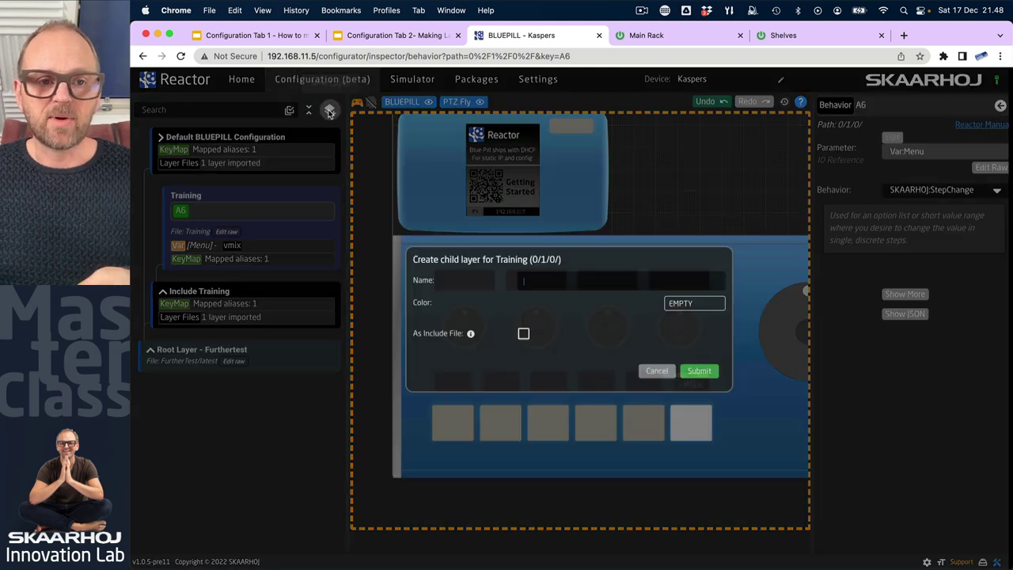
{"action": "type", "text": "v"}
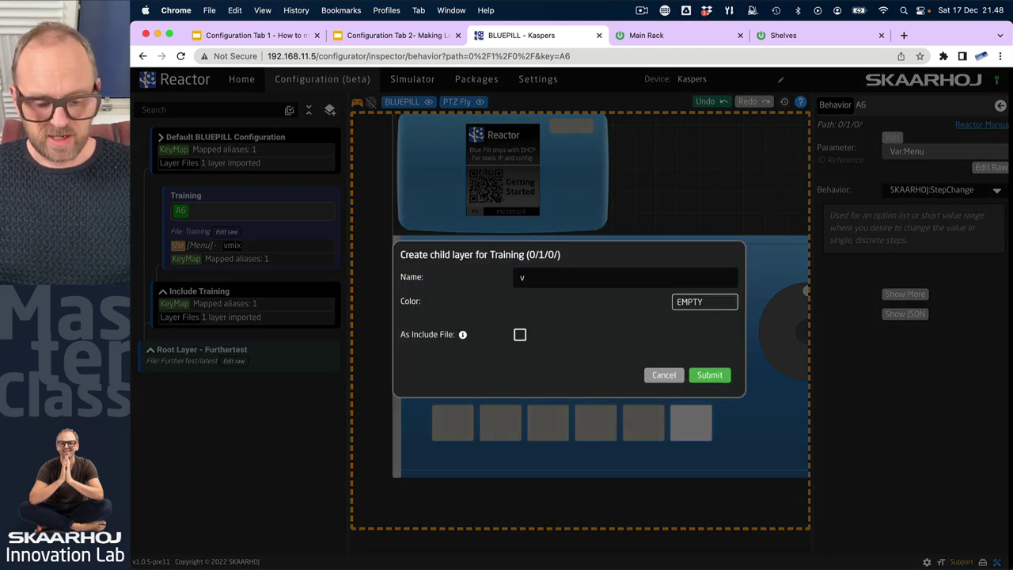
{"action": "type", "text": "Mix"}
{"action": "left_click", "coordinate": [716, 375]}
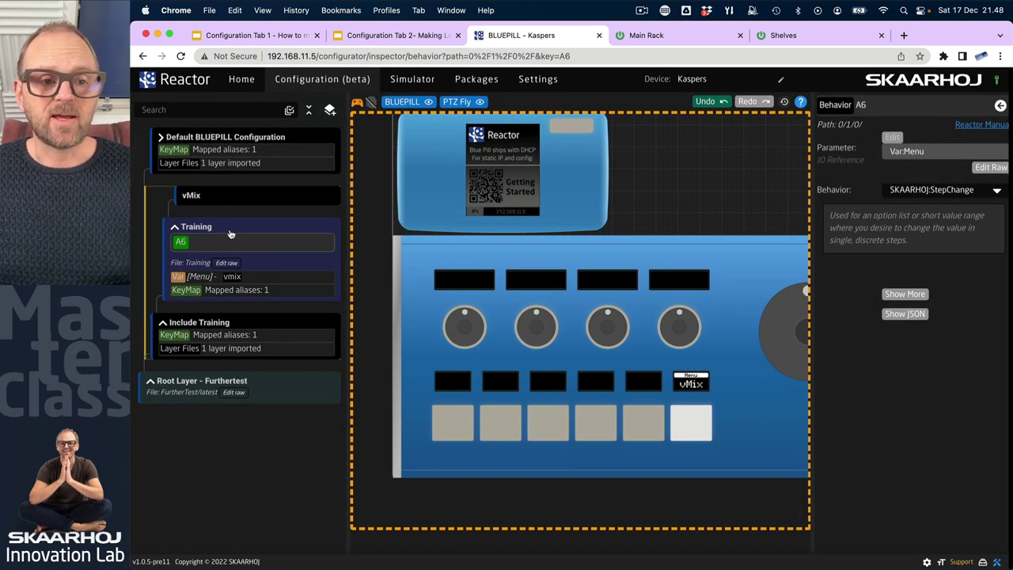
- Create two more child layers under the Training layer, named "Presets" and "Camera Selector"
{"action": "left_click", "coordinate": [330, 109]}
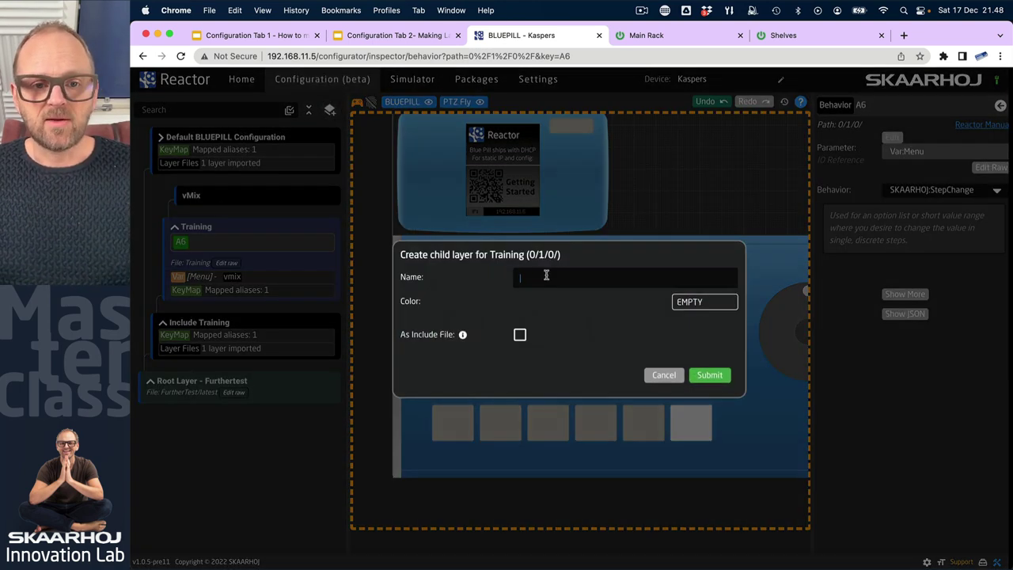
{"action": "type", "text": "Presets"}
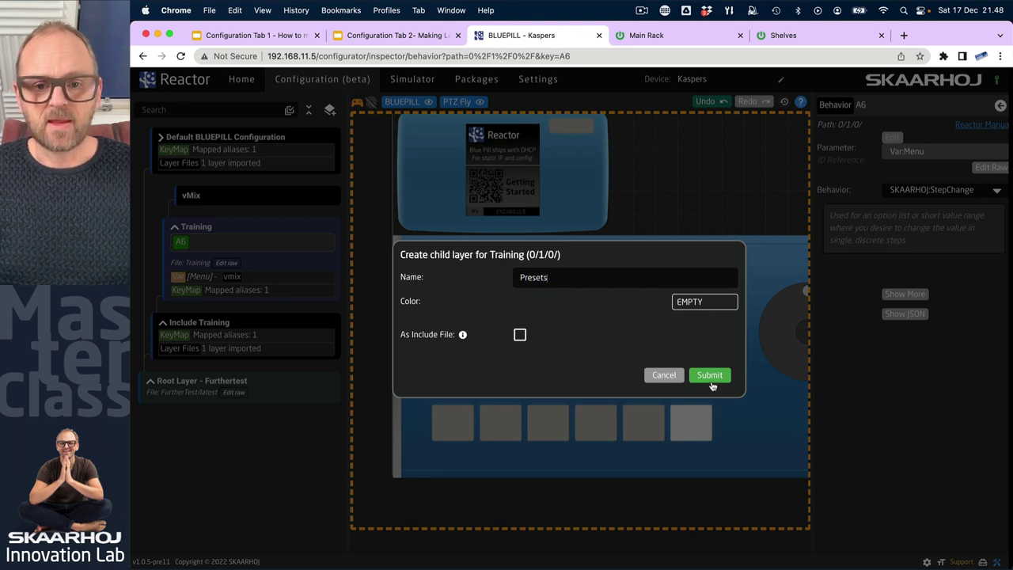
{"action": "left_click", "coordinate": [710, 377]}
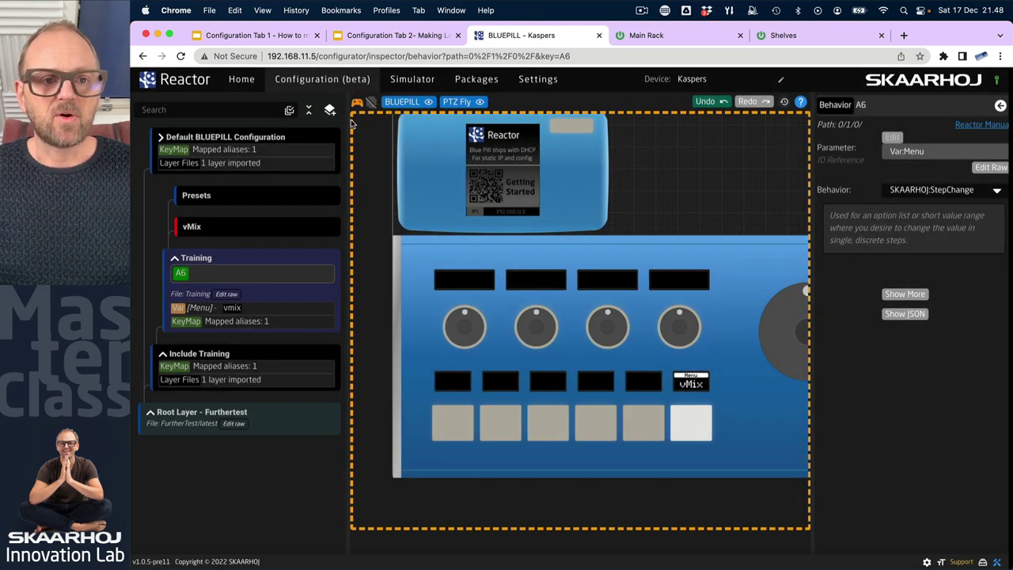
{"action": "left_click", "coordinate": [330, 109]}
{"action": "type", "text": "Camera Se"}
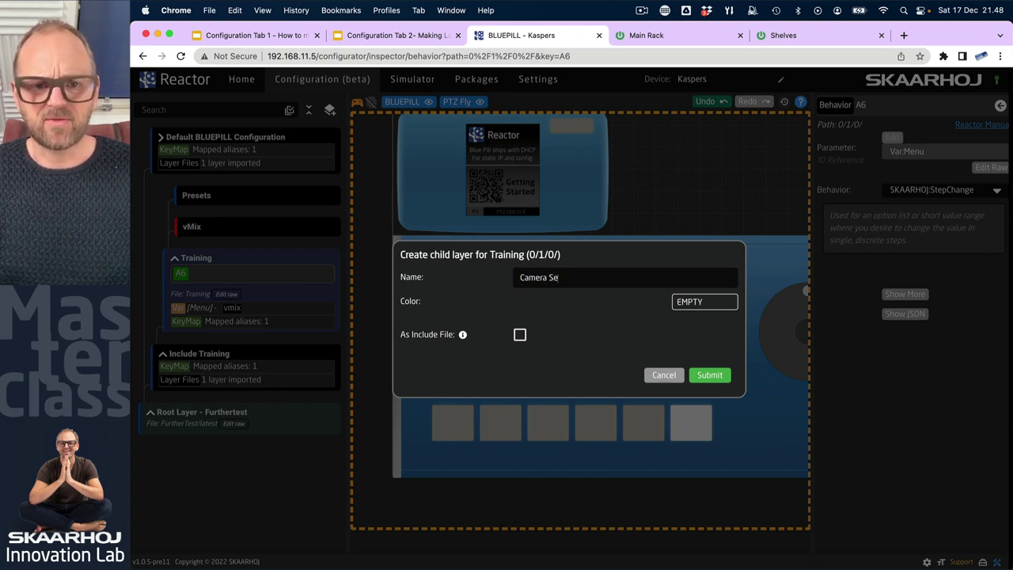
{"action": "type", "text": "r"}
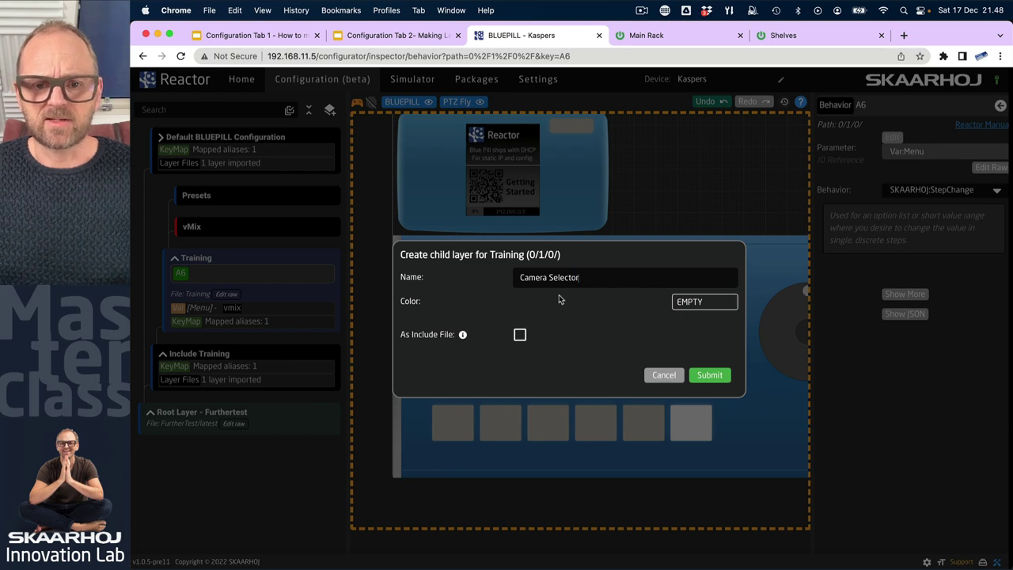
{"action": "left_click", "coordinate": [710, 375]}
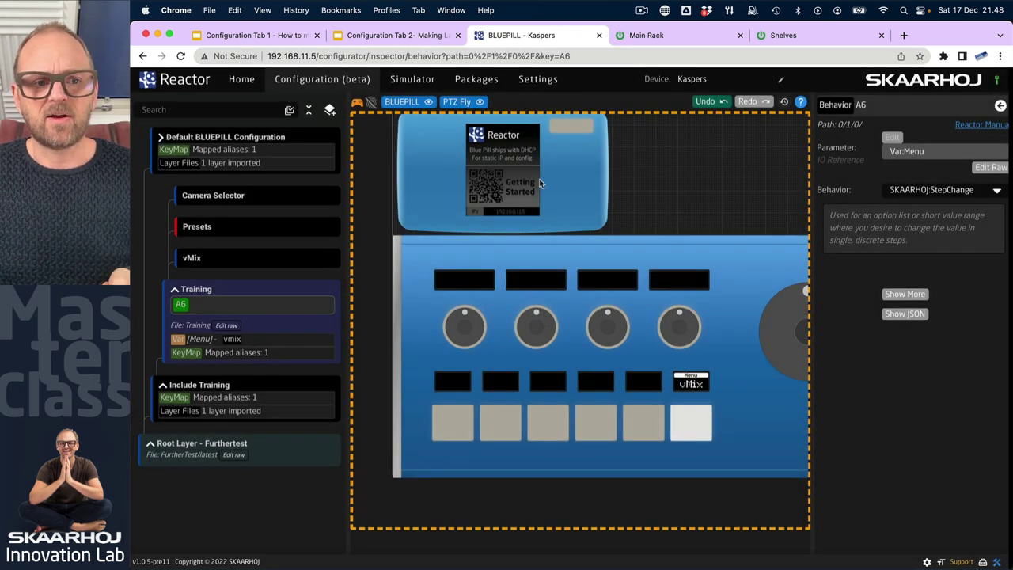
{"action": "left_click", "coordinate": [274, 231]}
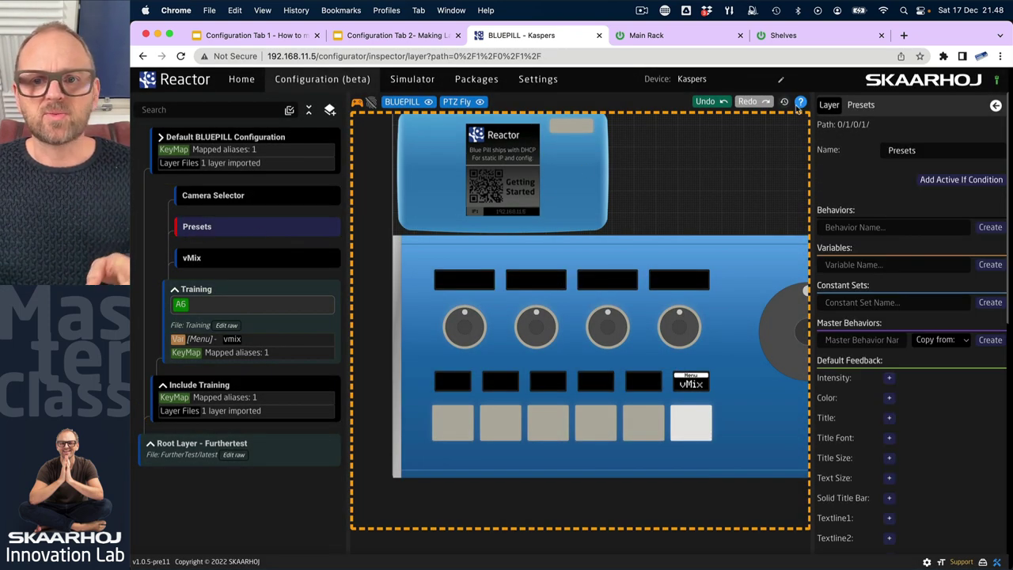
{"action": "left_click", "coordinate": [210, 201]}
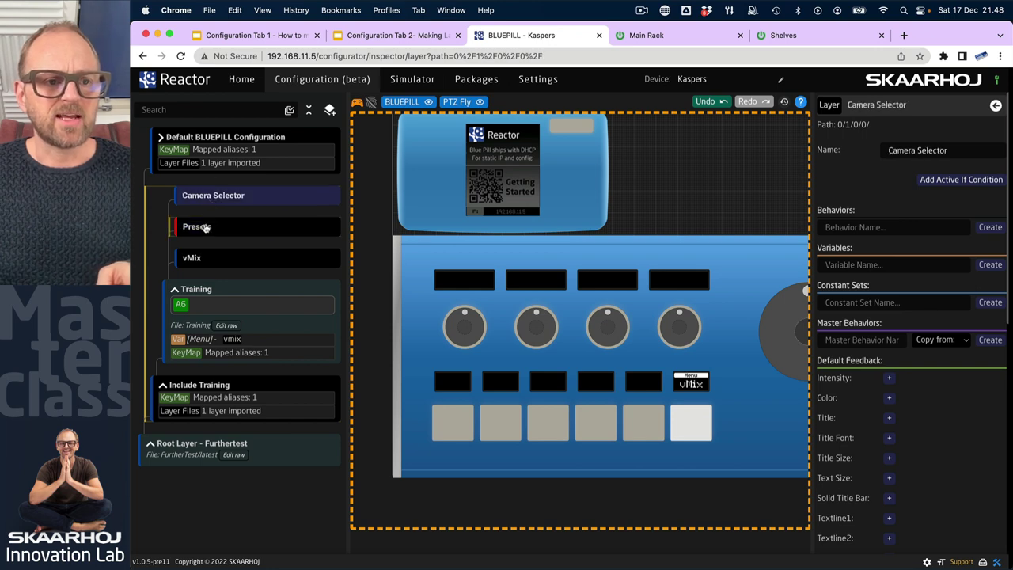
{"action": "left_click", "coordinate": [204, 228]}
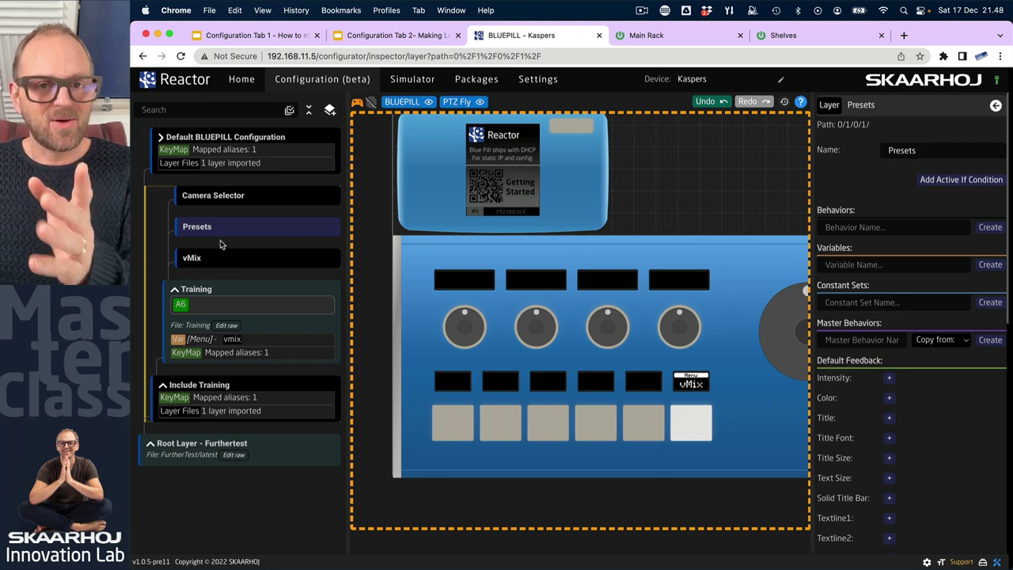
{"action": "left_click", "coordinate": [294, 201]}
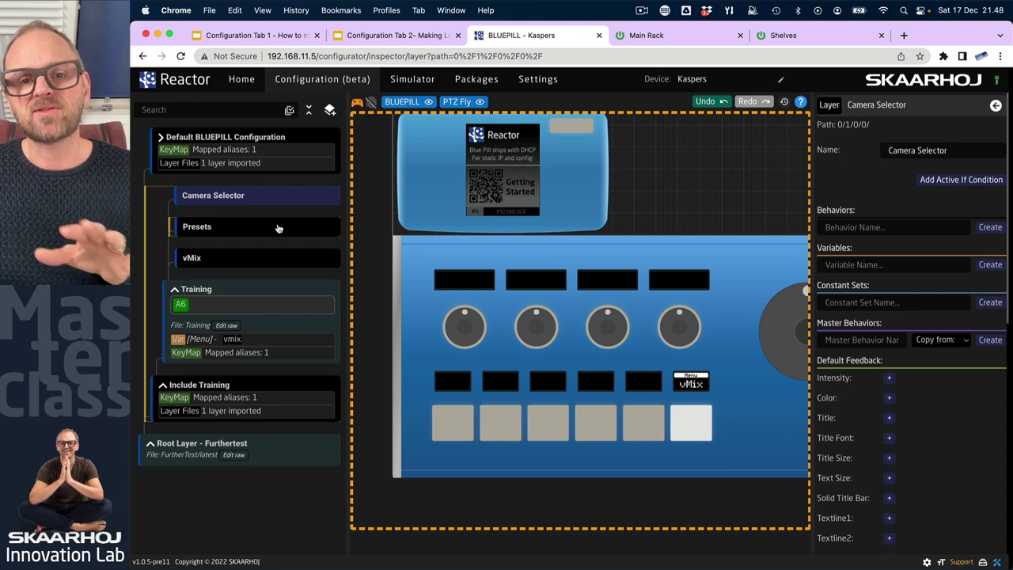
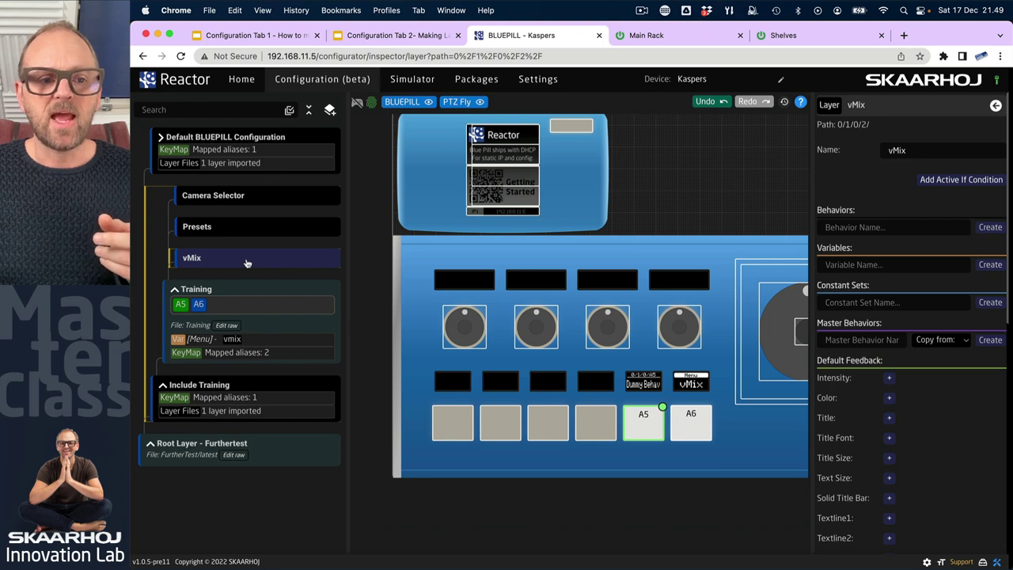
- Create a behavior for panel button A5 on the vMix layer
{"action": "right_click", "coordinate": [247, 263]}
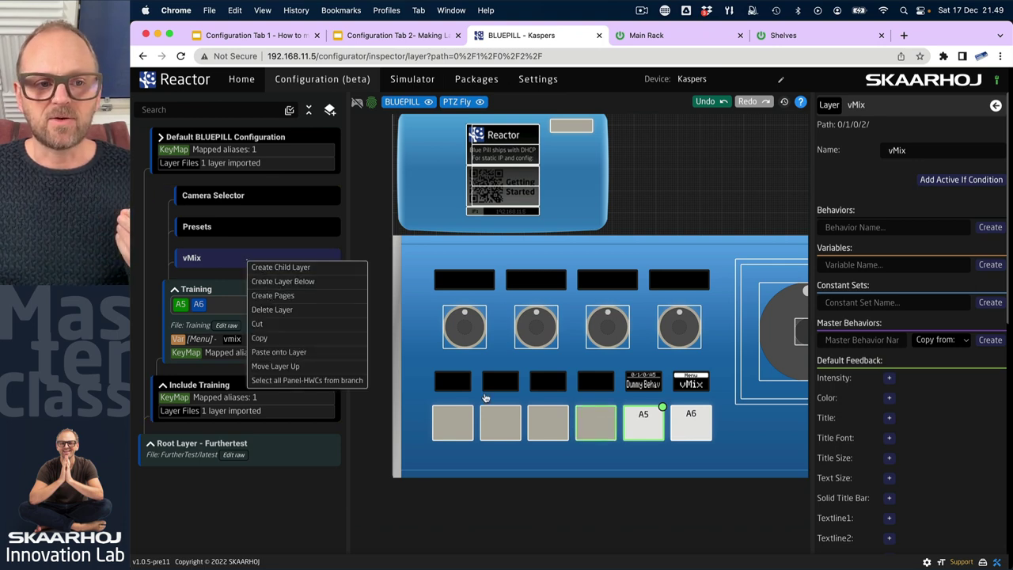
{"action": "right_click", "coordinate": [646, 418]}
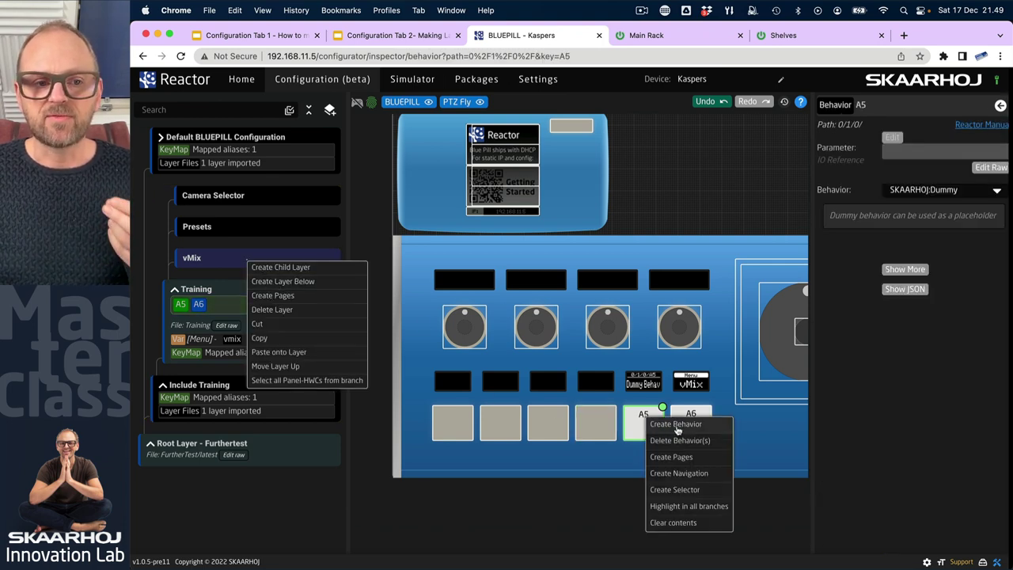
{"action": "left_click", "coordinate": [378, 283]}
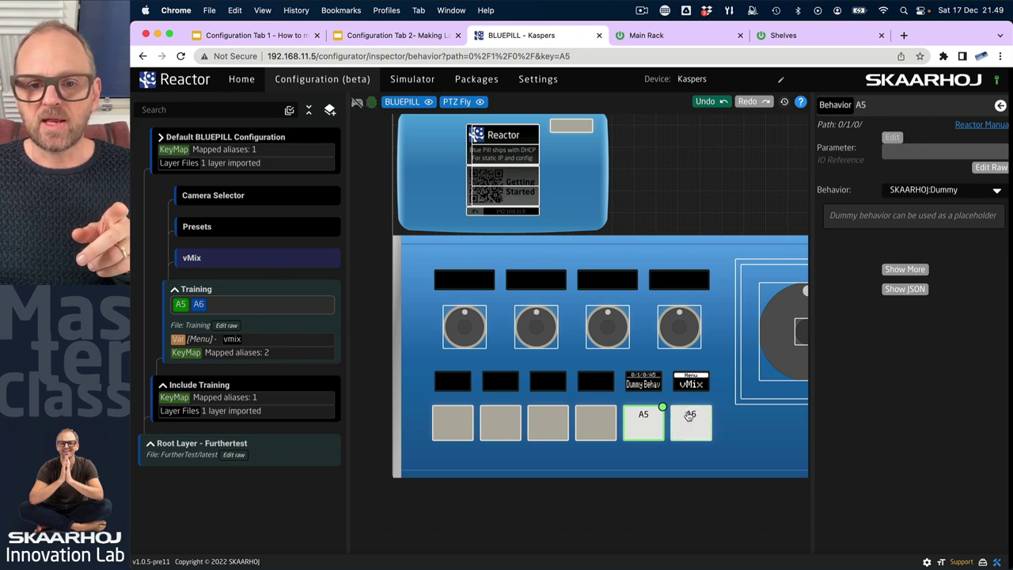
{"action": "right_click", "coordinate": [649, 419]}
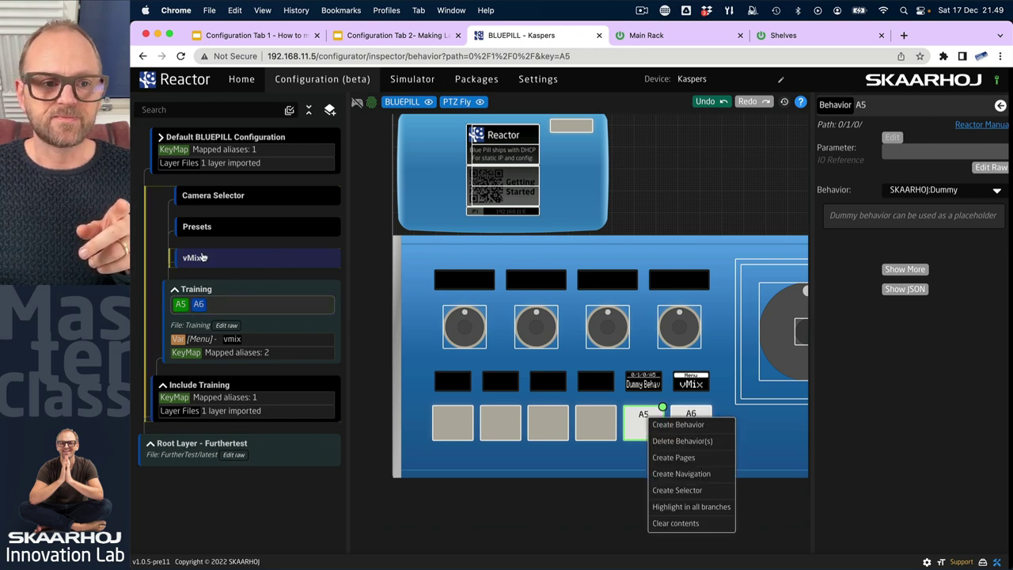
{"action": "right_click", "coordinate": [652, 436]}
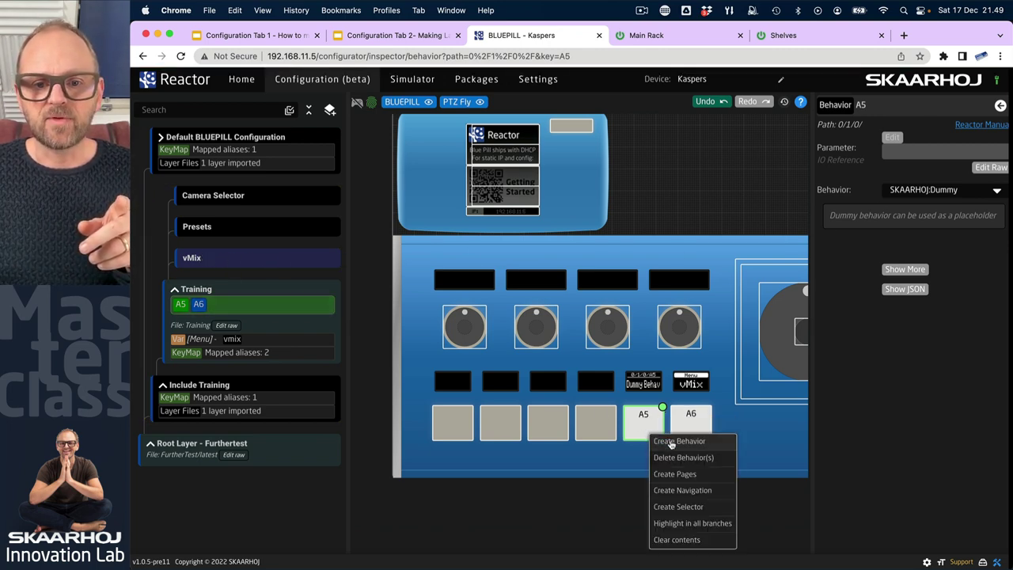
{"action": "left_click", "coordinate": [670, 442]}
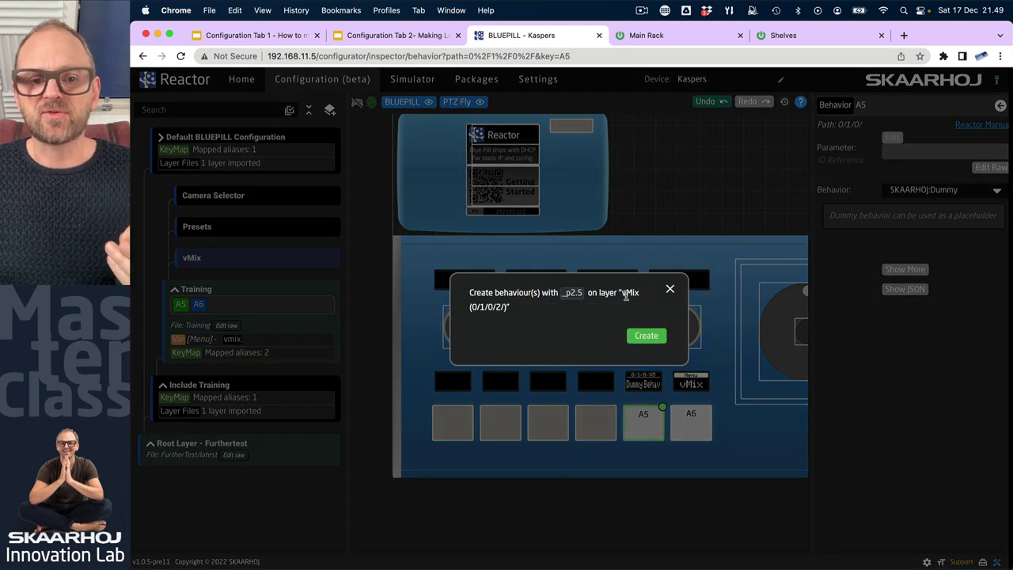
{"action": "left_click", "coordinate": [646, 336]}
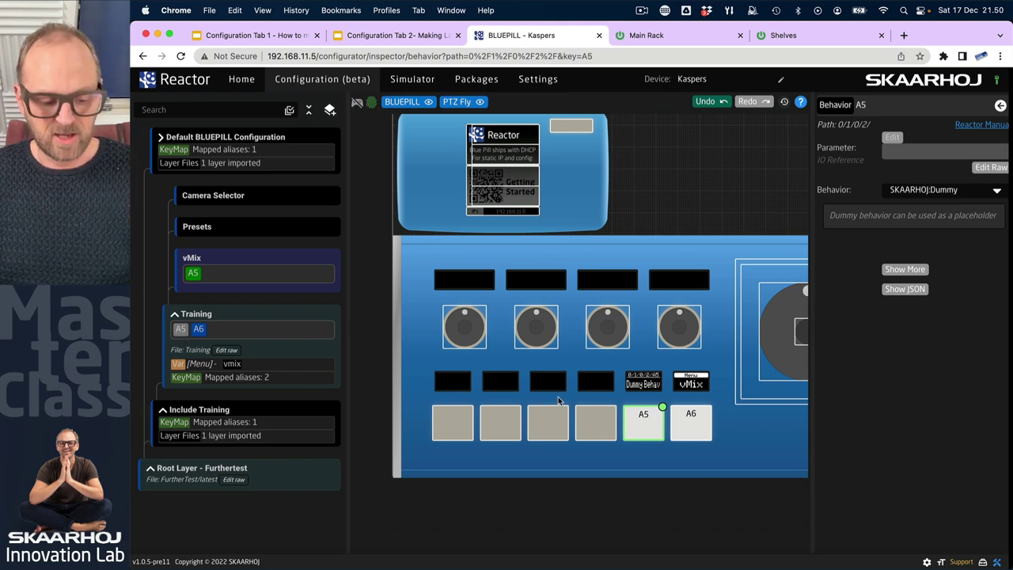
- Set the default feedback title of the vMix layer's A5 behavior to "vMix Layer"
{"action": "scroll", "coordinate": [647, 417], "scroll_direction": "up", "scroll_amount": 3}
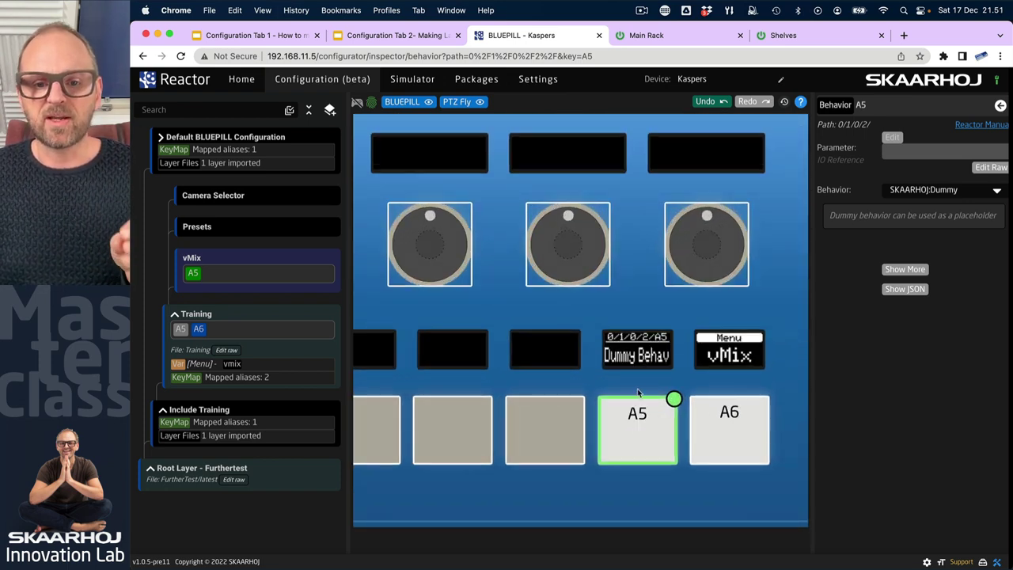
{"action": "left_click", "coordinate": [637, 436]}
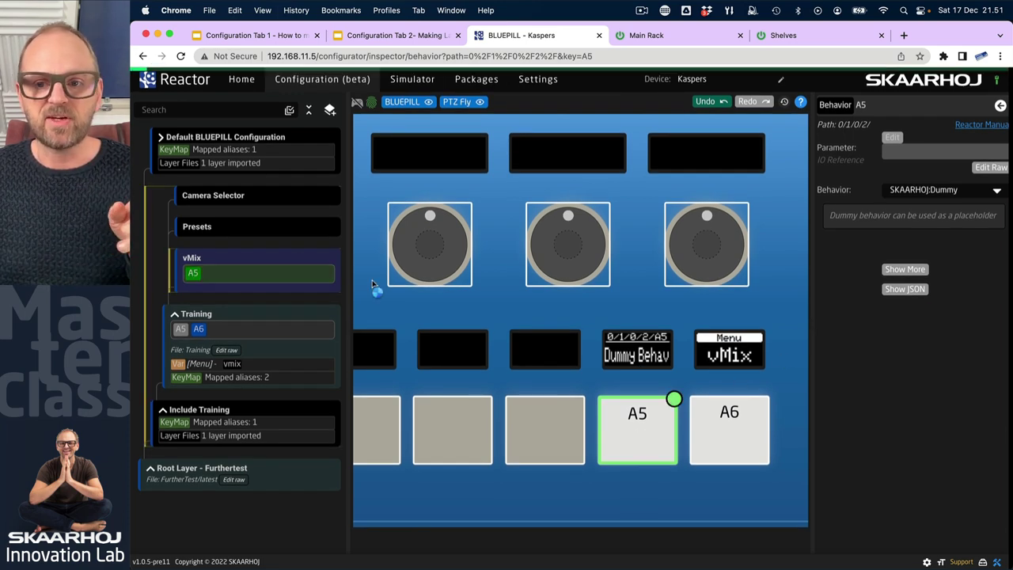
{"action": "left_click", "coordinate": [907, 270]}
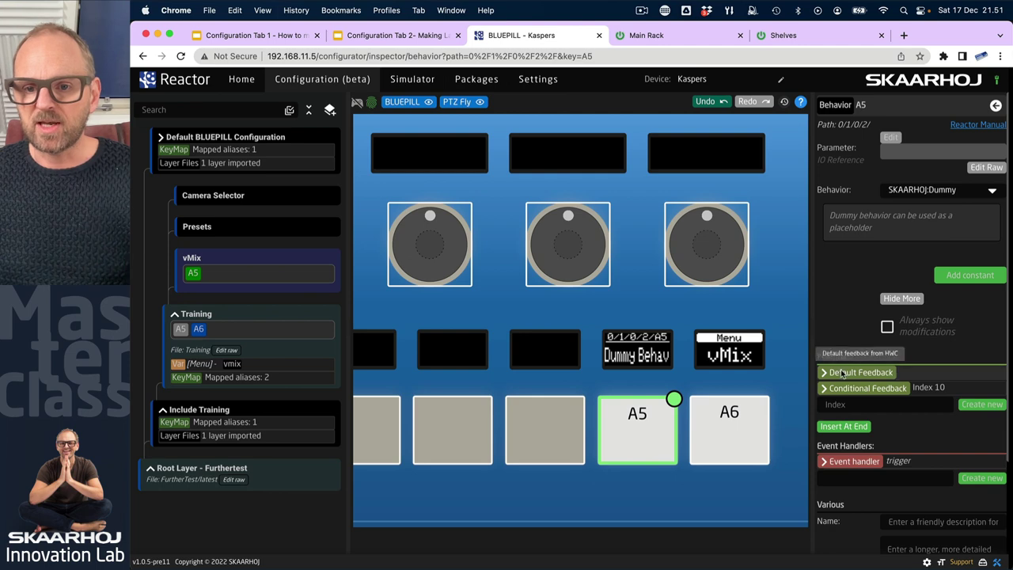
{"action": "left_click", "coordinate": [893, 434]}
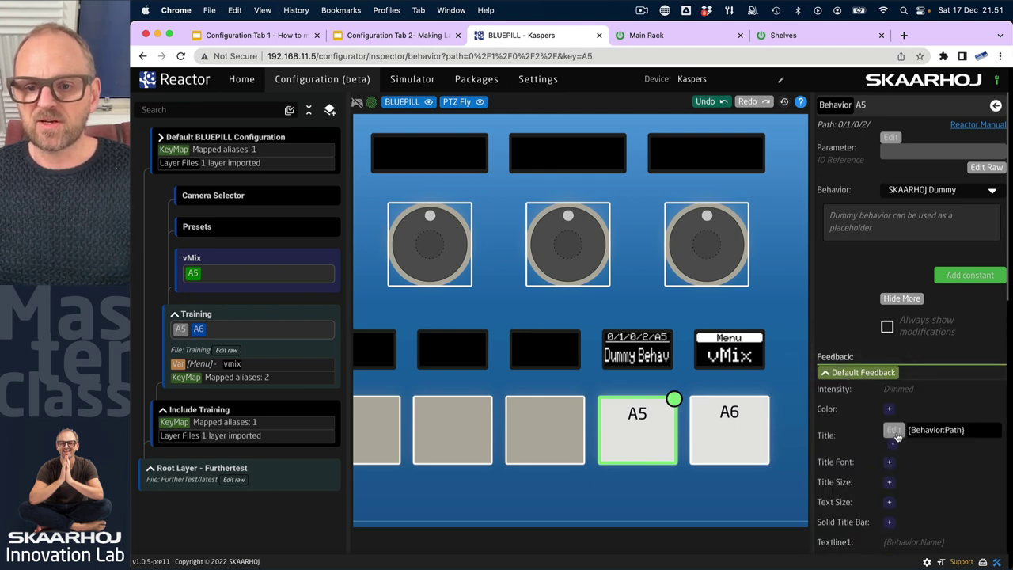
{"action": "triple_click", "coordinate": [944, 429]}
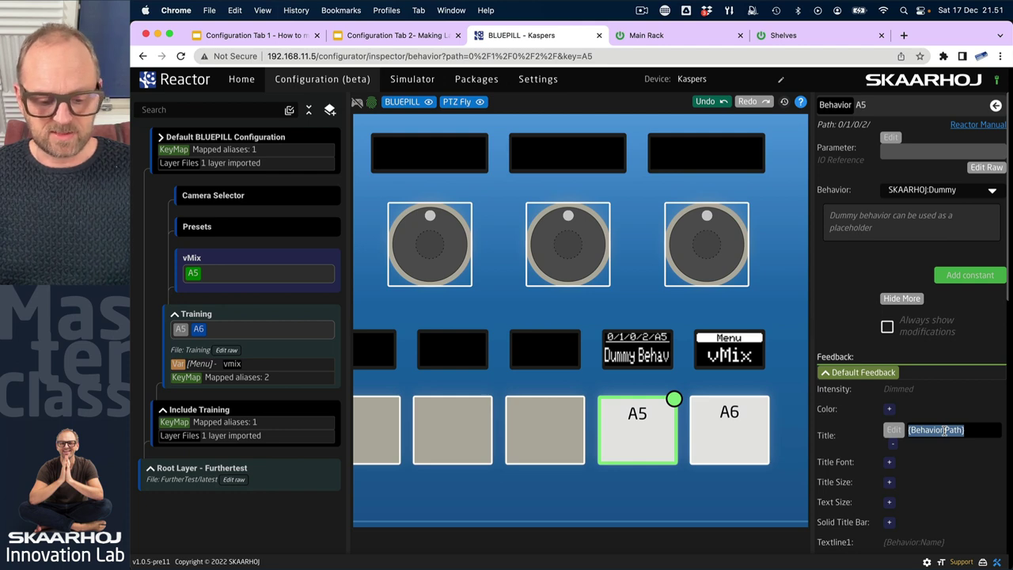
{"action": "scroll", "coordinate": [944, 429], "scroll_direction": "down", "scroll_amount": 8}
{"action": "scroll", "coordinate": [944, 430], "scroll_direction": "up", "scroll_amount": 4}
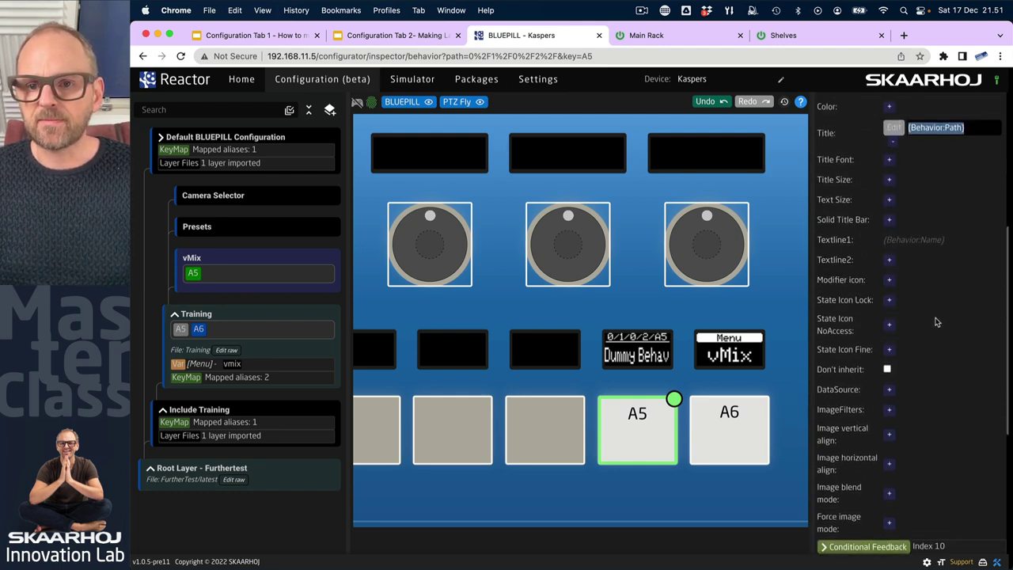
{"action": "left_click", "coordinate": [893, 220]}
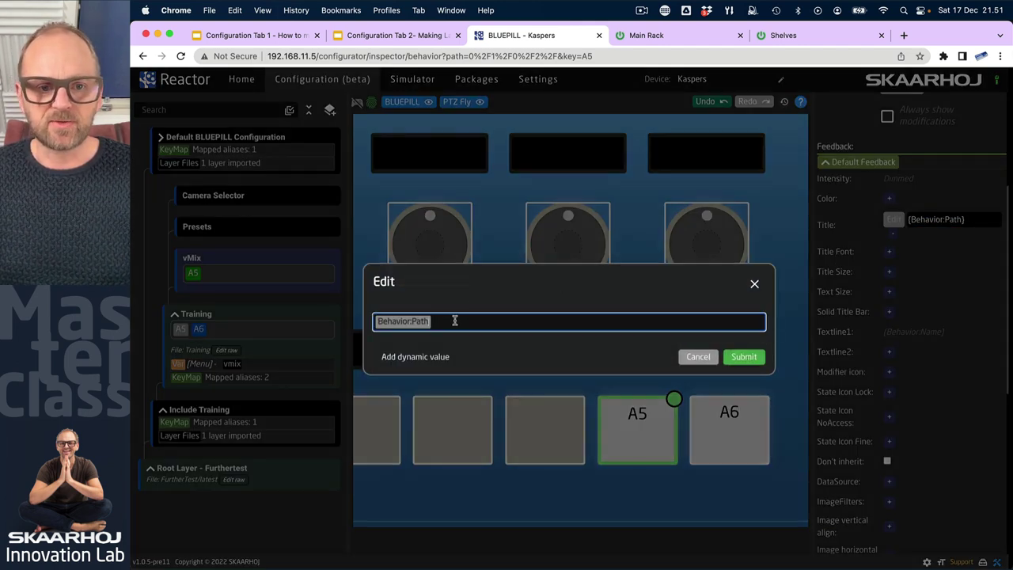
{"action": "left_click", "coordinate": [452, 319]}
{"action": "key", "text": "BackSpace"}
{"action": "type", "text": "vMix "}
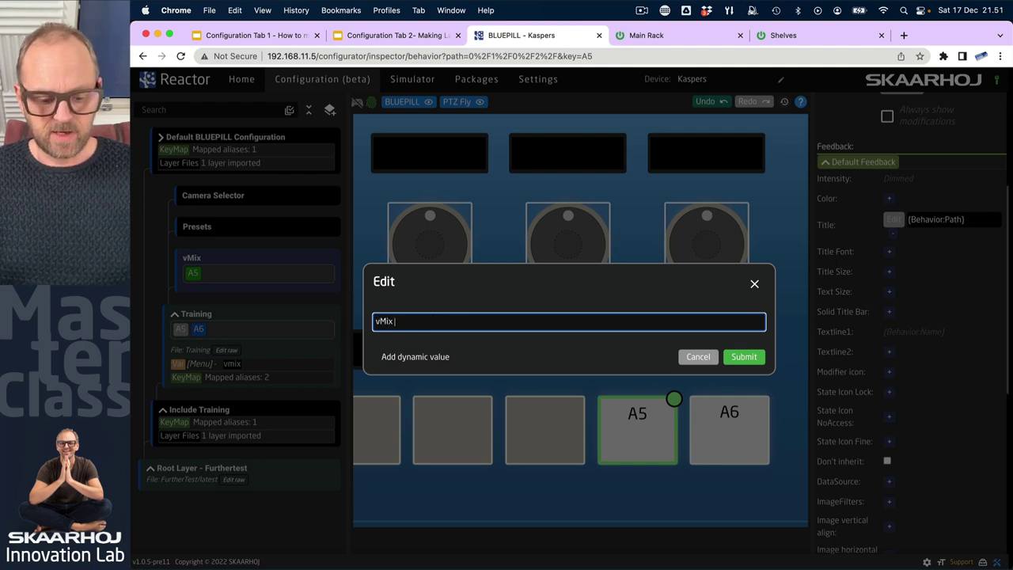
{"action": "type", "text": "Layer"}
{"action": "left_click", "coordinate": [744, 356]}
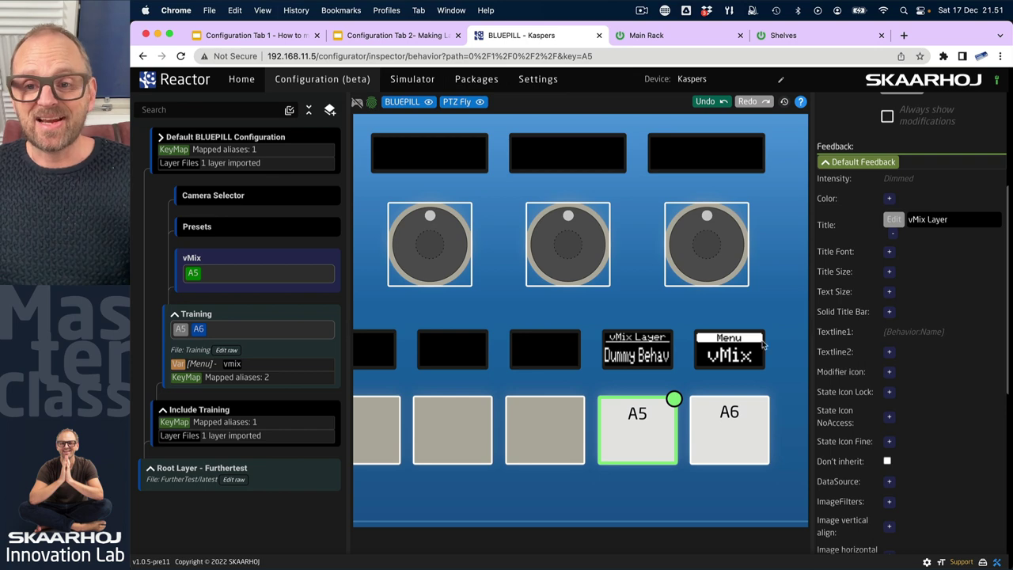
{"action": "left_click", "coordinate": [898, 334]}
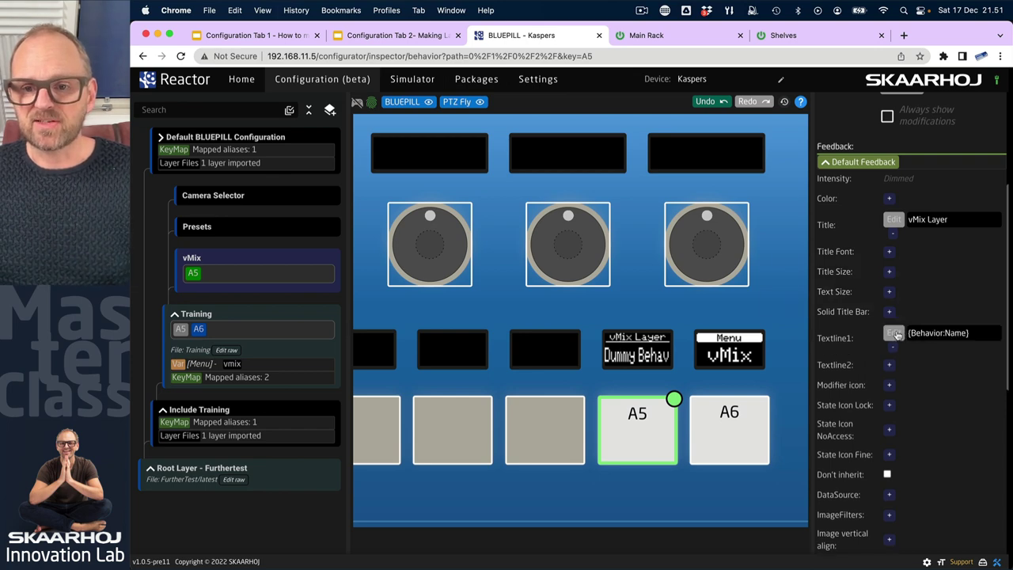
{"action": "left_click", "coordinate": [898, 333]}
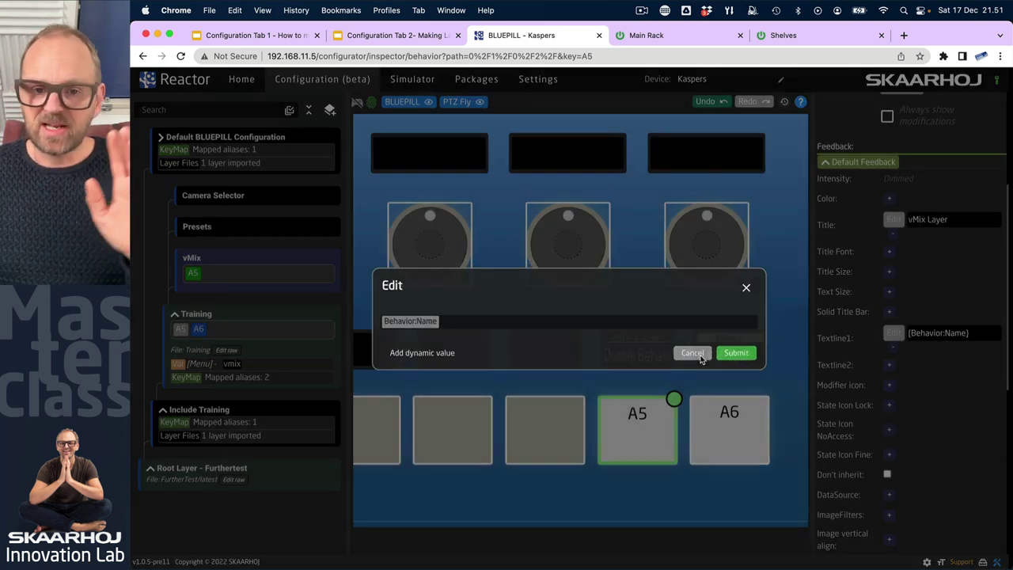
{"action": "left_click", "coordinate": [700, 356]}
- Set the default feedback title of the Training layer's A5 behavior to "TRAINING LAYER"
{"action": "left_click", "coordinate": [179, 331]}
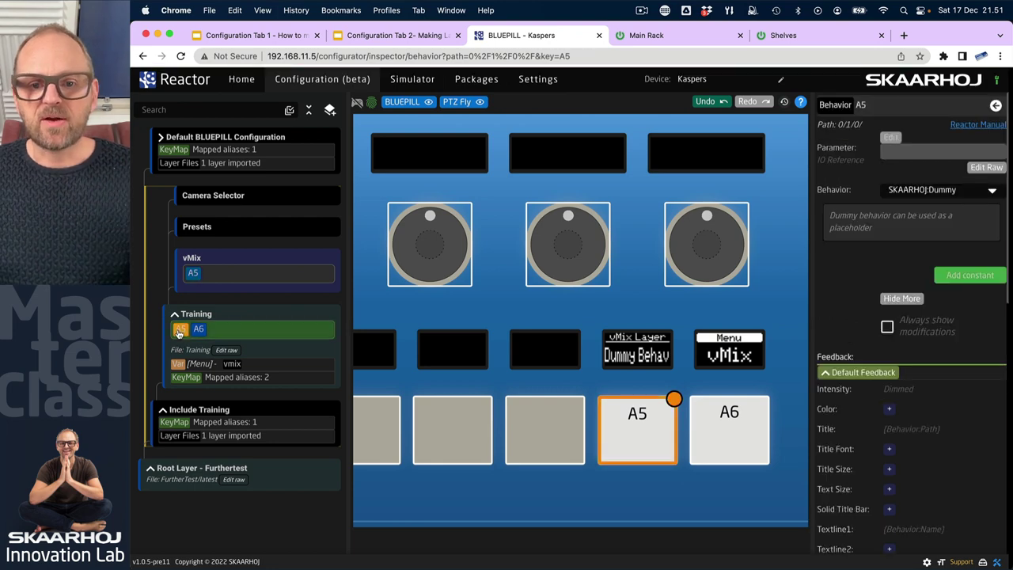
{"action": "left_click", "coordinate": [898, 430]}
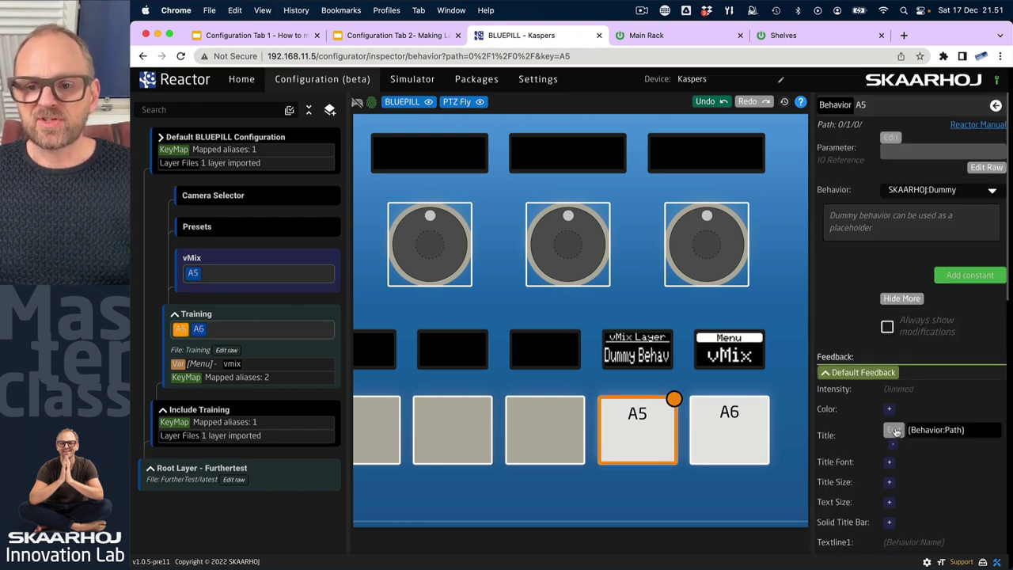
{"action": "left_click", "coordinate": [894, 430]}
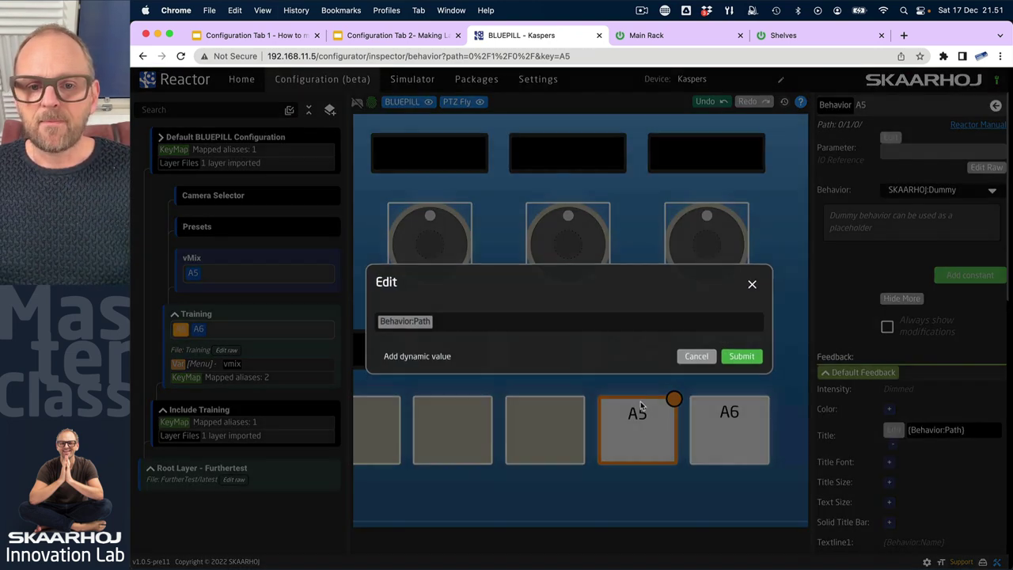
{"action": "left_click_drag", "start_coordinate": [420, 324], "coordinate": [450, 321]}
{"action": "key", "text": "BackSpace"}
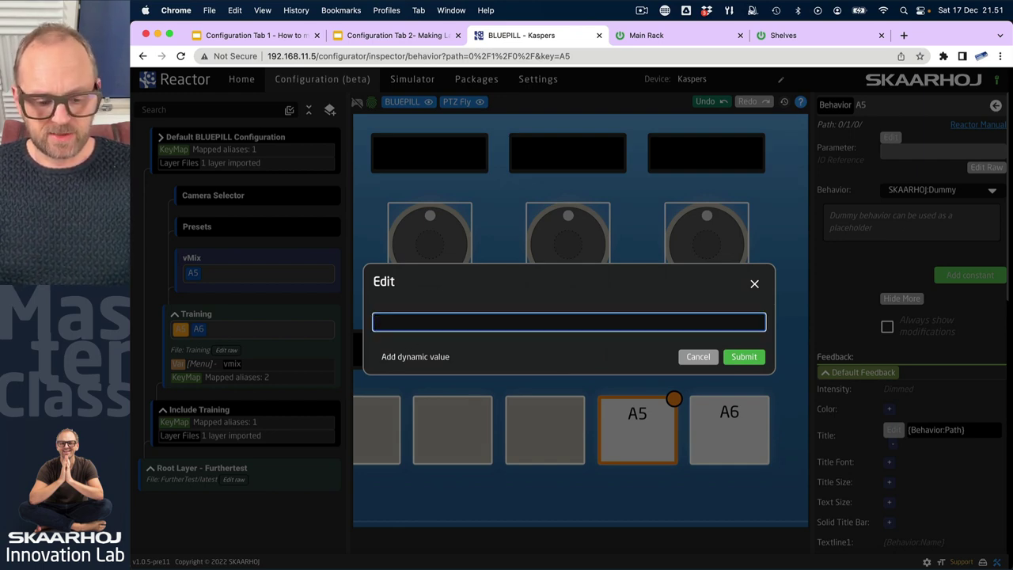
{"action": "type", "text": "TRAINING LAYER"}
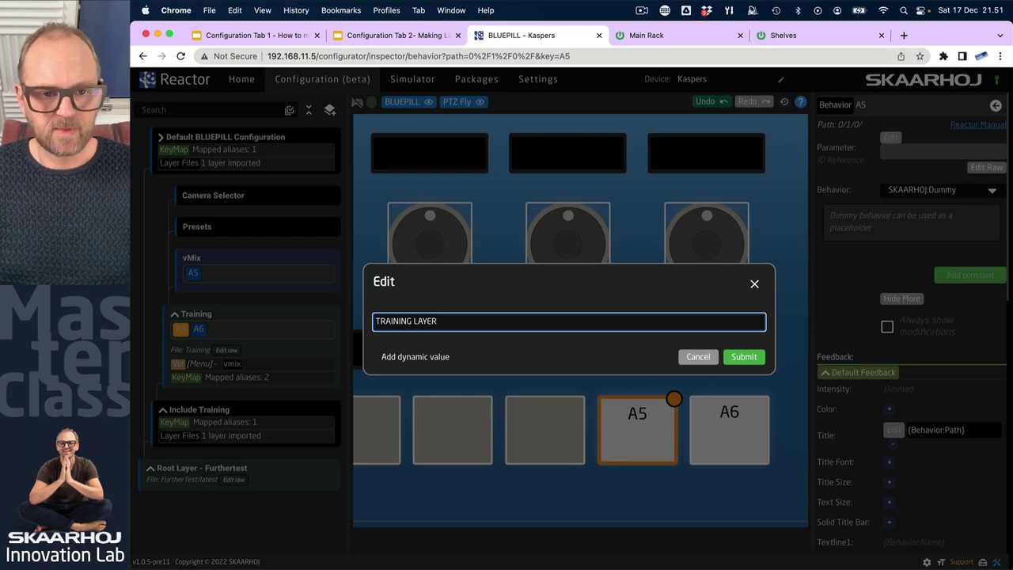
{"action": "left_click", "coordinate": [737, 358]}
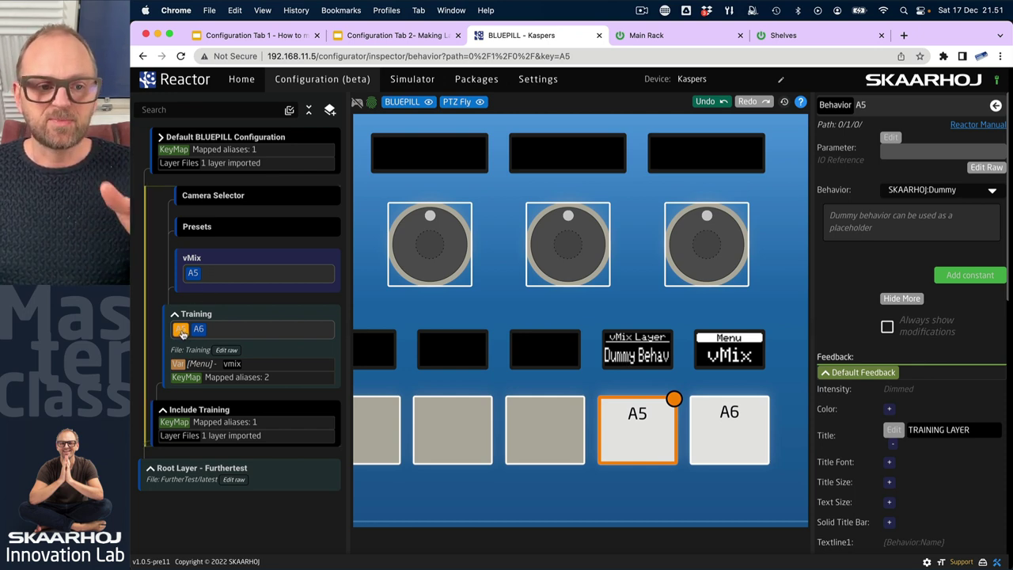
- Add an Active If condition to the vMix layer requiring the Menu variable to be equal to "vmix"
{"action": "left_click", "coordinate": [217, 261]}
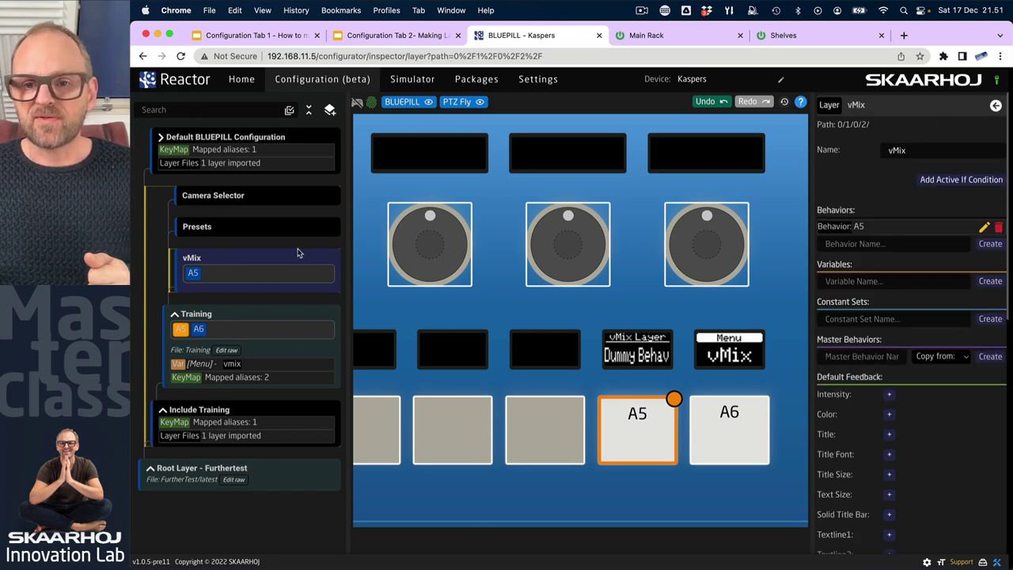
{"action": "left_click", "coordinate": [962, 182]}
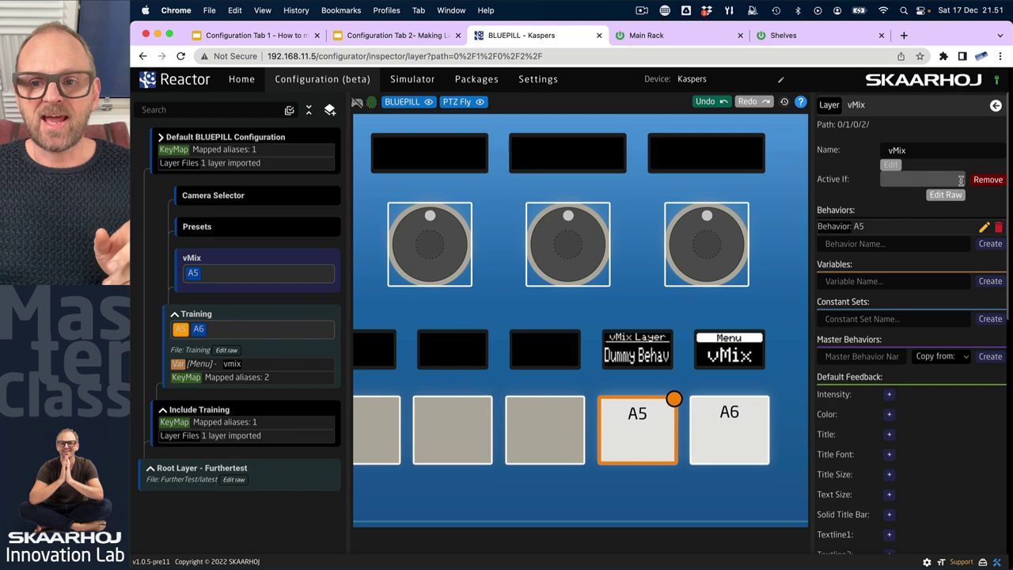
{"action": "left_click", "coordinate": [901, 166]}
{"action": "left_click", "coordinate": [417, 338]}
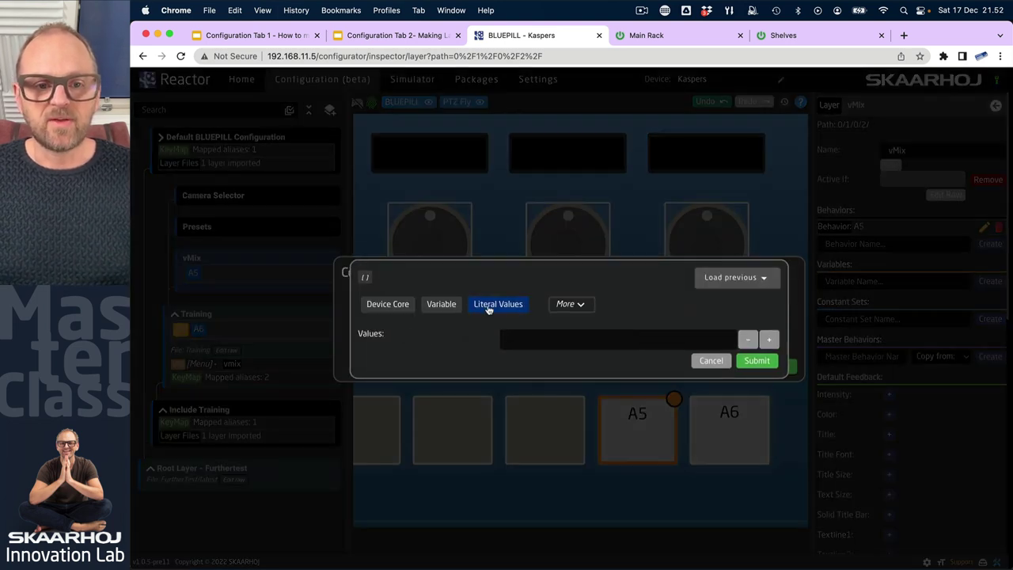
{"action": "left_click", "coordinate": [456, 304]}
{"action": "left_click", "coordinate": [561, 325]}
{"action": "left_click", "coordinate": [543, 346]}
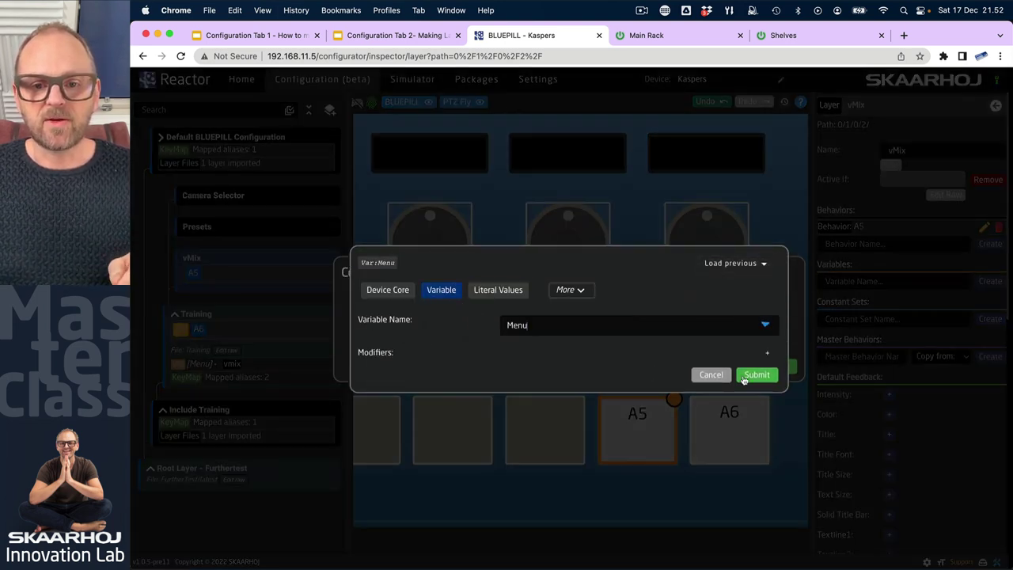
{"action": "left_click", "coordinate": [746, 375]}
{"action": "left_click", "coordinate": [707, 343]}
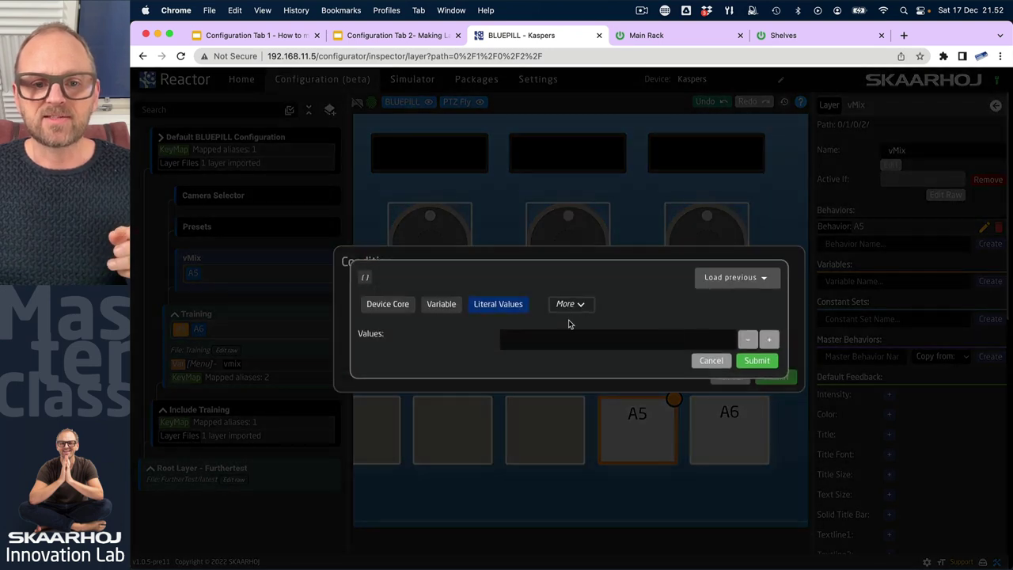
{"action": "type", "text": "vmix"}
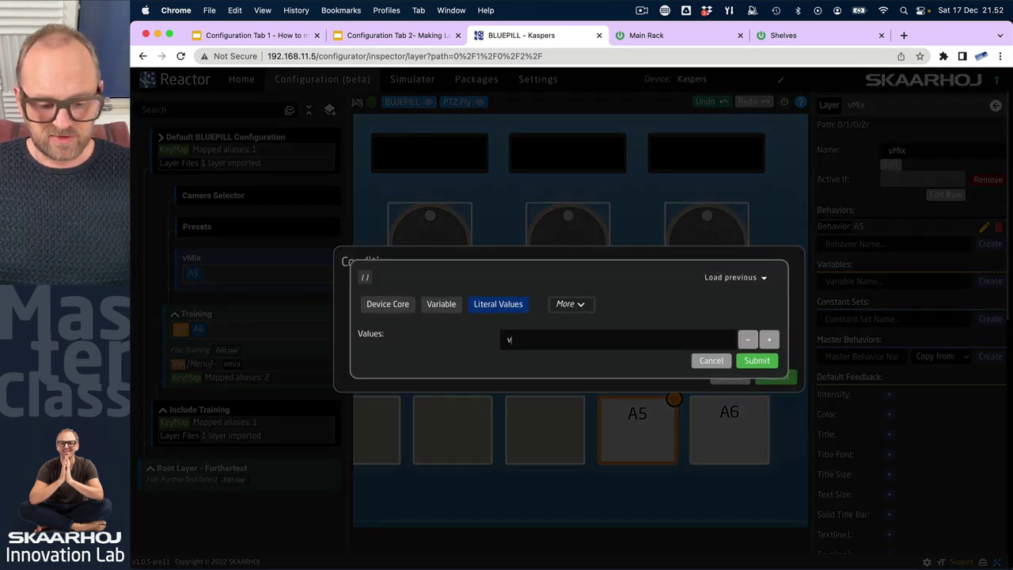
{"action": "left_click", "coordinate": [759, 364]}
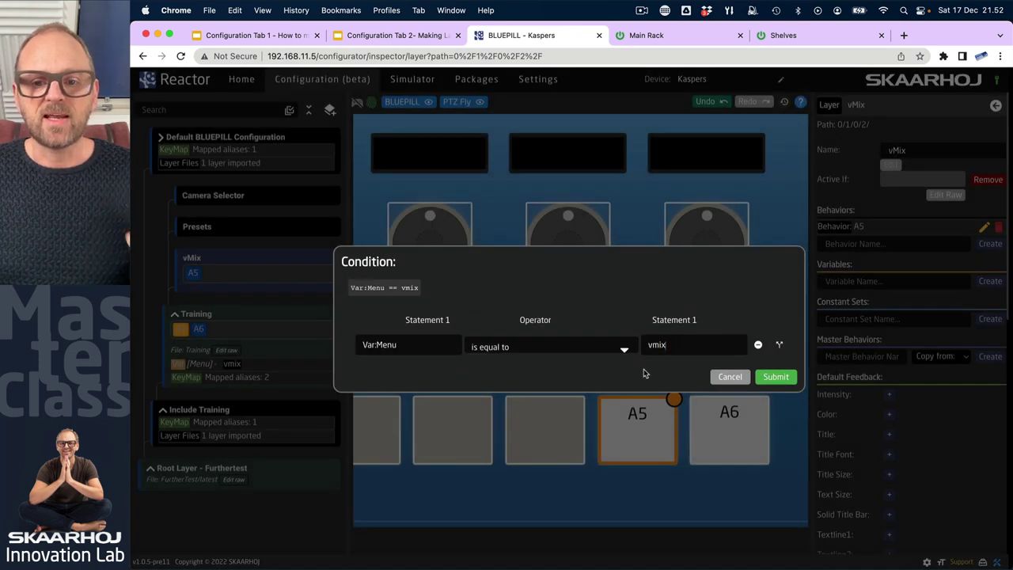
{"action": "left_click", "coordinate": [776, 377]}
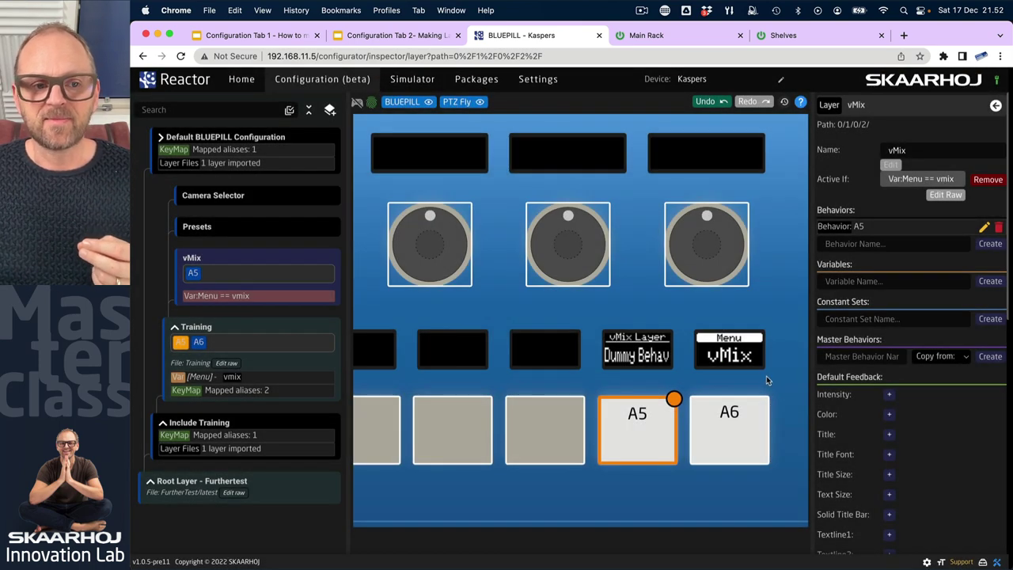
- Add an Active If condition to the Presets layer requiring the Menu variable to be equal to "presets"
{"action": "left_click", "coordinate": [245, 230]}
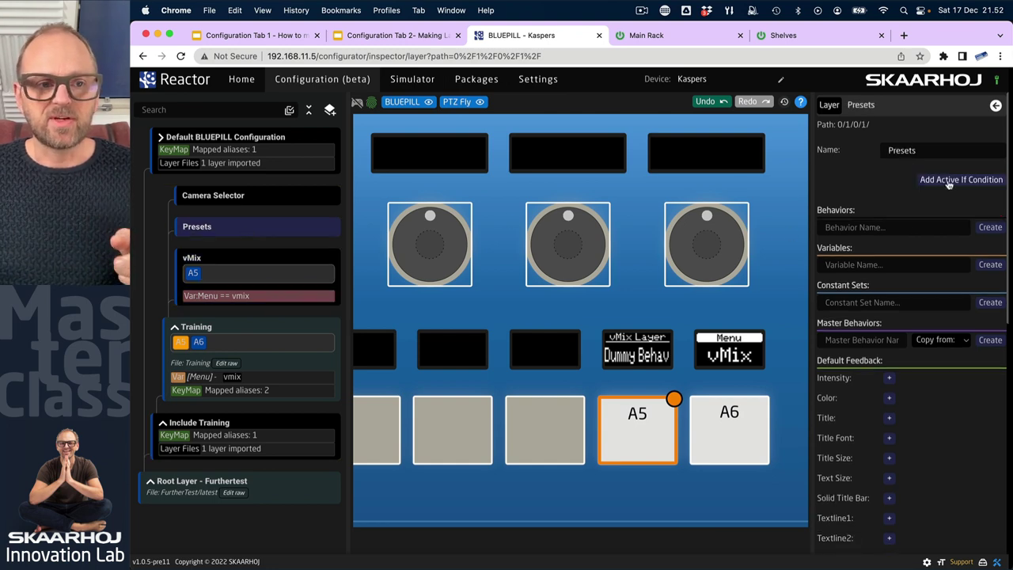
{"action": "left_click", "coordinate": [950, 182]}
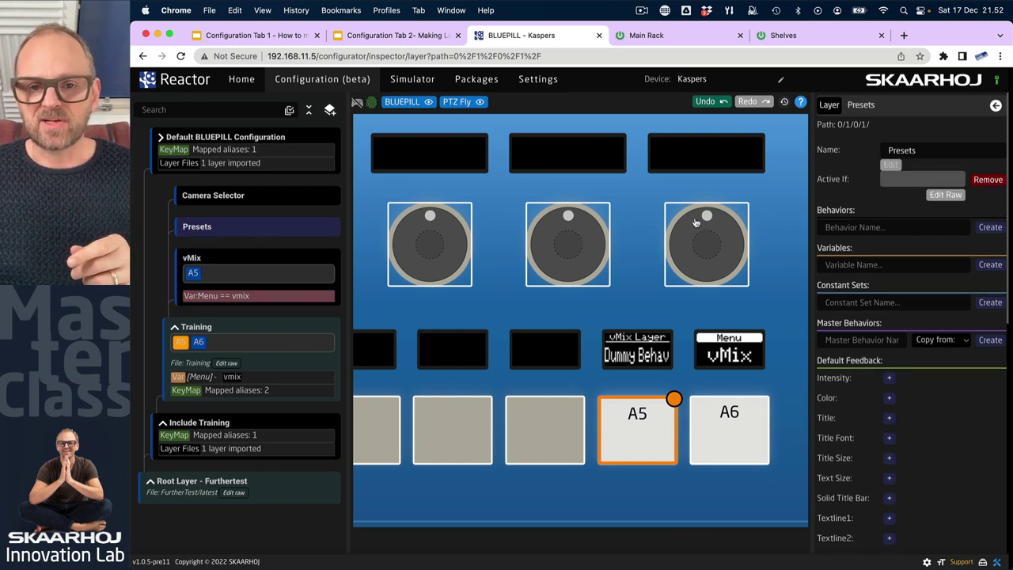
{"action": "left_click", "coordinate": [894, 166]}
{"action": "left_click", "coordinate": [418, 342]}
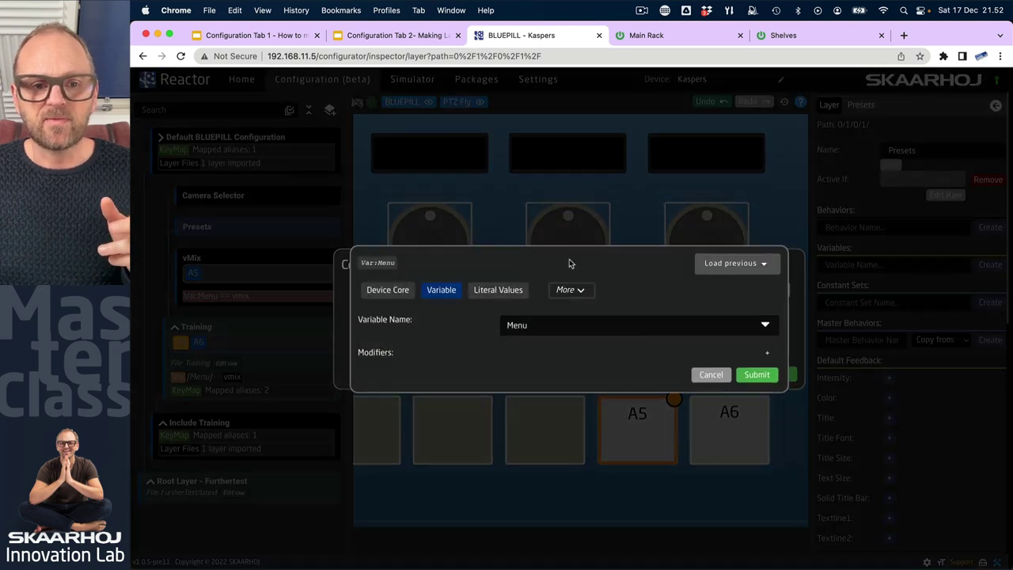
{"action": "left_click", "coordinate": [711, 374]}
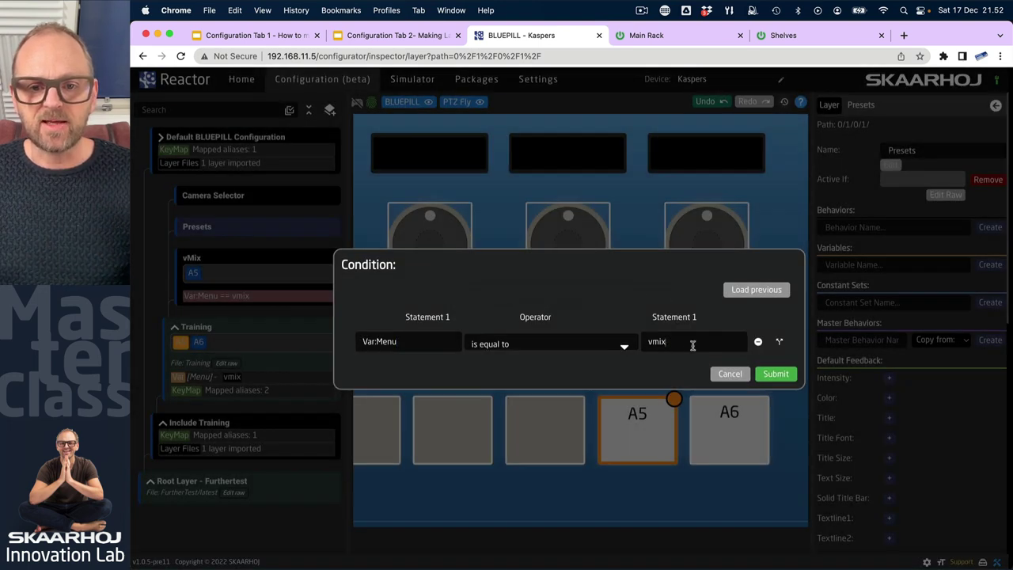
{"action": "left_click", "coordinate": [687, 345]}
{"action": "double_click", "coordinate": [547, 339]}
{"action": "type", "text": "presets"}
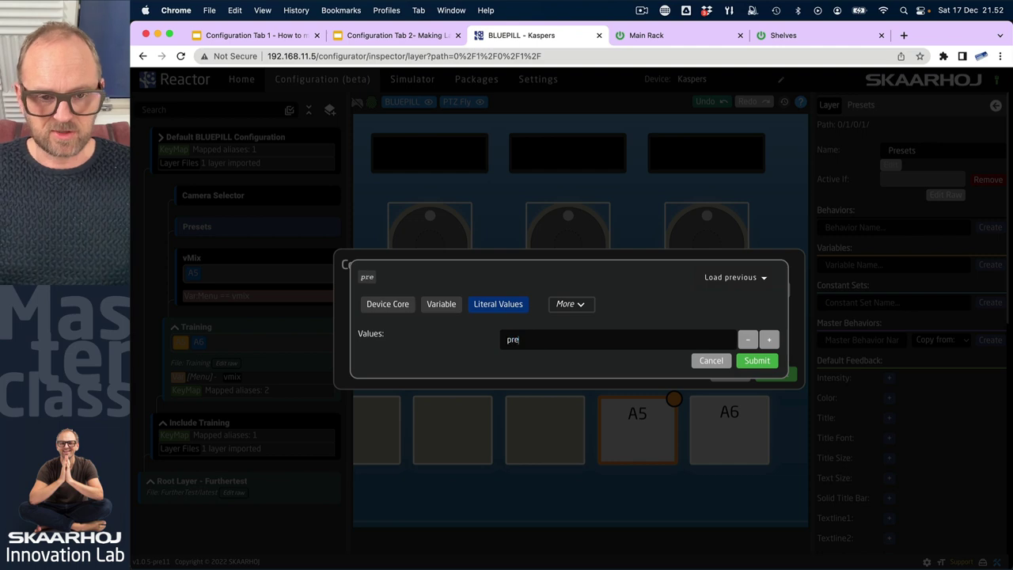
{"action": "left_click", "coordinate": [757, 360]}
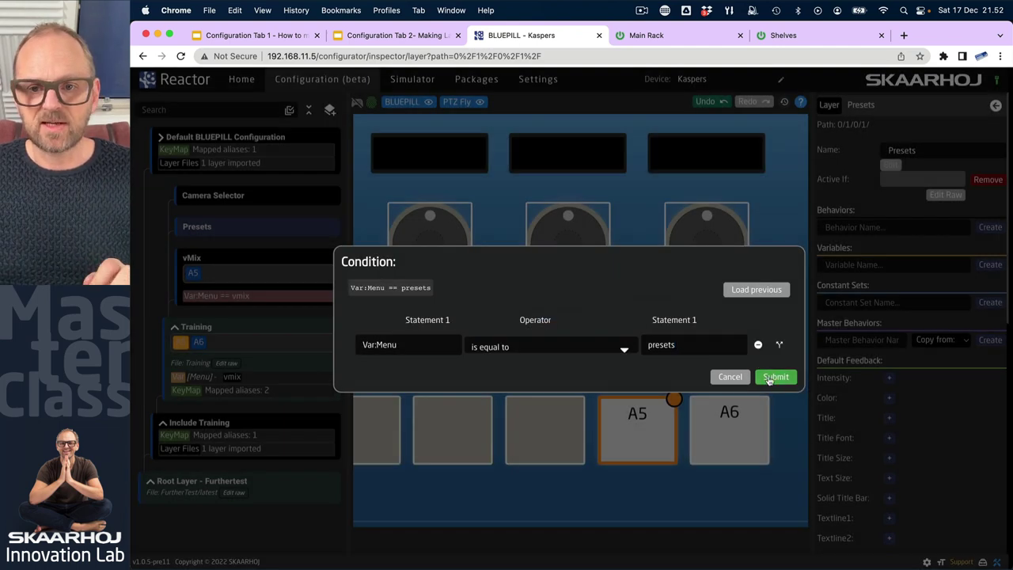
{"action": "left_click", "coordinate": [771, 376]}
- Add an Active If condition to the Camera Selector layer requiring the Menu variable to be equal to "camsel"
{"action": "left_click", "coordinate": [250, 198]}
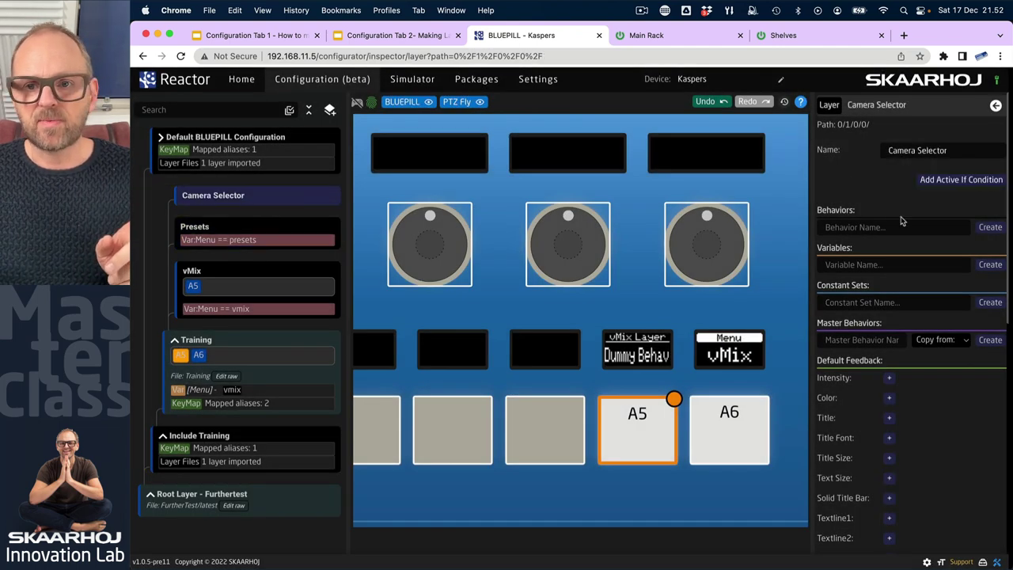
{"action": "left_click", "coordinate": [941, 181]}
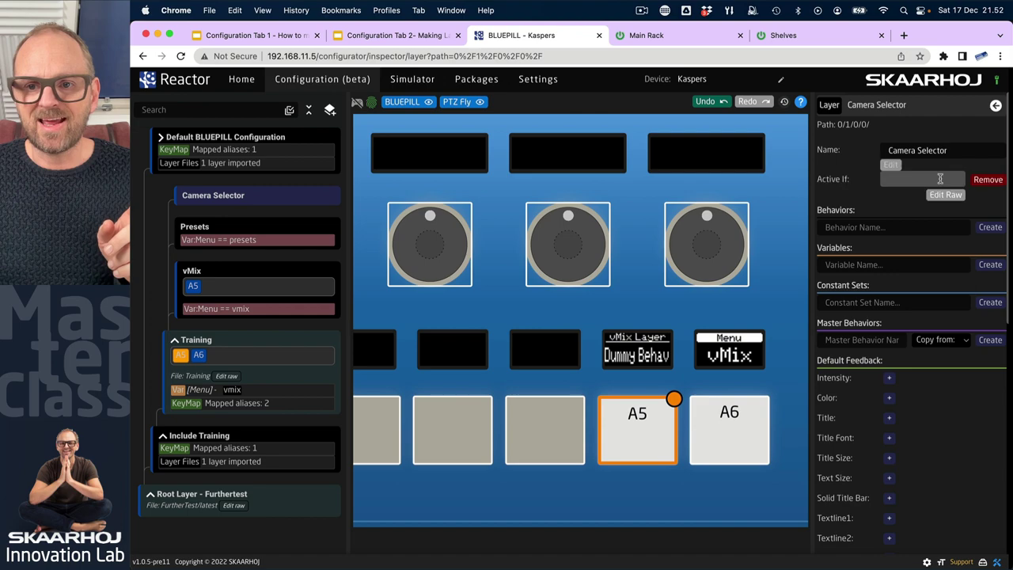
{"action": "left_click", "coordinate": [898, 170]}
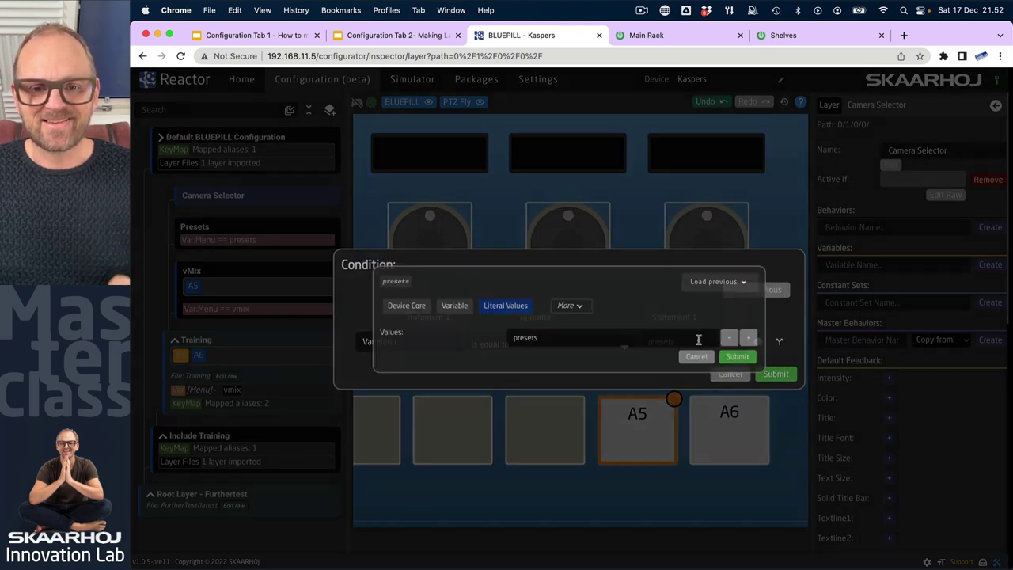
{"action": "left_click", "coordinate": [698, 340]}
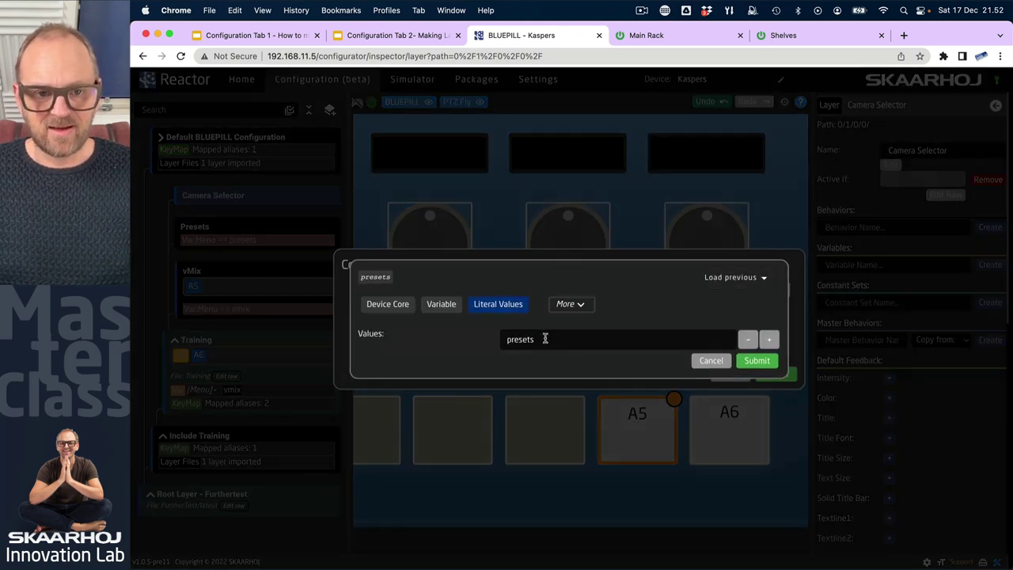
{"action": "double_click", "coordinate": [543, 338]}
{"action": "type", "text": "camsel"}
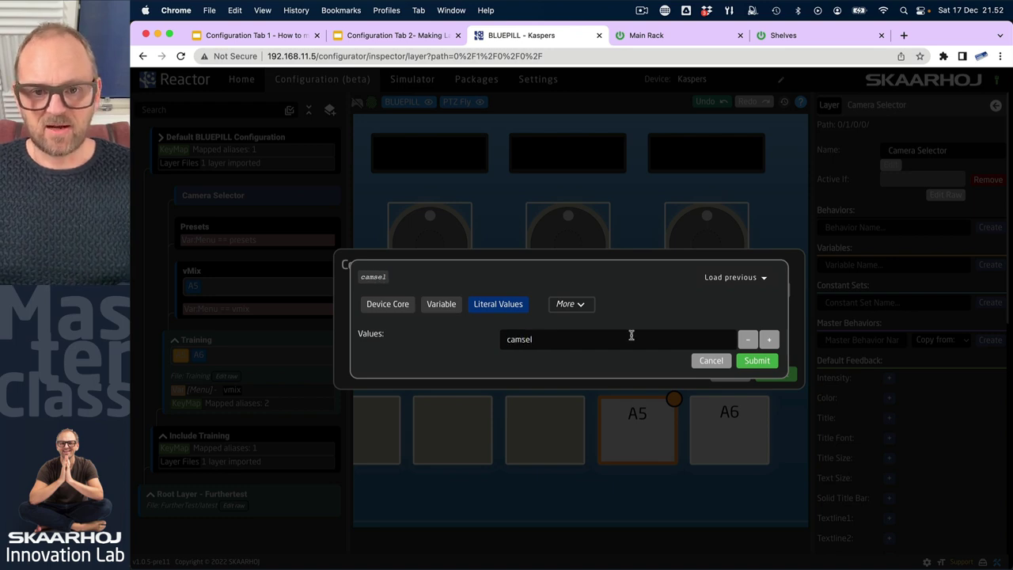
{"action": "left_click", "coordinate": [757, 363]}
{"action": "left_click", "coordinate": [774, 376]}
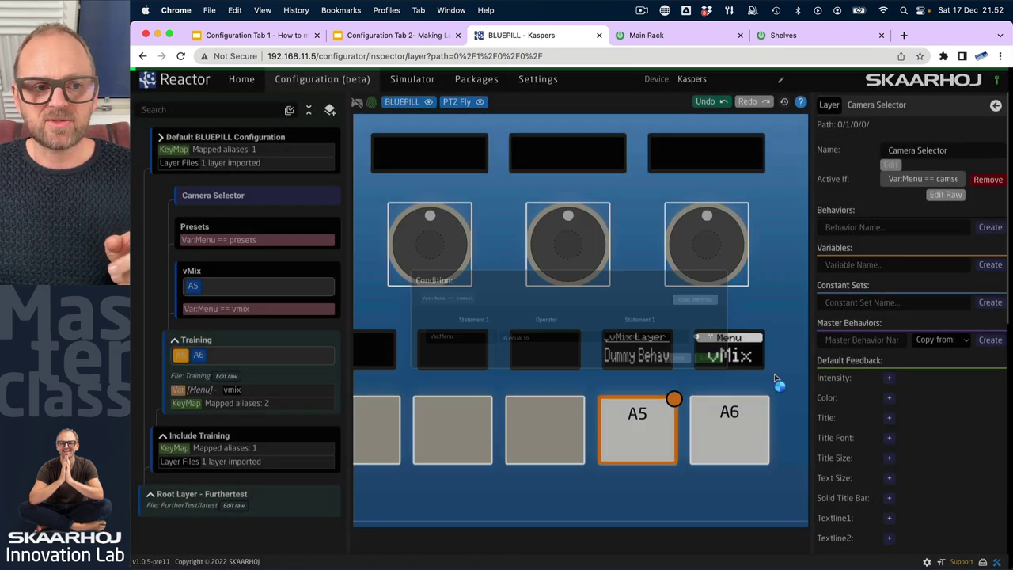
- Inspect the Menu variable and test the layer conditions by cycling the simulated A6 button through Camera Select, Presets and vMix
{"action": "left_click", "coordinate": [194, 404]}
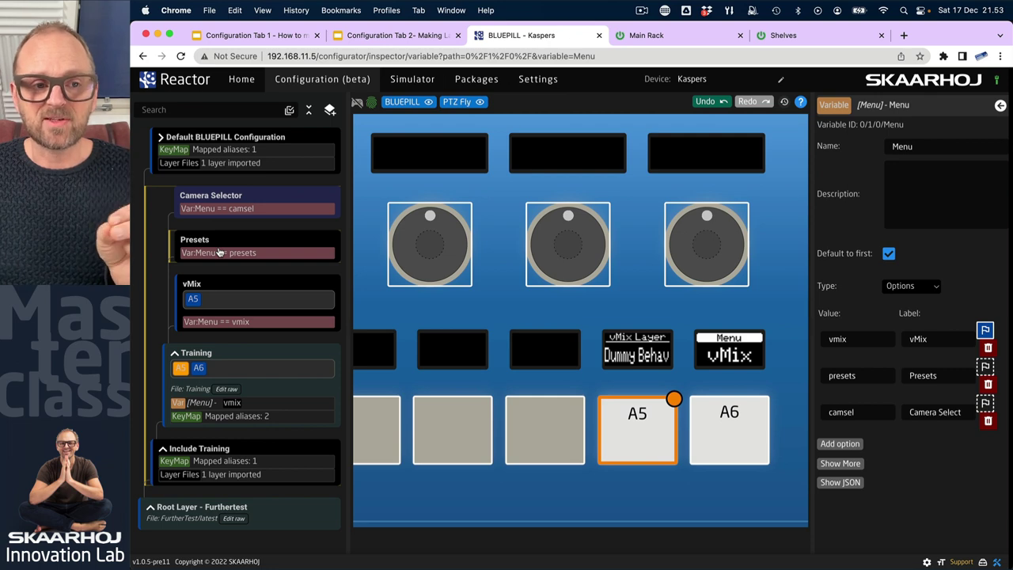
{"action": "left_click", "coordinate": [355, 104]}
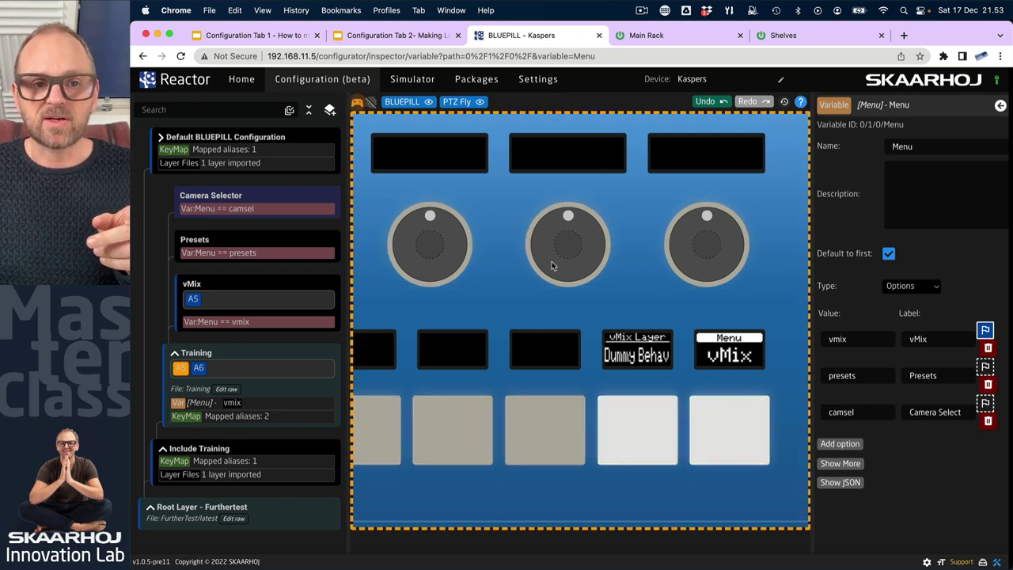
{"action": "left_click", "coordinate": [728, 461]}
{"action": "left_click", "coordinate": [726, 460]}
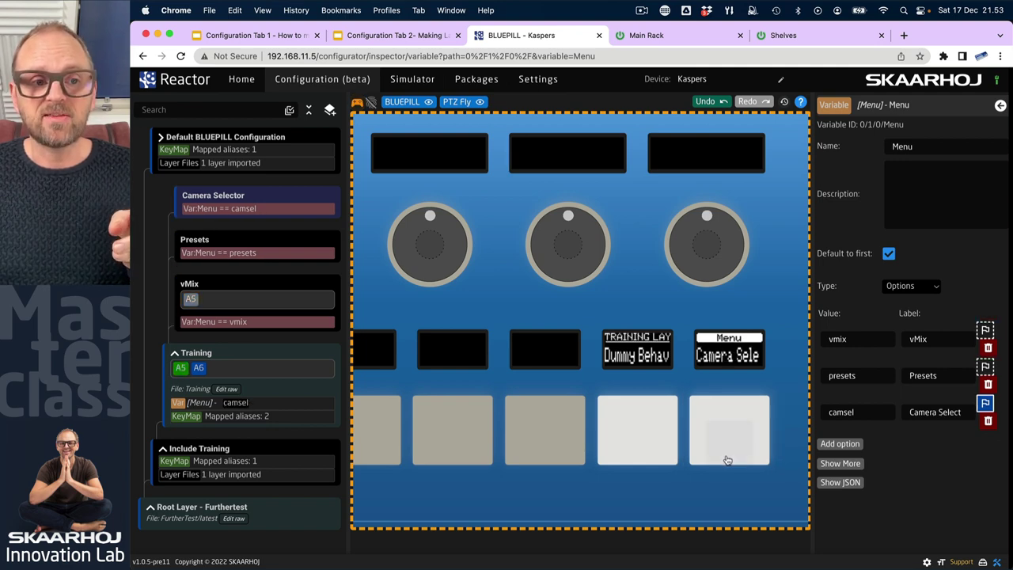
{"action": "left_click", "coordinate": [728, 461]}
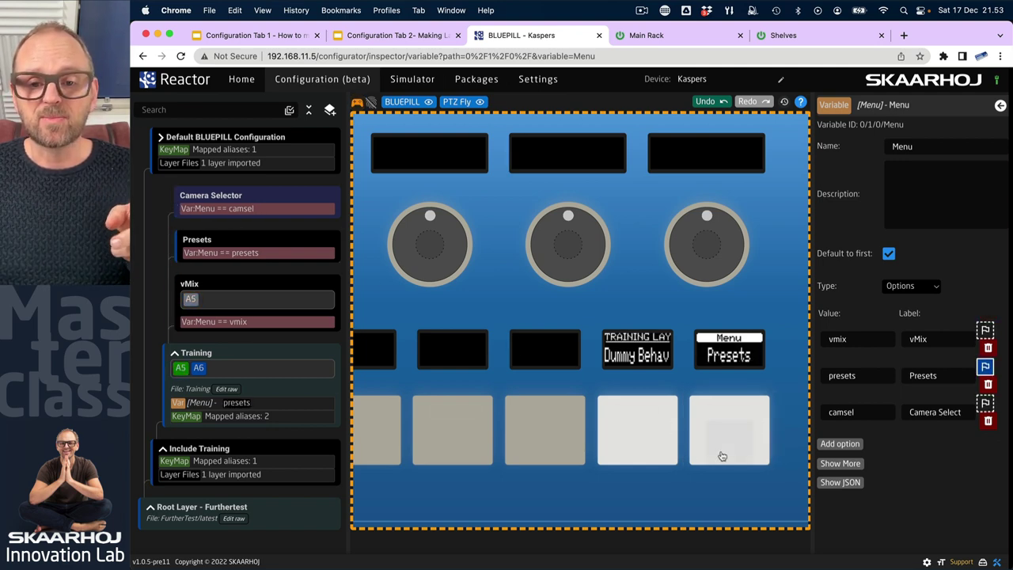
{"action": "left_click", "coordinate": [722, 456]}
{"action": "left_click", "coordinate": [722, 457]}
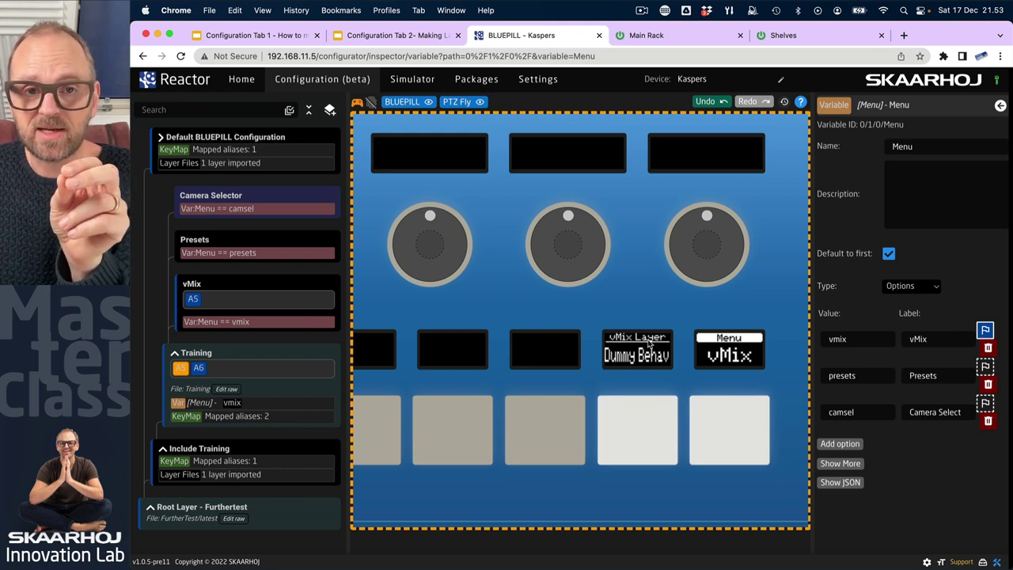
{"action": "left_click", "coordinate": [731, 453]}
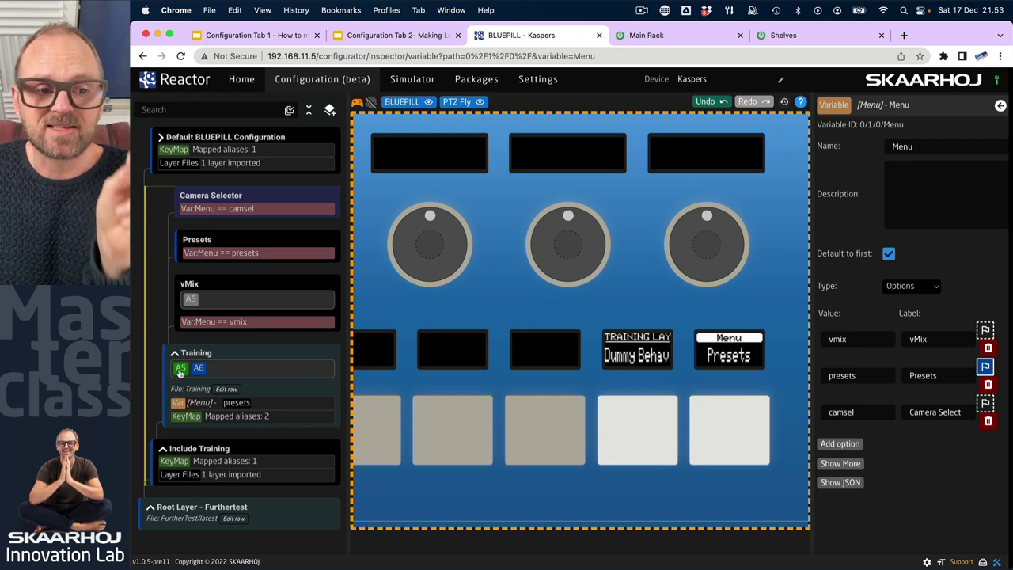
{"action": "left_click", "coordinate": [726, 451]}
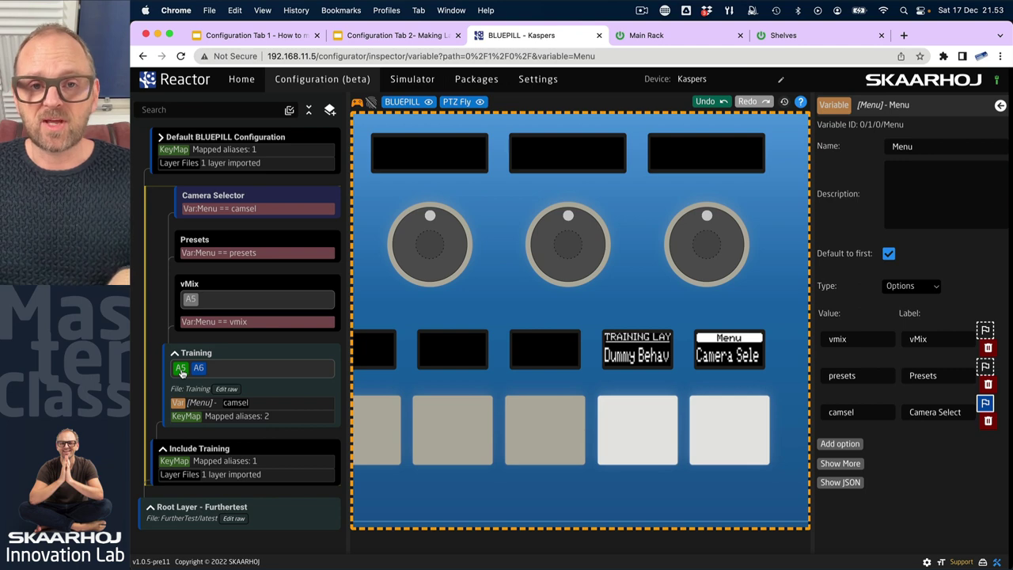
{"action": "left_click", "coordinate": [724, 448]}
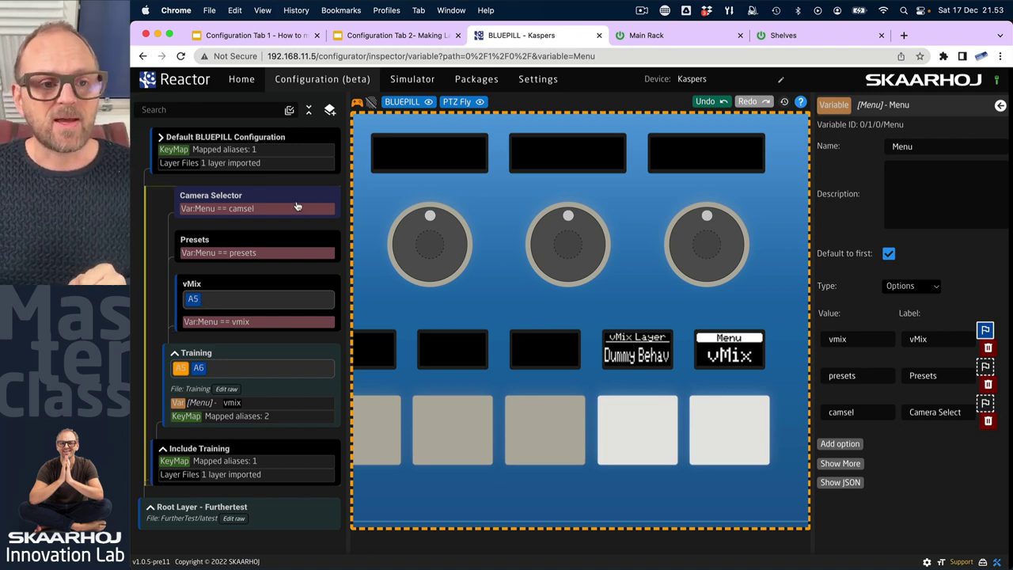
- Create a behavior for panel button A5 on the Camera Selector layer
{"action": "left_click", "coordinate": [229, 198]}
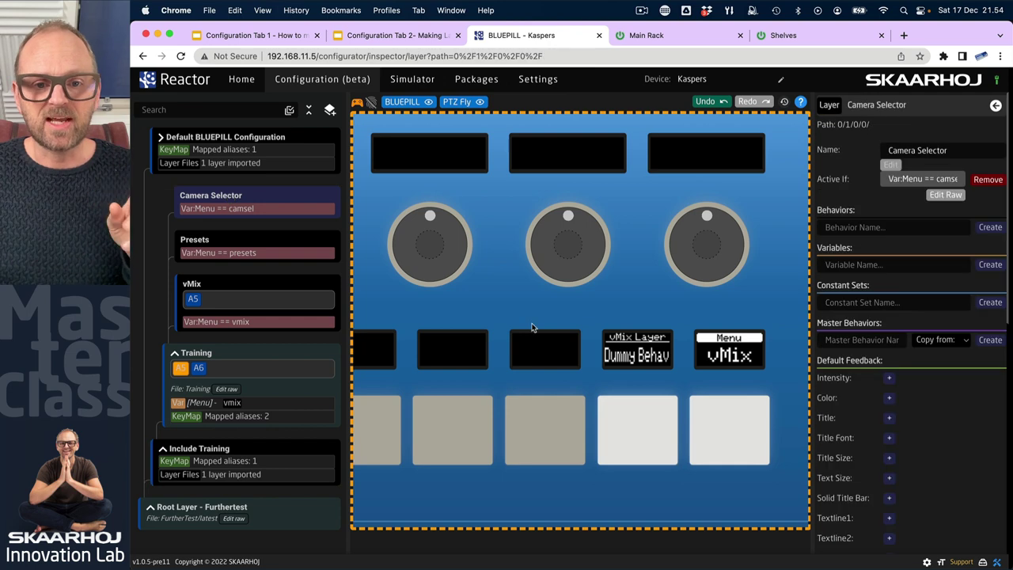
{"action": "mouse_move", "coordinate": [648, 441]}
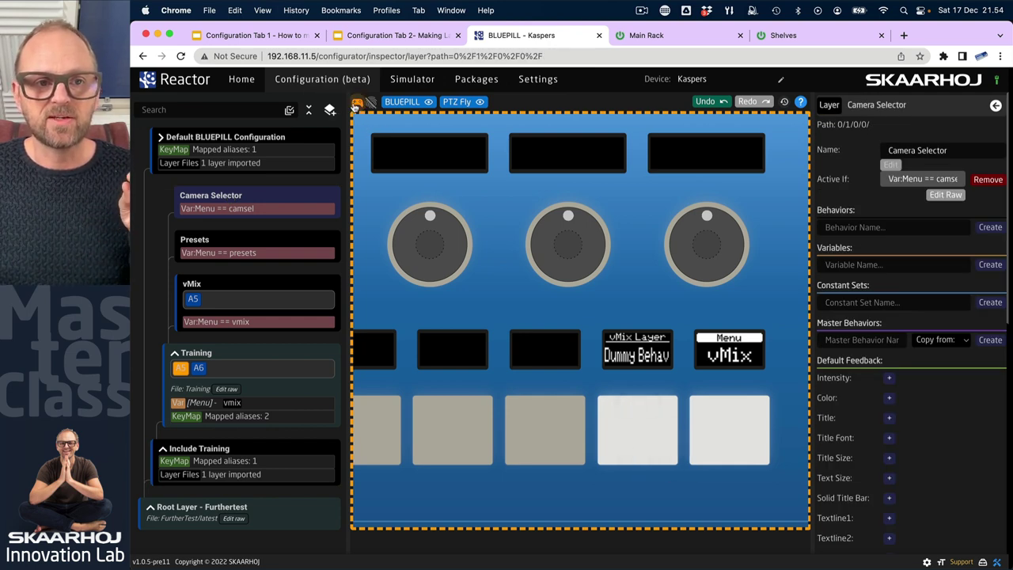
{"action": "right_click", "coordinate": [639, 432]}
{"action": "left_click", "coordinate": [677, 440]}
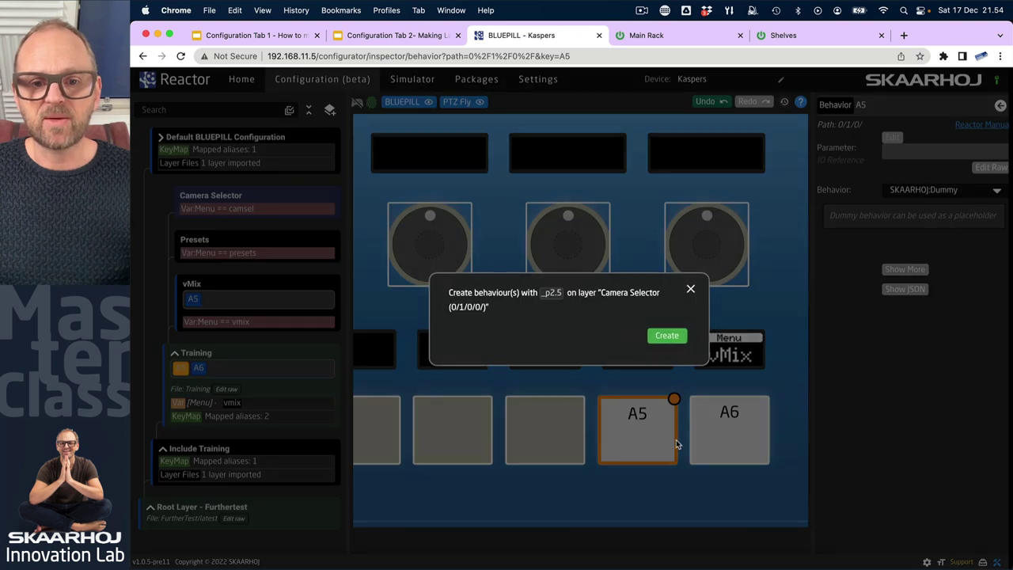
{"action": "left_click", "coordinate": [665, 339]}
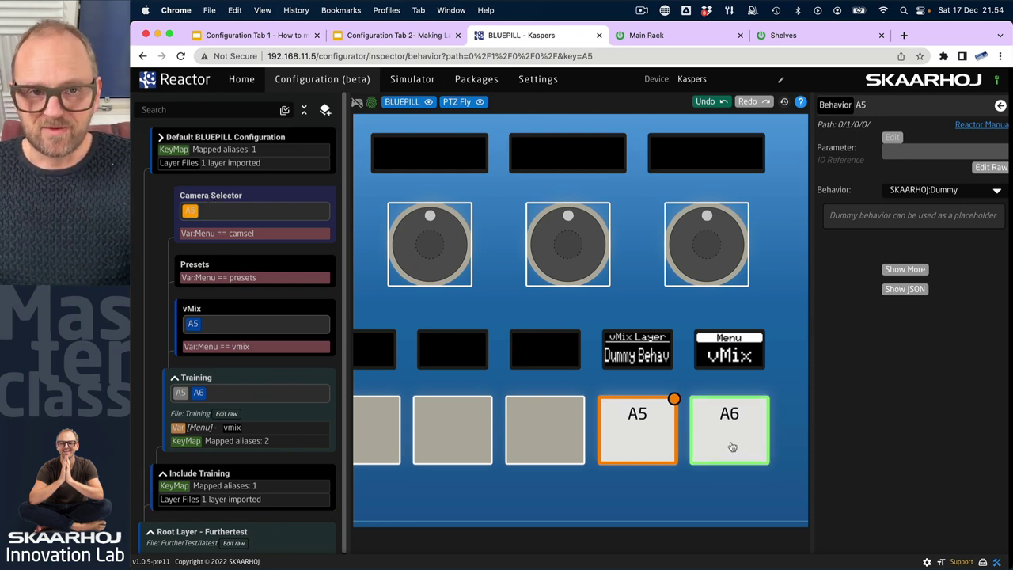
- Force the Camera Selector layer active regardless of its Menu condition, keeping that layer selected
{"action": "left_click", "coordinate": [275, 197]}
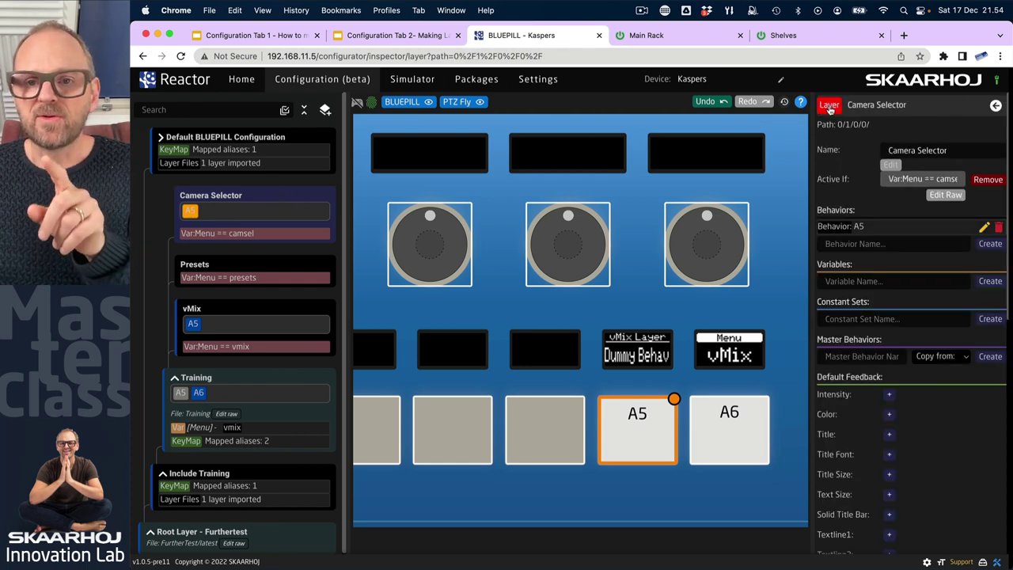
{"action": "left_click", "coordinate": [829, 108]}
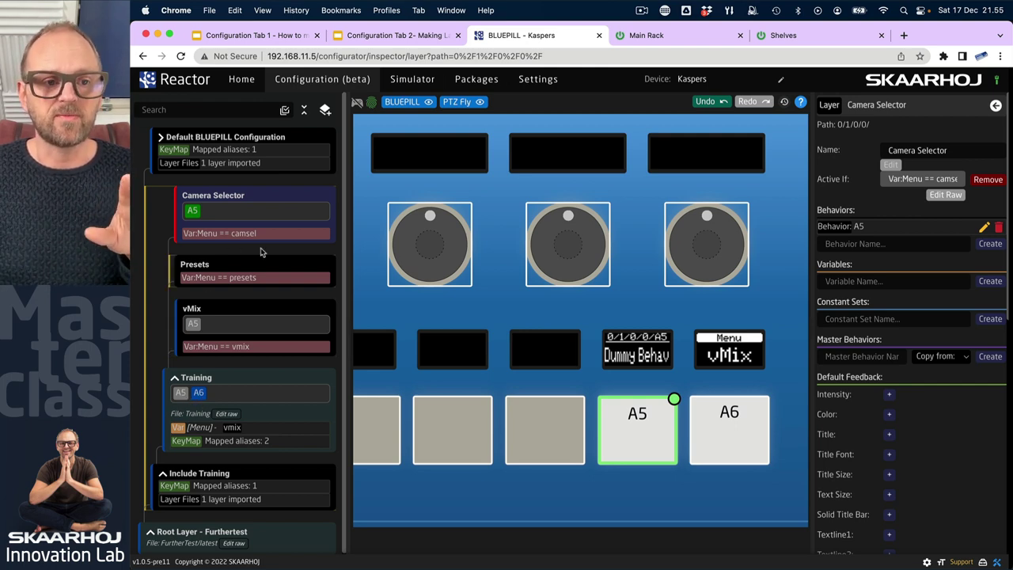
{"action": "left_click", "coordinate": [251, 218]}
{"action": "left_click", "coordinate": [279, 197]}
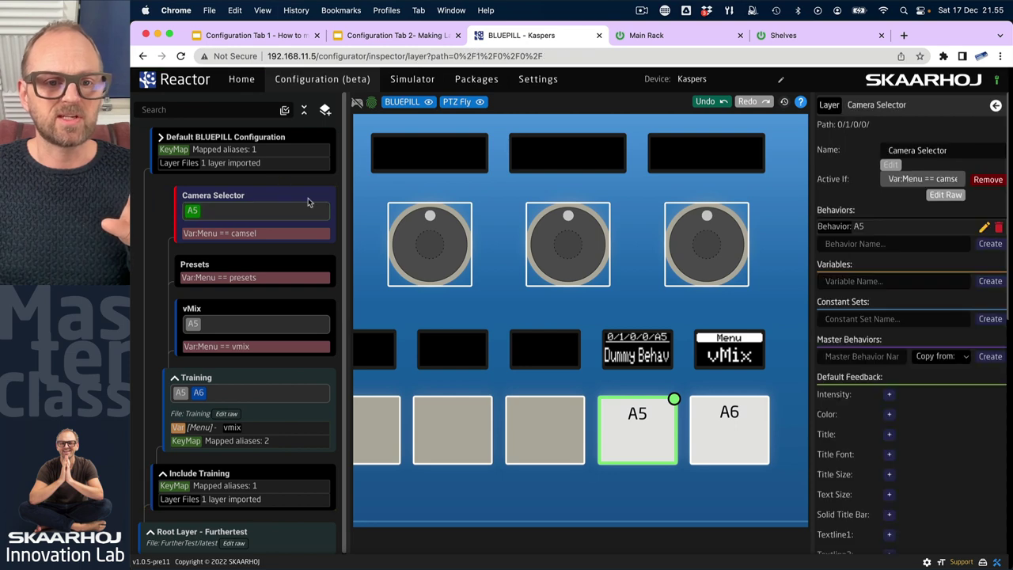
- Release the forced active state of the Camera Selector layer so its Menu condition applies, keeping that layer selected
{"action": "left_click", "coordinate": [464, 440]}
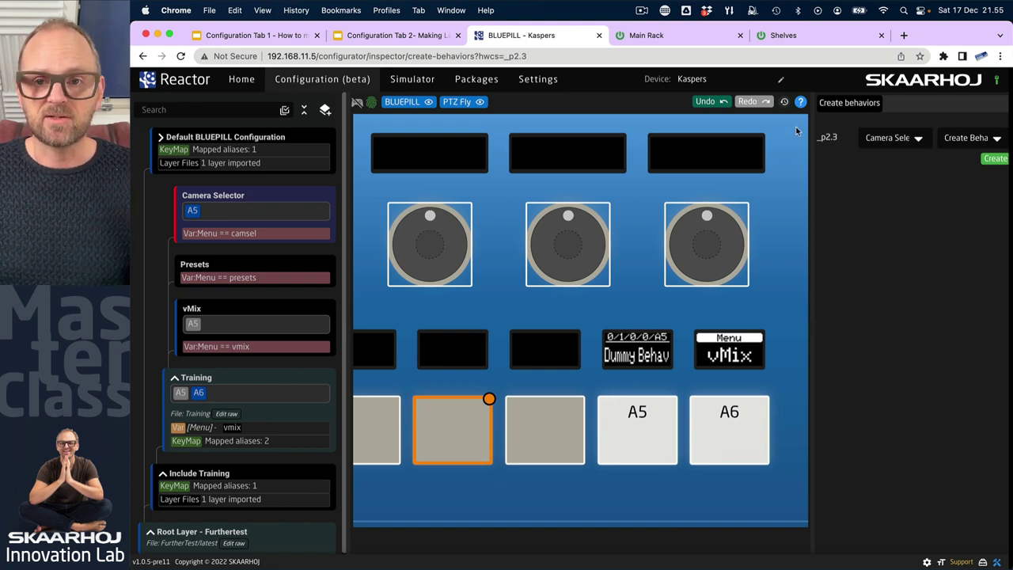
{"action": "left_click", "coordinate": [261, 200]}
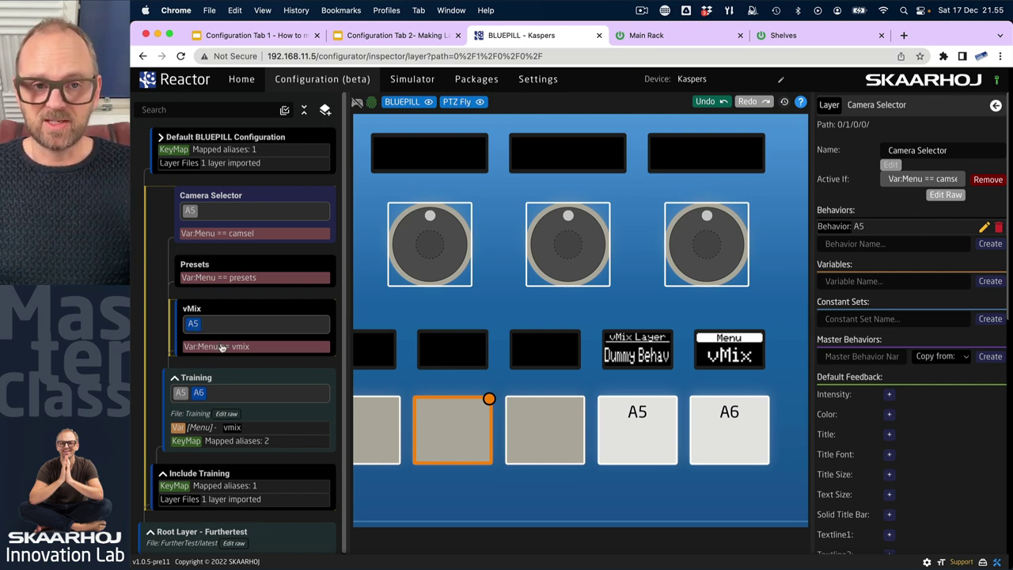
- Select the A6 behavior, turn on panel simulation, and test which A5 behavior applies by cycling A6 through the menu options to Presets
{"action": "left_click", "coordinate": [740, 452]}
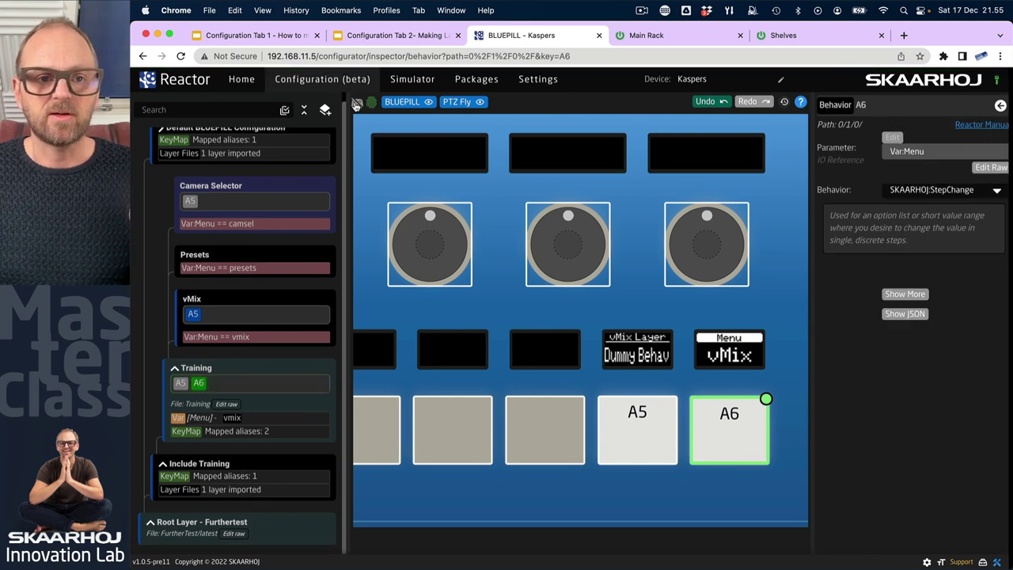
{"action": "left_click", "coordinate": [735, 450]}
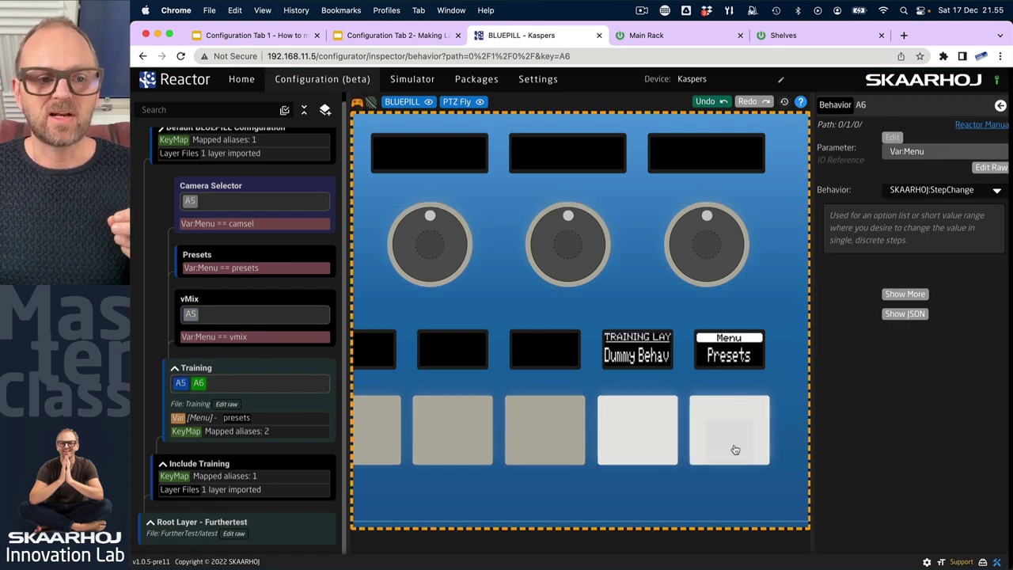
{"action": "left_click", "coordinate": [736, 449]}
{"action": "left_click", "coordinate": [735, 450]}
{"action": "left_click", "coordinate": [736, 449]}
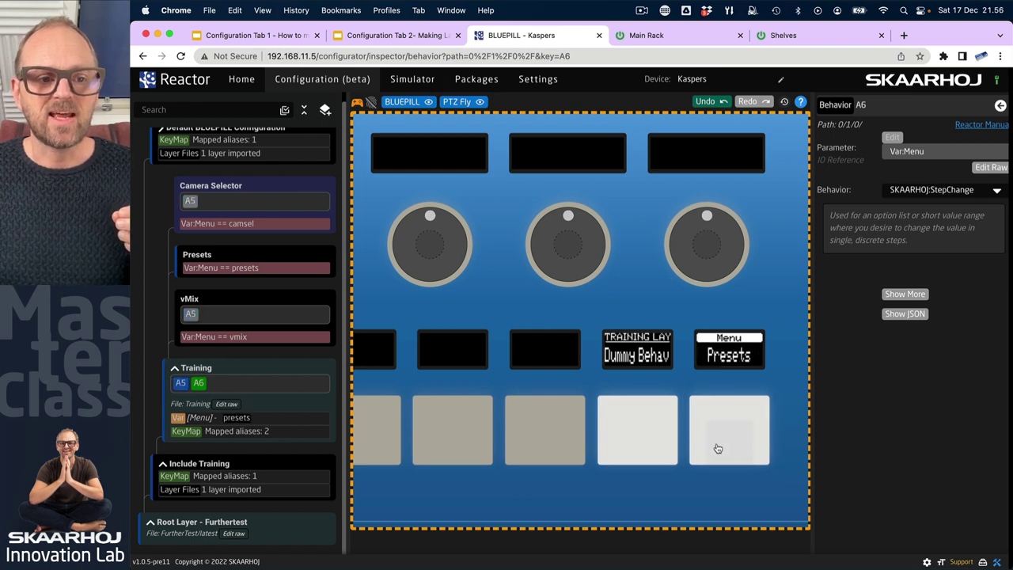
{"action": "left_click", "coordinate": [200, 385]}
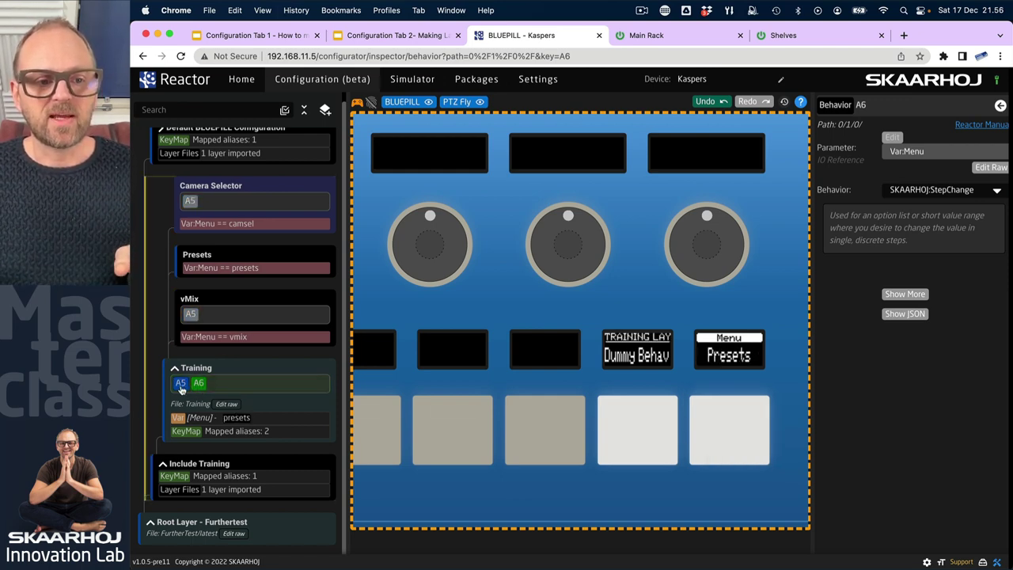
{"action": "left_click", "coordinate": [200, 386]}
{"action": "left_click", "coordinate": [199, 385]}
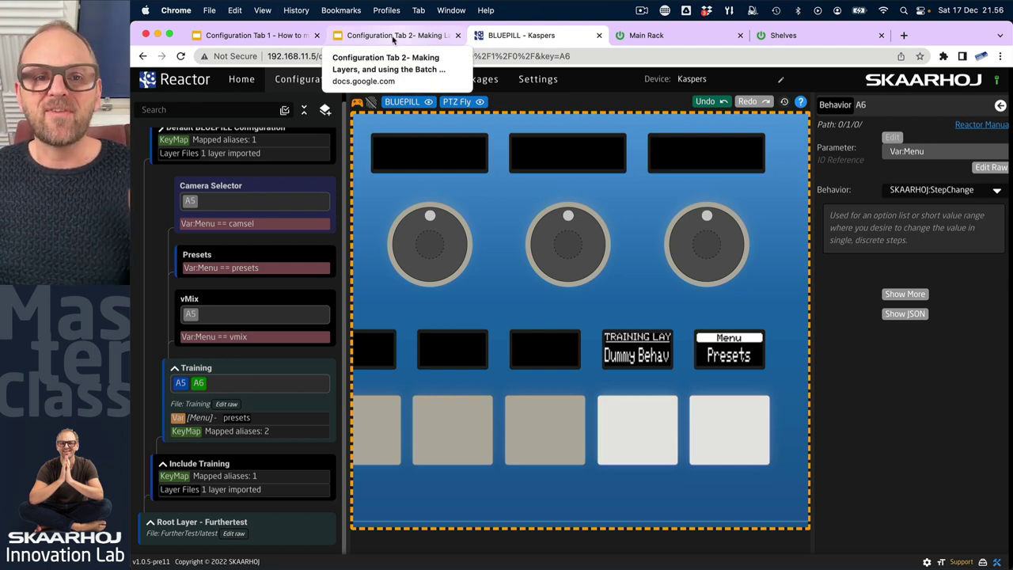
- Switch to the Configuration Tab 2 presentation and review slides 24 to 28 on layer order and properties, comparing them with Reactor's tree
{"action": "left_click", "coordinate": [394, 37]}
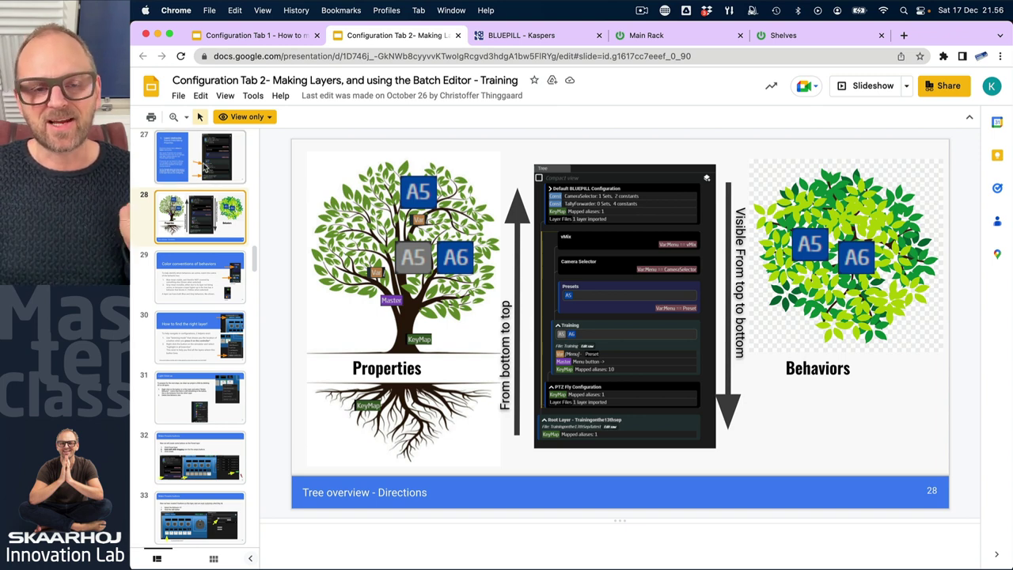
{"action": "scroll", "coordinate": [204, 167], "scroll_direction": "up", "scroll_amount": 5}
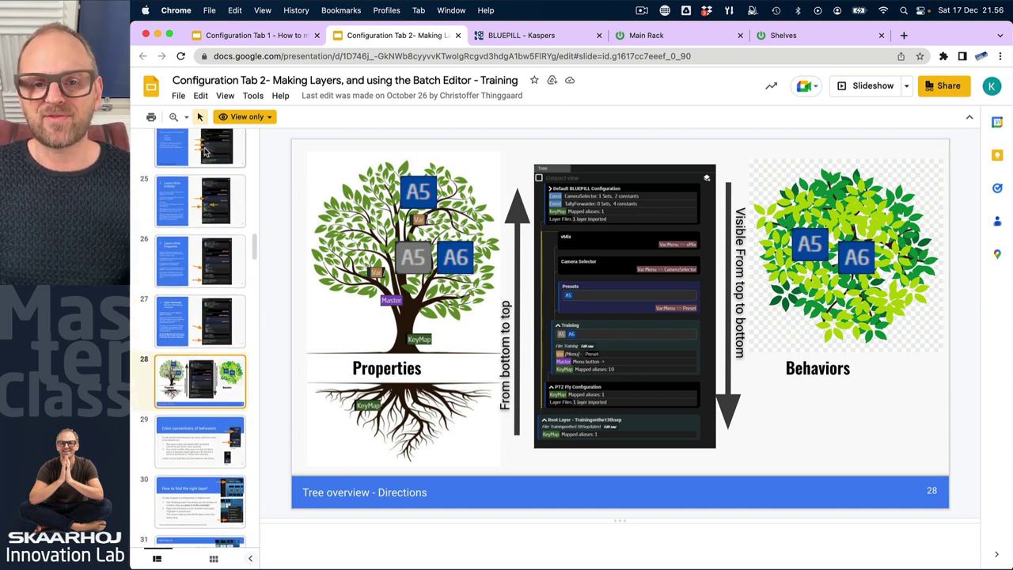
{"action": "left_click", "coordinate": [205, 150]}
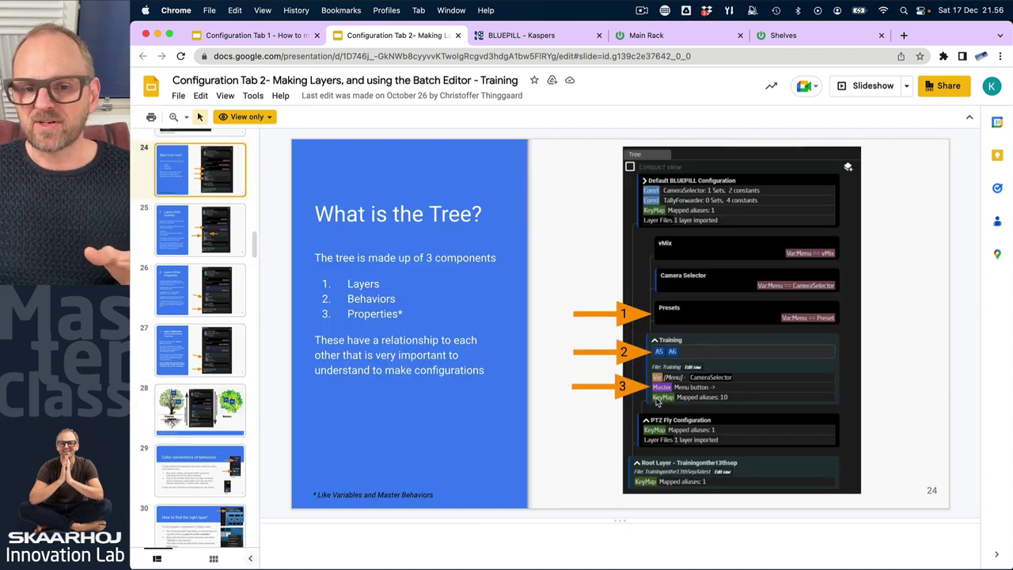
{"action": "left_click", "coordinate": [205, 240]}
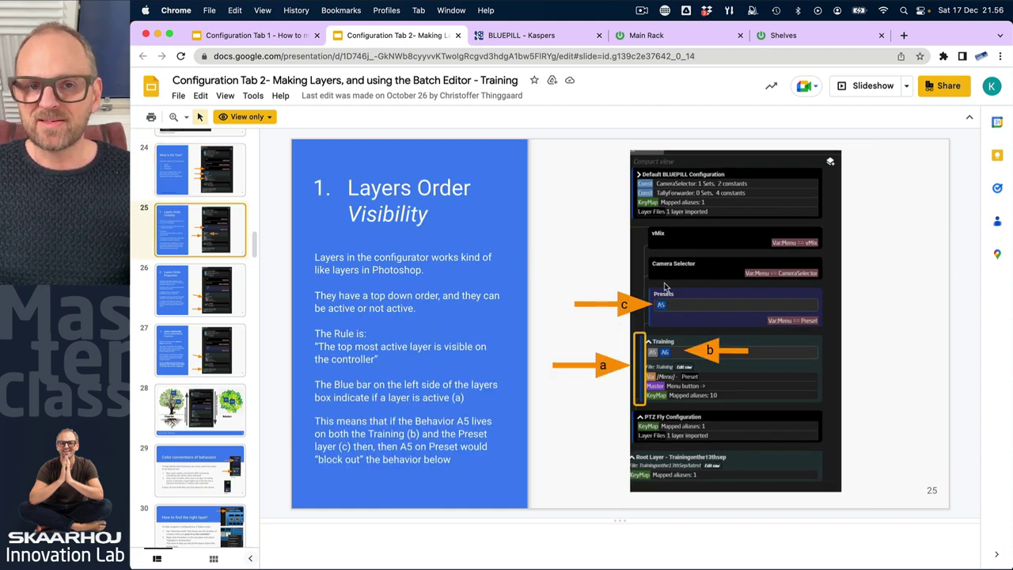
{"action": "left_click", "coordinate": [210, 295]}
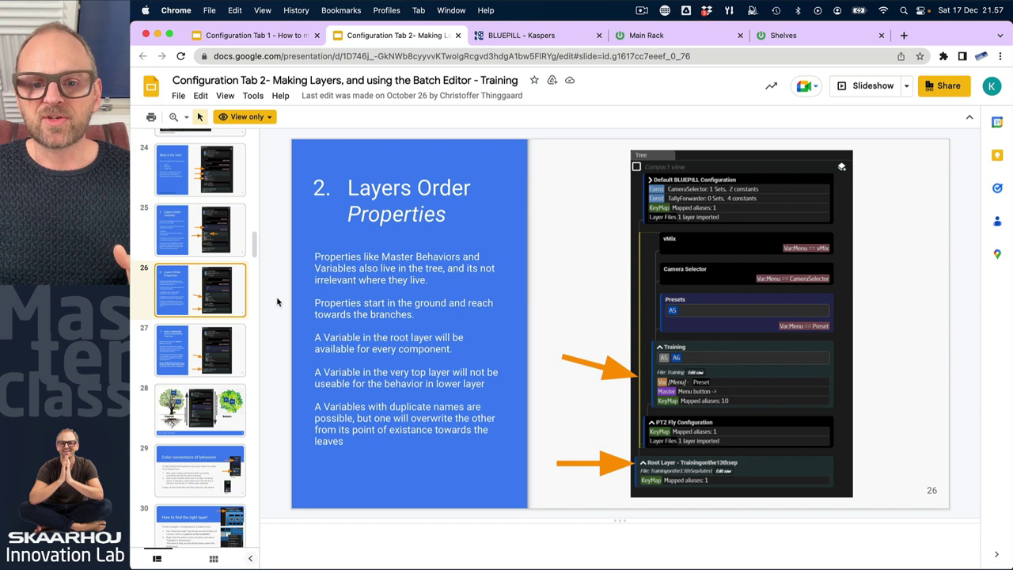
{"action": "left_click", "coordinate": [168, 346]}
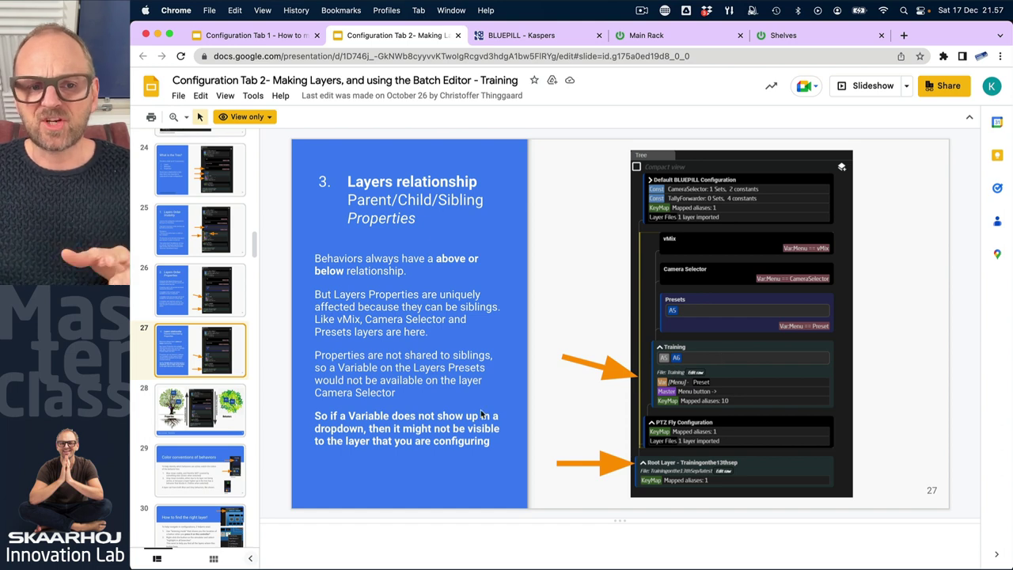
{"action": "left_click", "coordinate": [212, 421]}
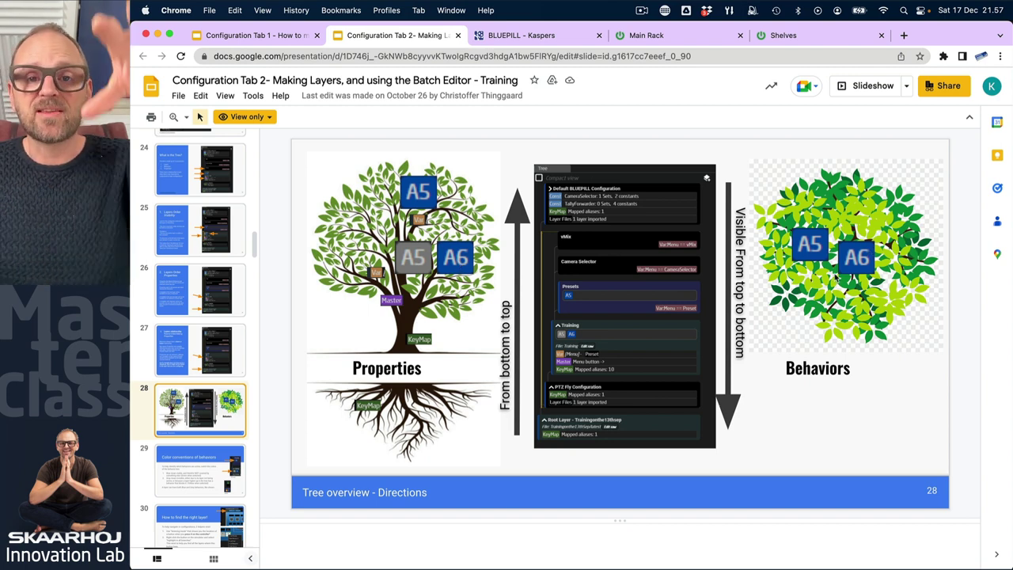
{"action": "left_click", "coordinate": [527, 35]}
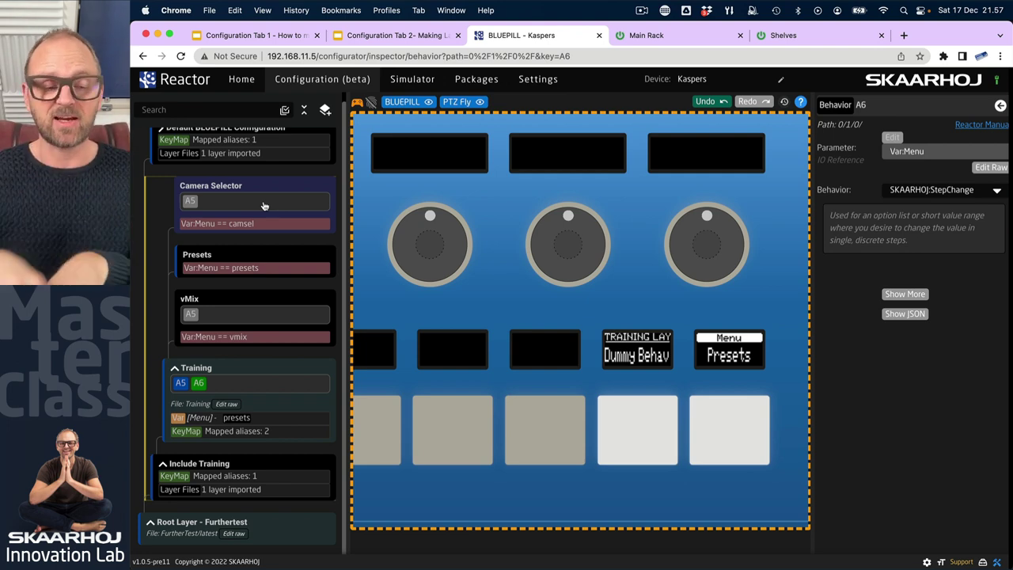
{"action": "left_click", "coordinate": [385, 37]}
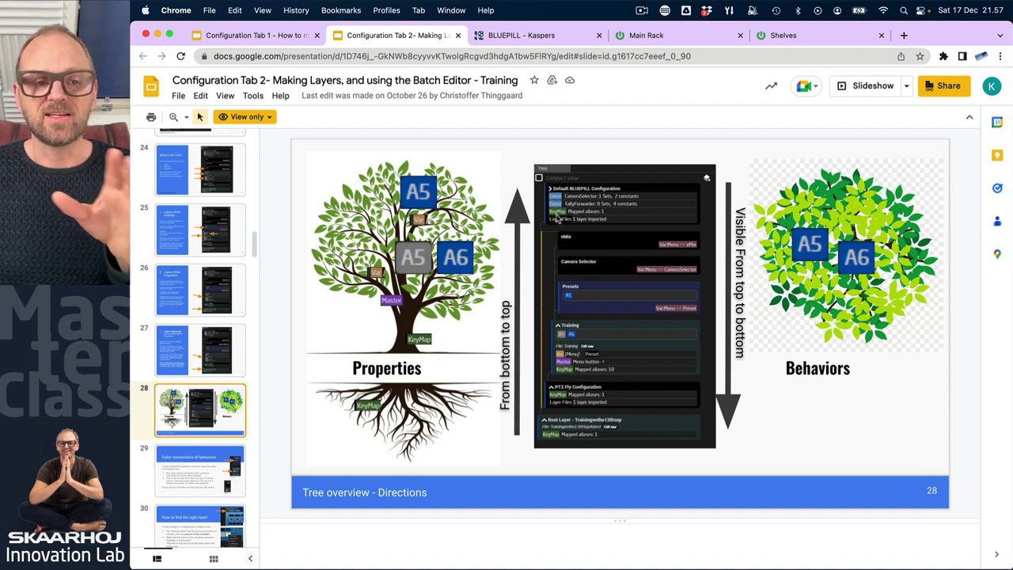
- Switch back to Reactor and examine the Training layer's settings, from its behaviors and variables down to its imported layer files
{"action": "left_click", "coordinate": [525, 36]}
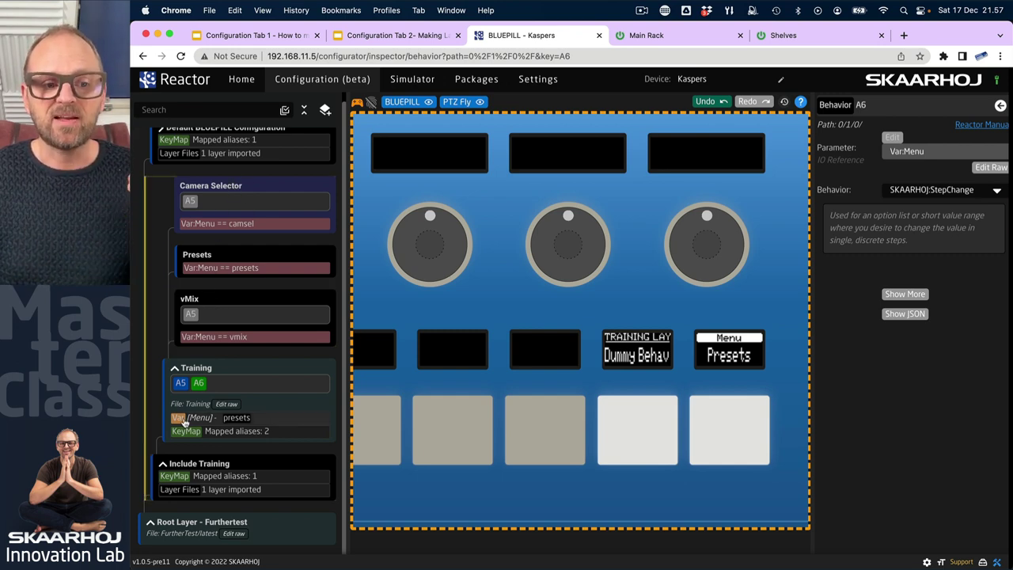
{"action": "left_click", "coordinate": [227, 370]}
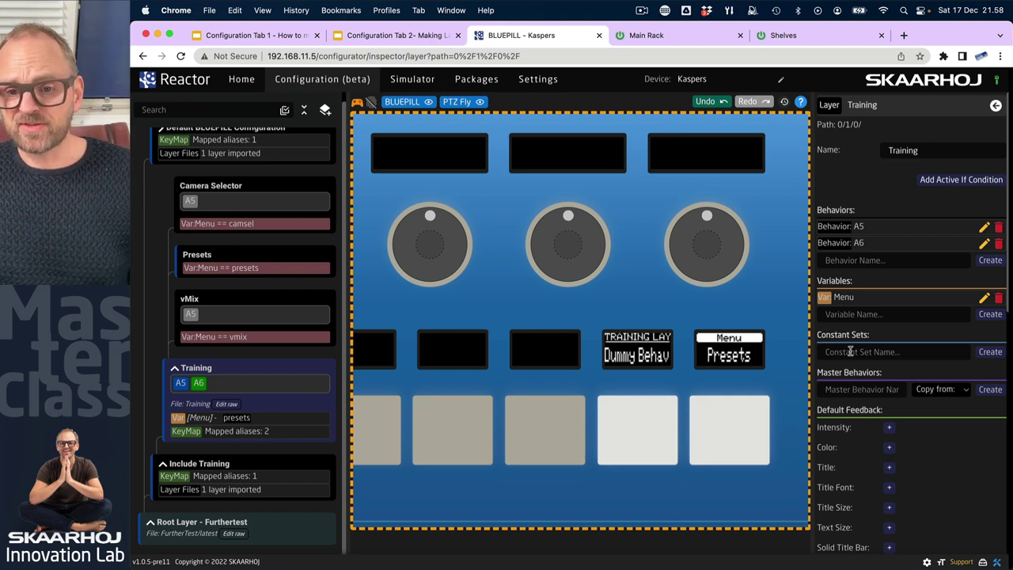
{"action": "scroll", "coordinate": [873, 465], "scroll_direction": "down", "scroll_amount": 5}
{"action": "scroll", "coordinate": [873, 466], "scroll_direction": "down", "scroll_amount": 3}
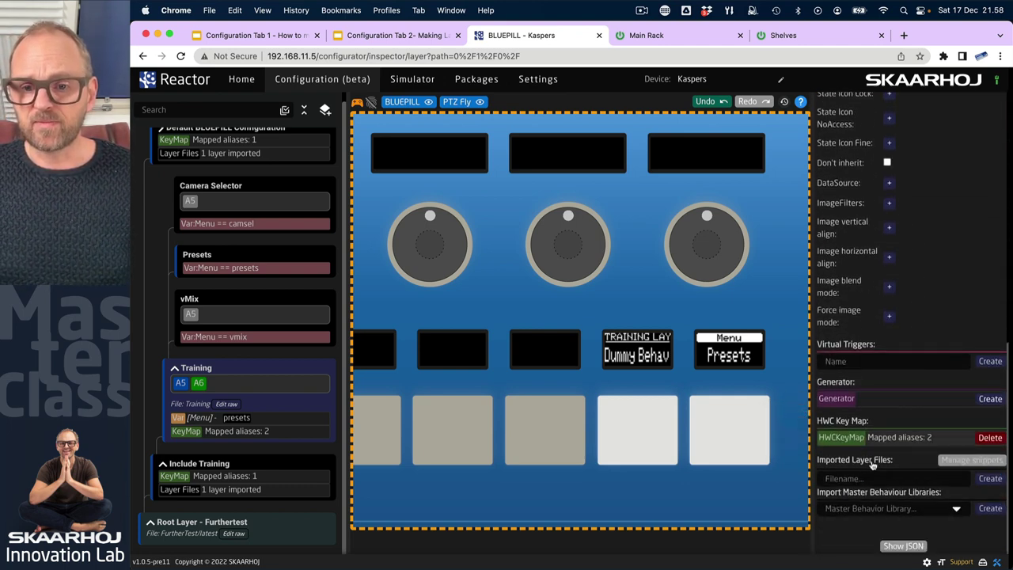